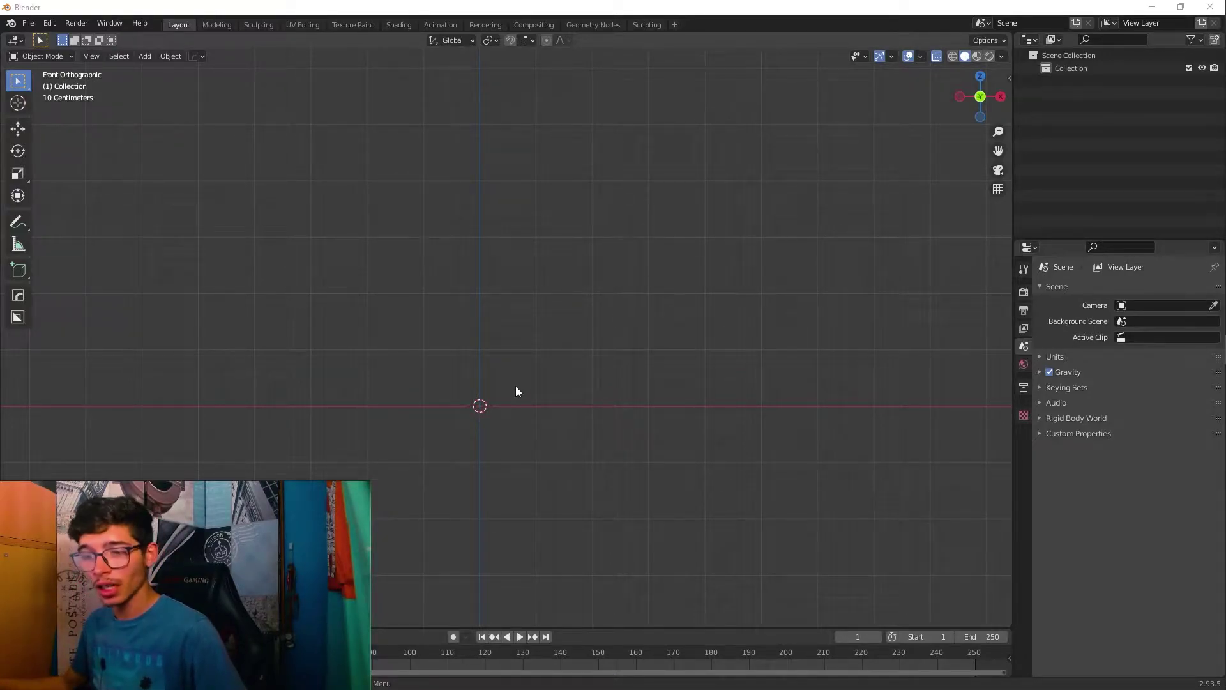
Step: Add a cube at the world origin and turn off X-ray display
{"action": "key", "text": "shift+a"}
{"action": "mouse_move", "coordinate": [516, 386]}
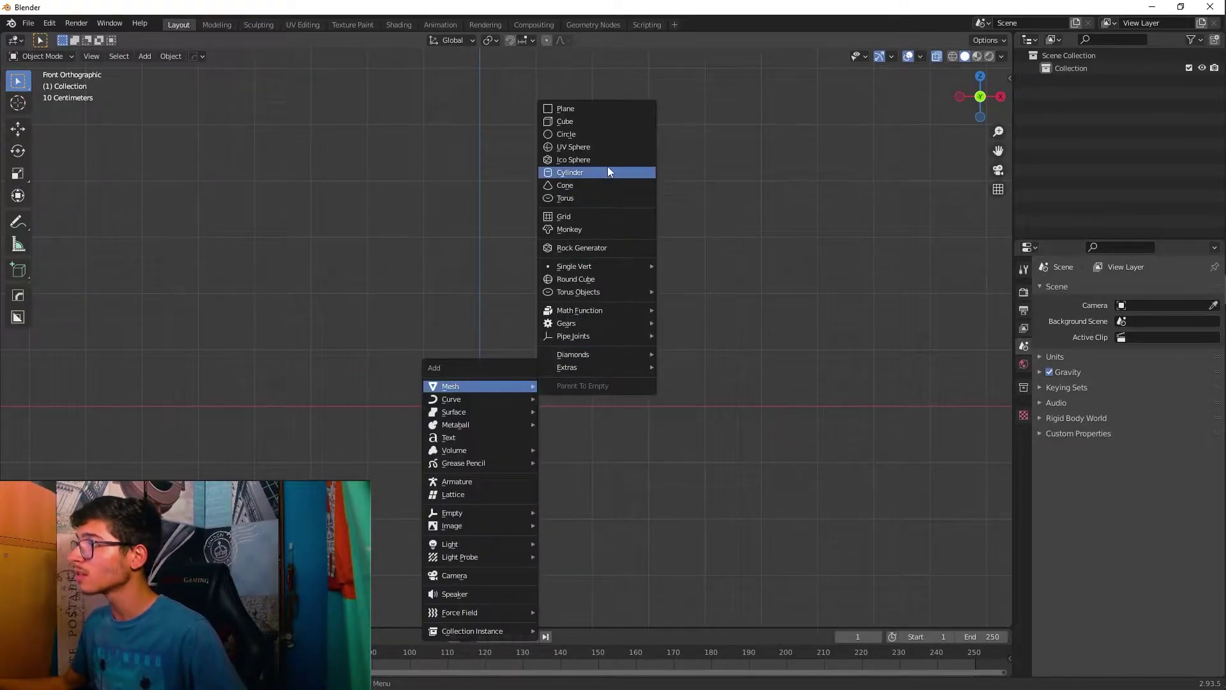
{"action": "left_click", "coordinate": [584, 127]}
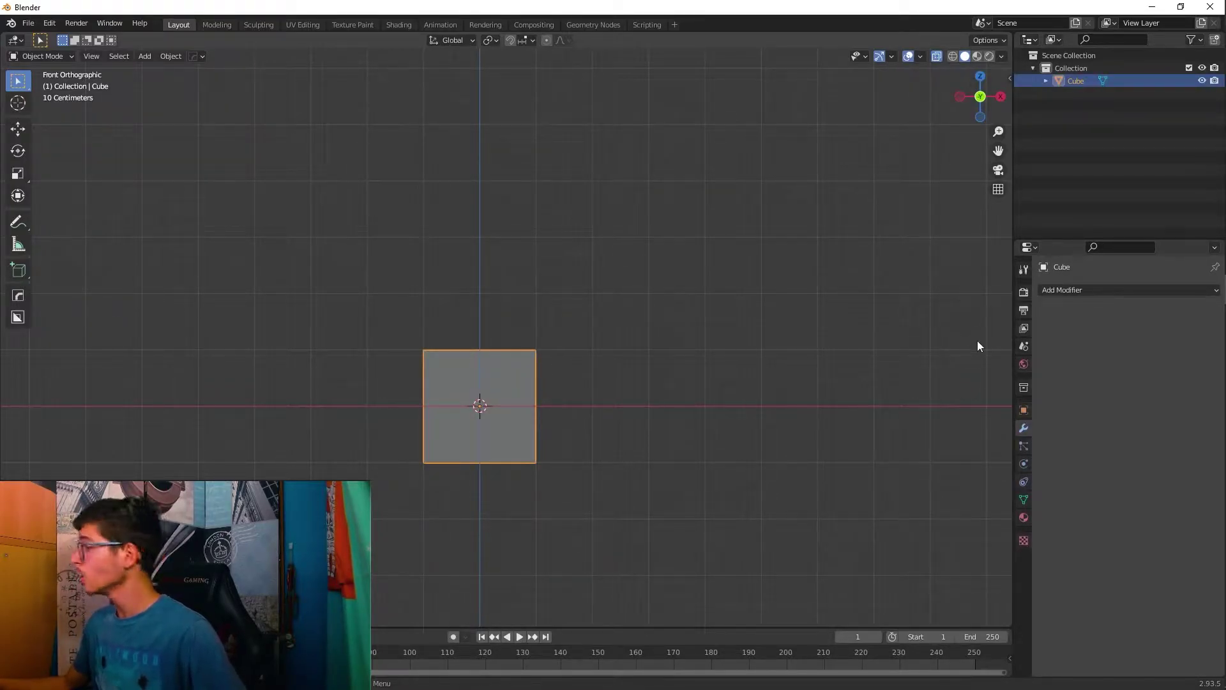
{"action": "left_click", "coordinate": [937, 56]}
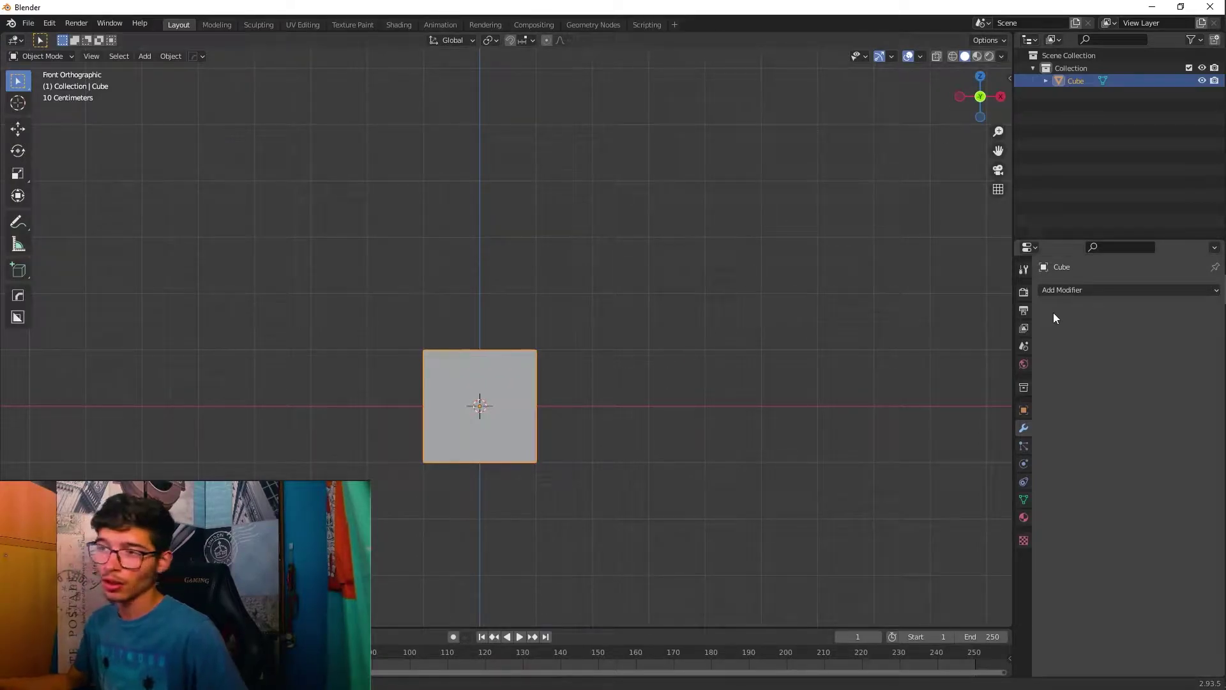
{"action": "left_click", "coordinate": [1119, 291]}
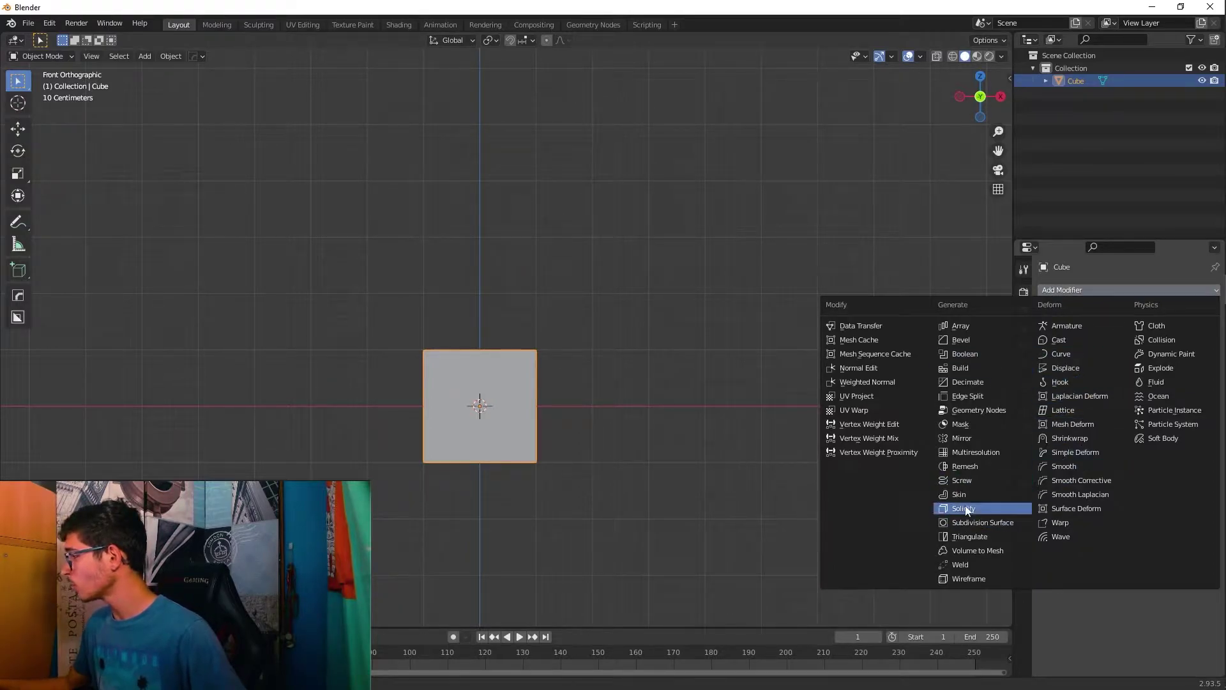
{"action": "left_click", "coordinate": [974, 523]}
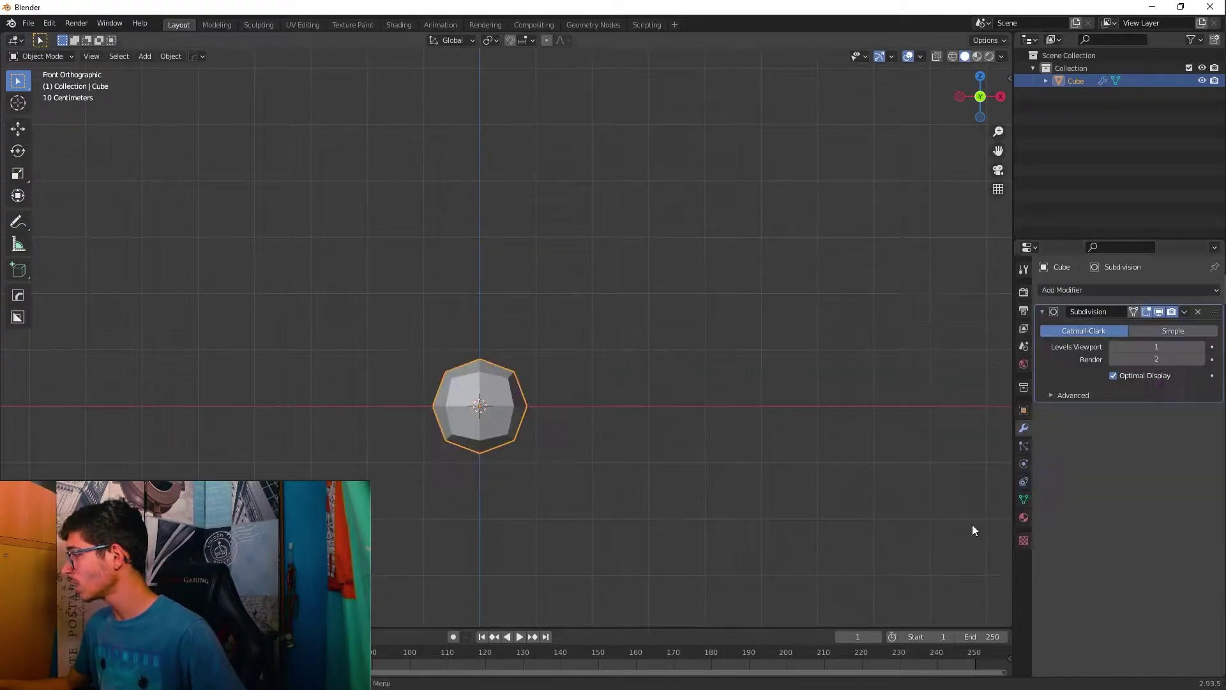
{"action": "left_click", "coordinate": [1198, 311]}
{"action": "key", "text": "ctrl+2"}
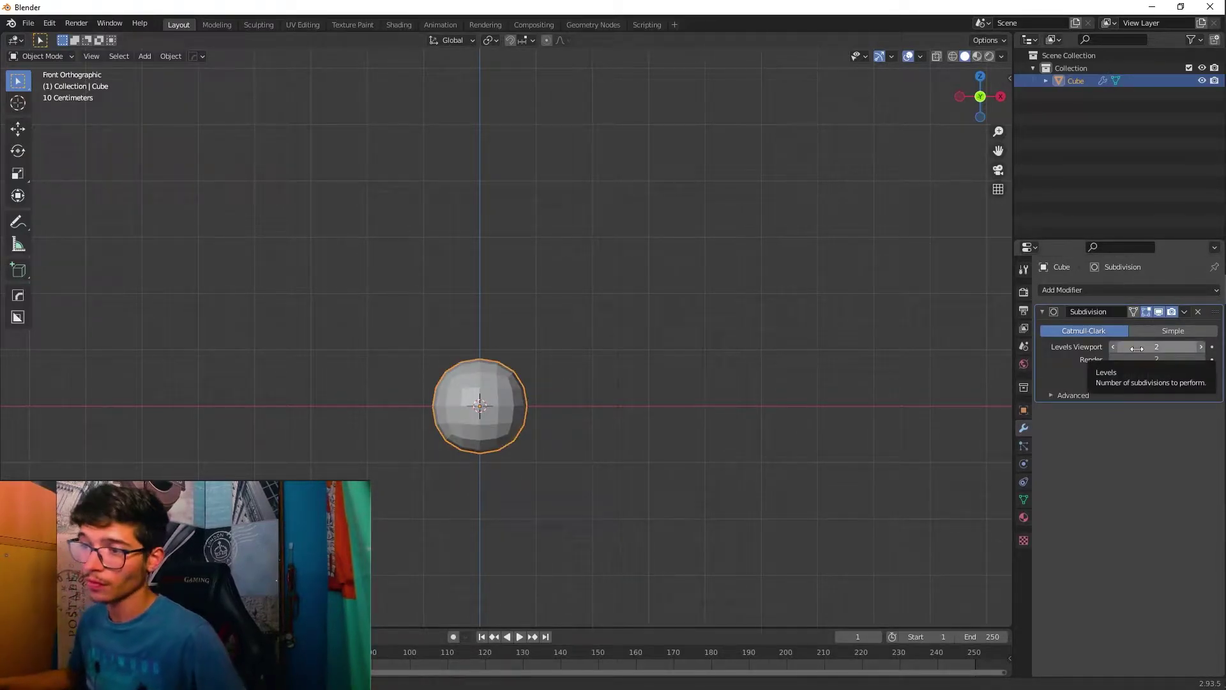
{"action": "left_click", "coordinate": [1198, 312]}
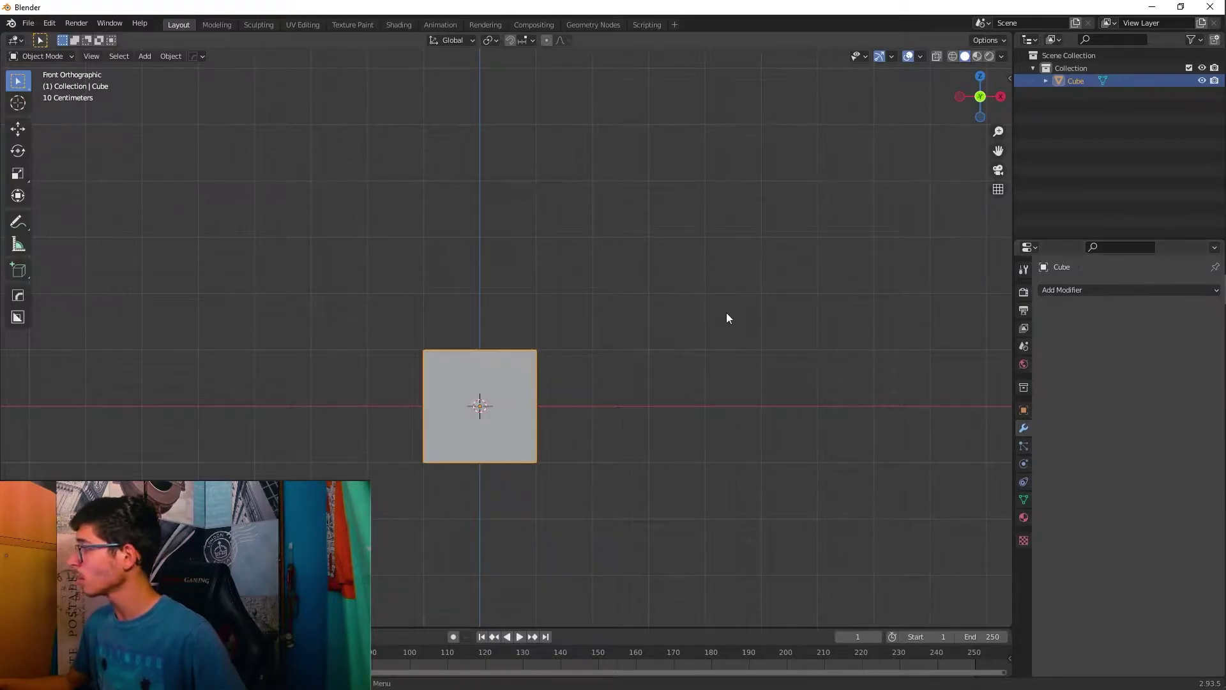
{"action": "key", "text": "ctrl+1"}
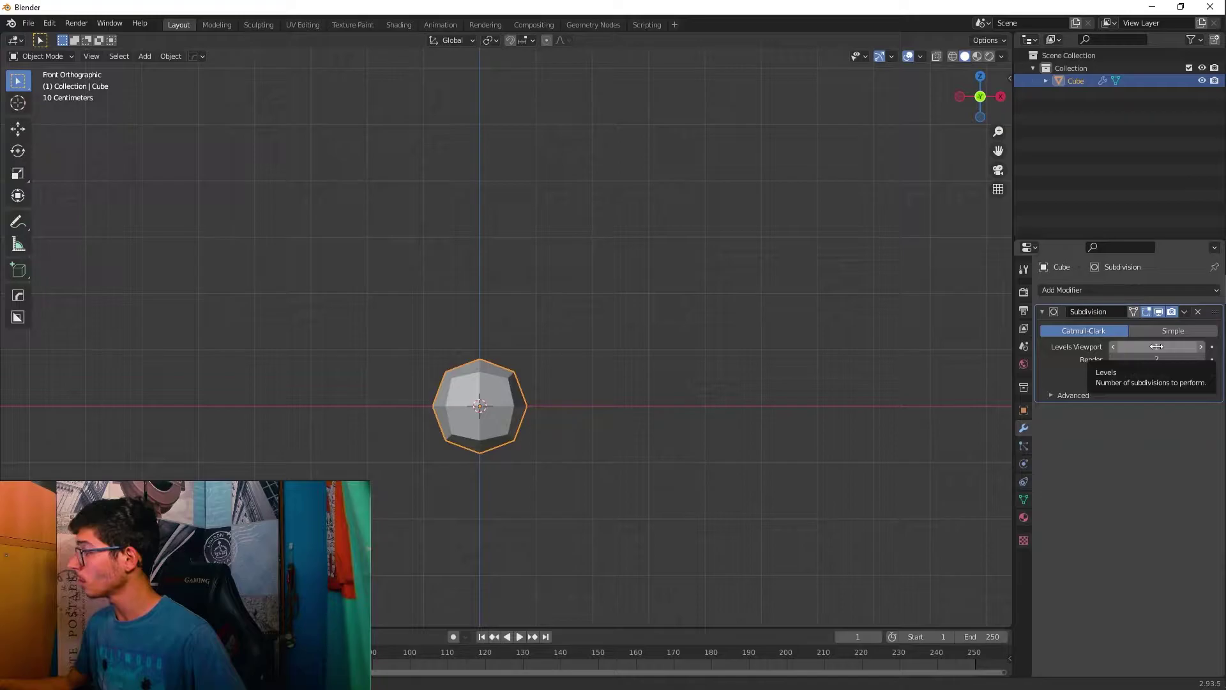
{"action": "left_click", "coordinate": [1198, 313]}
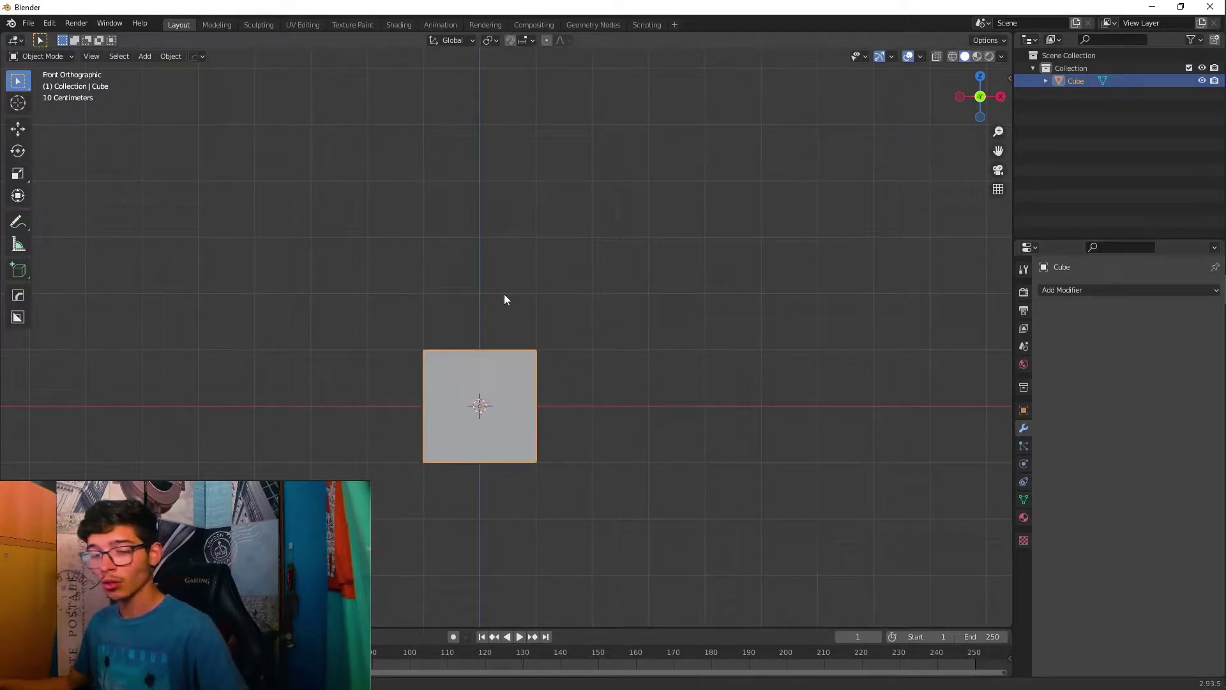
{"action": "key", "text": "ctrl+z"}
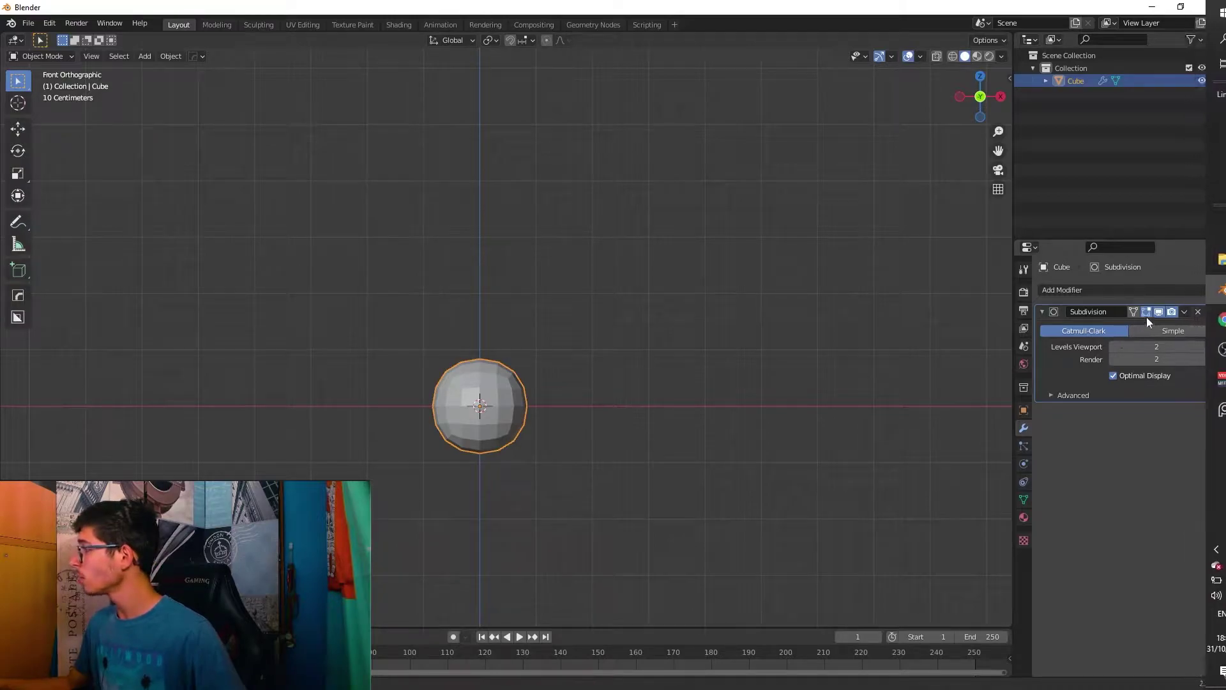
{"action": "left_click", "coordinate": [1197, 312]}
{"action": "key", "text": "ctrl+z"}
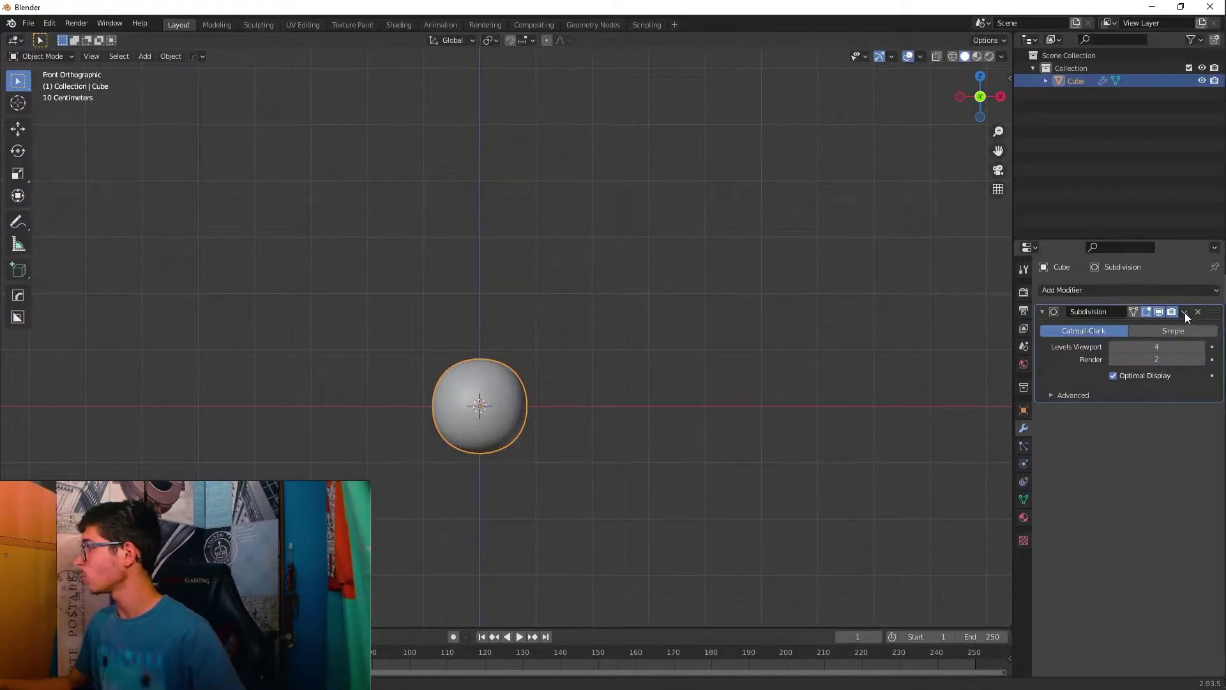
{"action": "left_click", "coordinate": [1198, 313]}
Step: Give the cube a Subdivision Surface modifier with 2 viewport levels
{"action": "key", "text": "ctrl+z"}
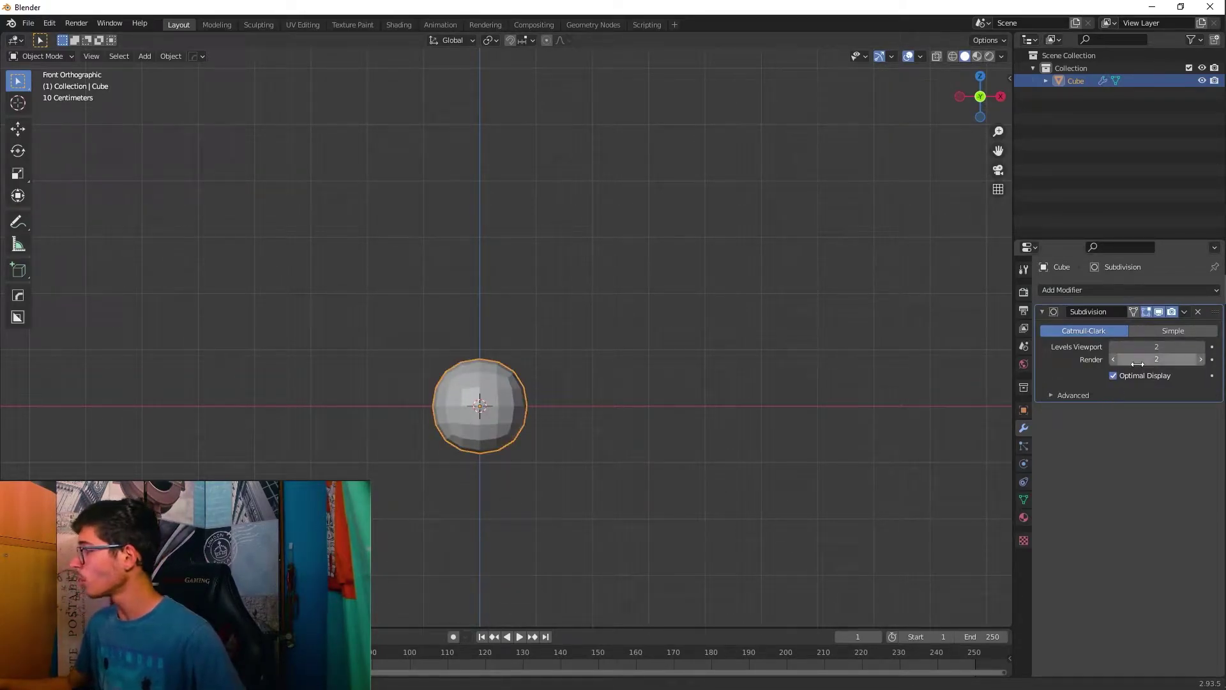
{"action": "scroll", "coordinate": [500, 412], "scroll_direction": "down", "scroll_amount": 4}
{"action": "scroll", "coordinate": [500, 410], "scroll_direction": "up", "scroll_amount": 4}
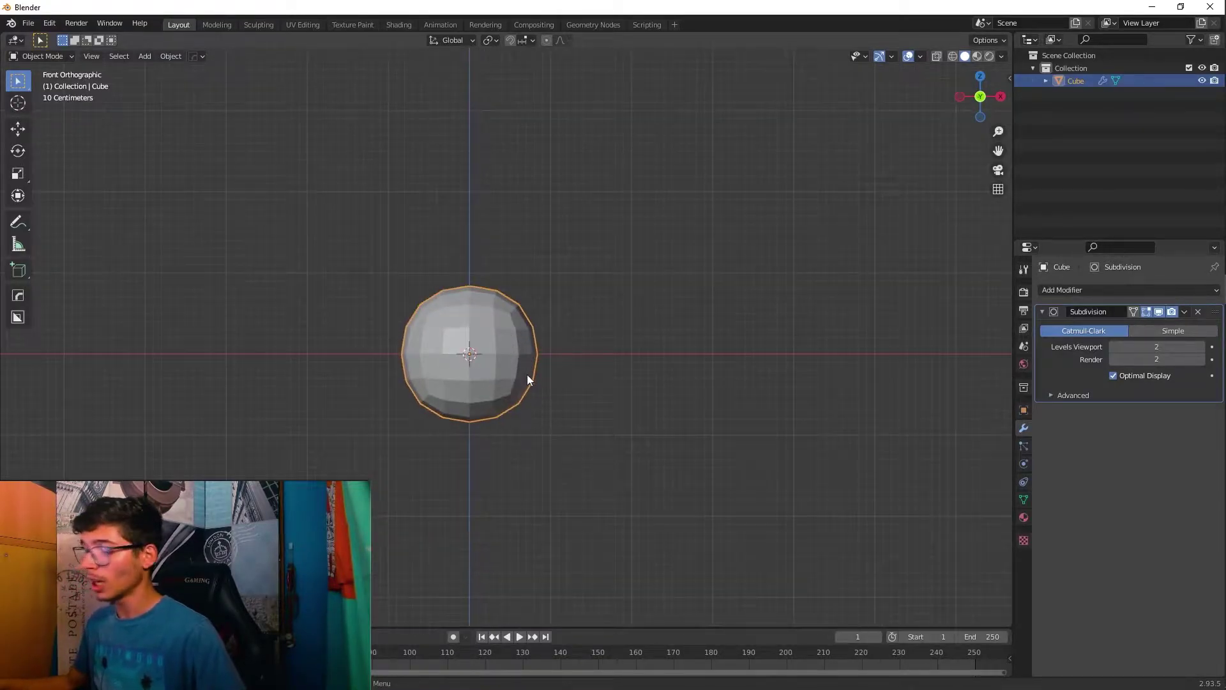
Step: In Edit Mode with X-ray on, select the cube's top face and extrude it straight up into a tall column
{"action": "key", "text": "Tab"}
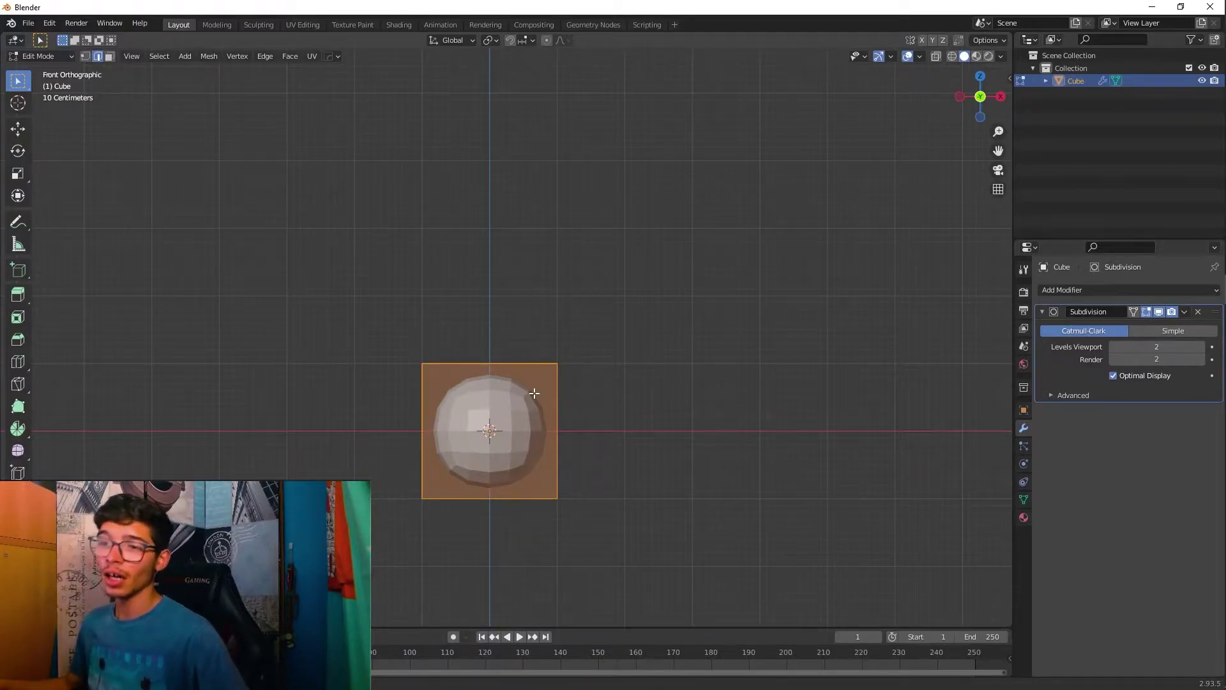
{"action": "key", "text": "alt+z"}
{"action": "left_click_drag", "start_coordinate": [432, 334], "coordinate": [695, 414]}
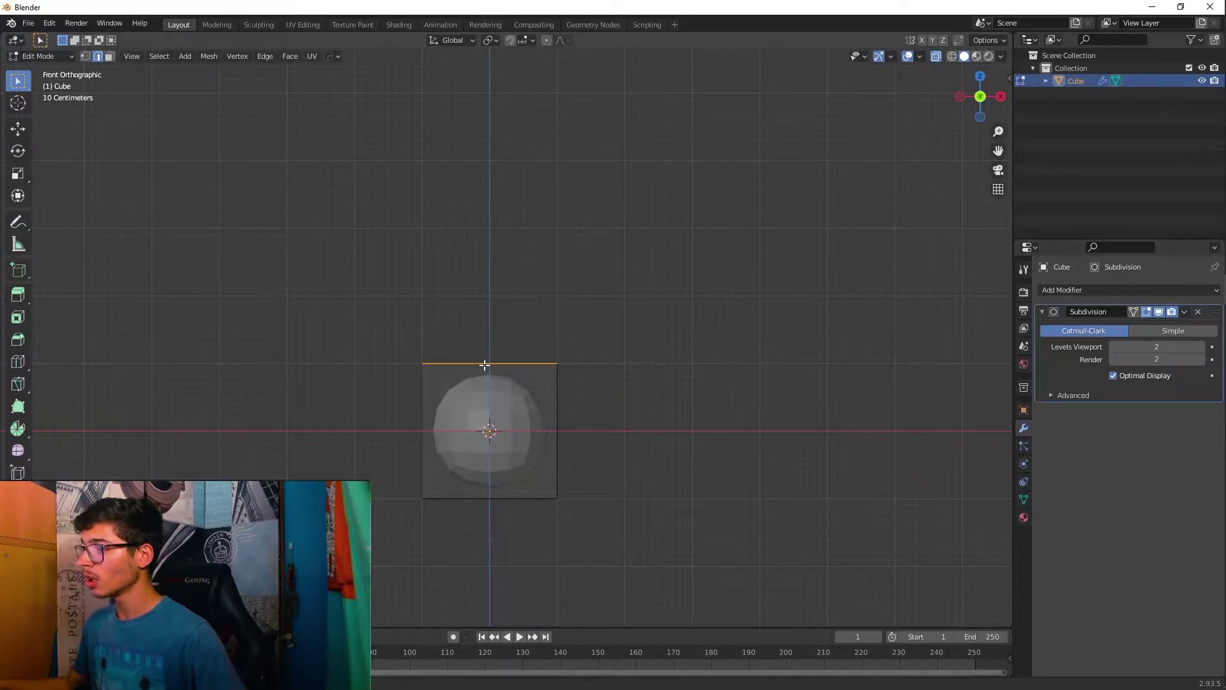
{"action": "left_click_drag", "start_coordinate": [352, 332], "coordinate": [728, 406]}
{"action": "scroll", "coordinate": [762, 458], "scroll_direction": "down", "scroll_amount": 3}
{"action": "middle_click_drag", "start_coordinate": [762, 458], "coordinate": [722, 438]}
{"action": "key", "text": "KP_1"}
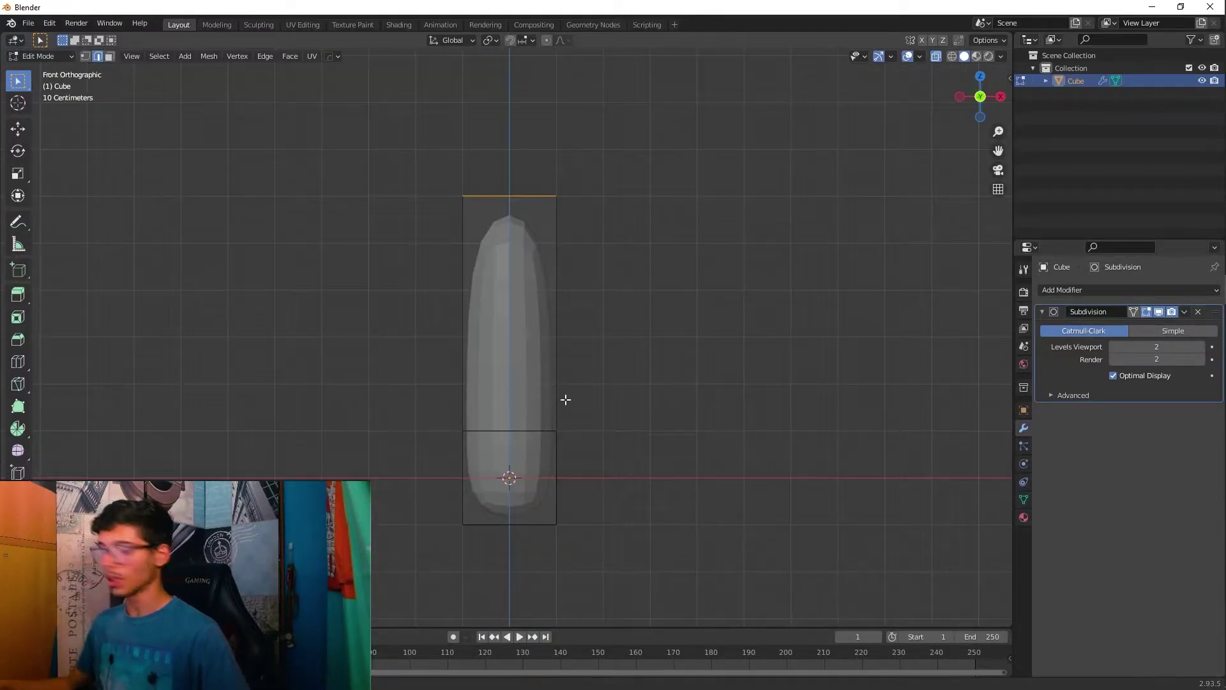
Step: Add three evenly spaced horizontal loop cuts across the extruded section of the column
{"action": "key", "text": "ctrl+r"}
{"action": "scroll", "coordinate": [565, 398], "scroll_direction": "up", "scroll_amount": 2}
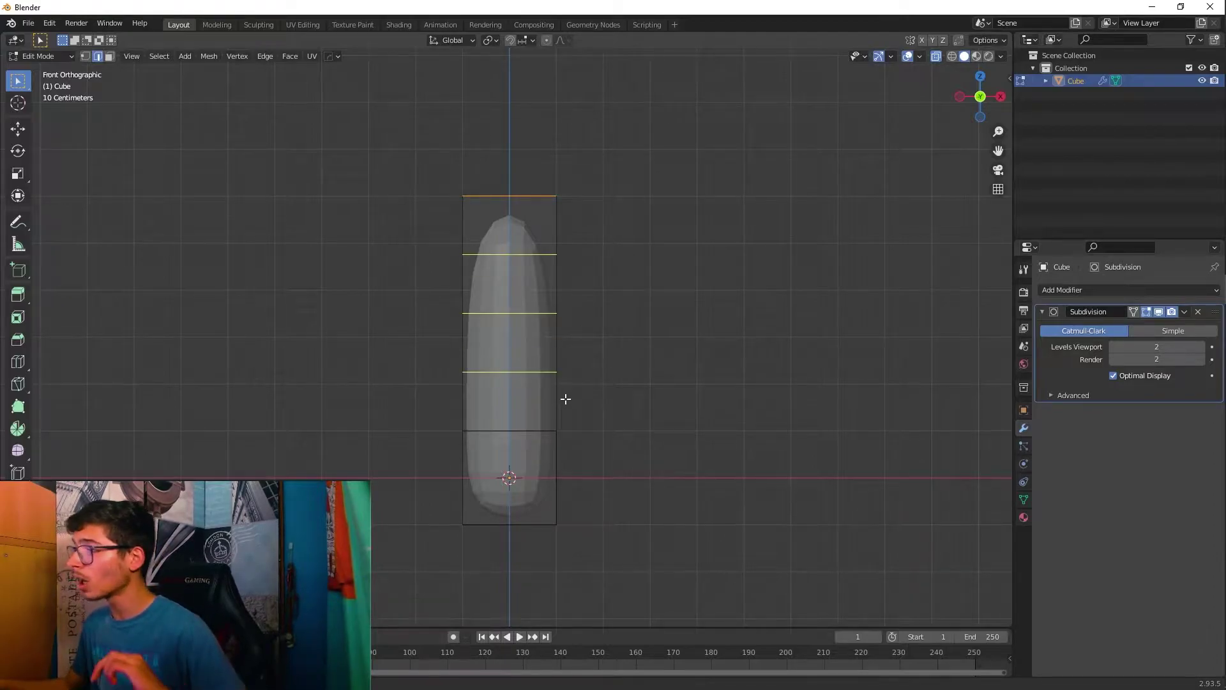
{"action": "left_click", "coordinate": [566, 399]}
{"action": "right_click", "coordinate": [562, 398]}
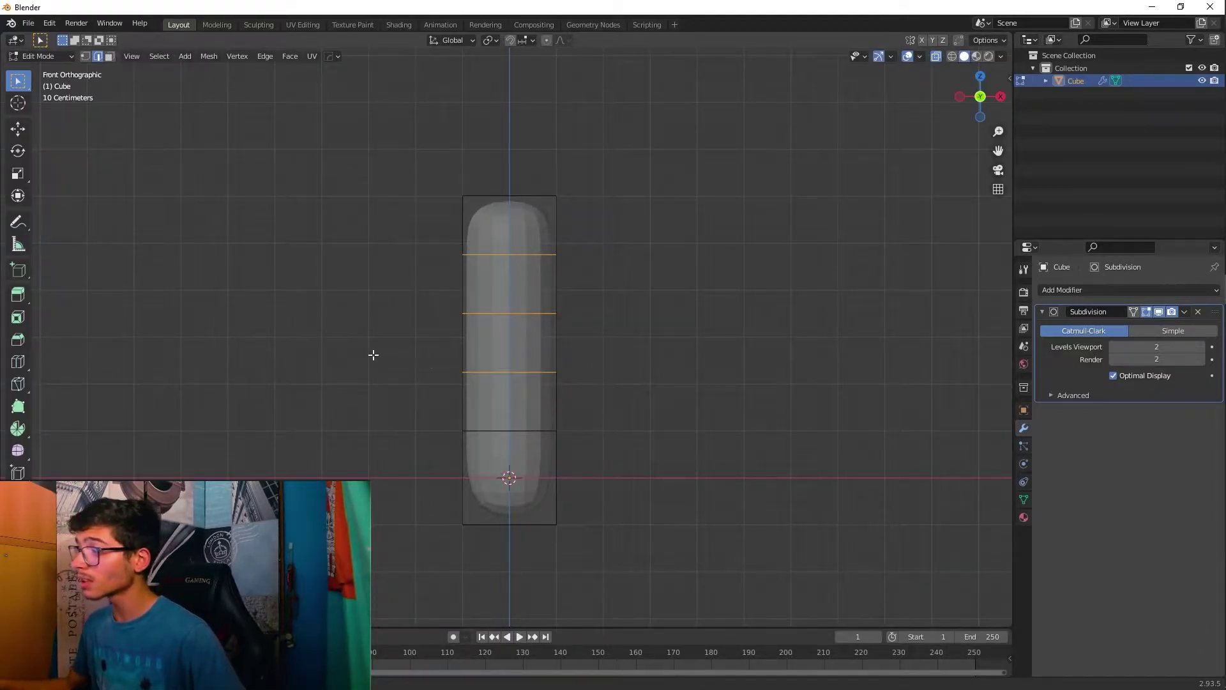
Step: Select the whole column and scale it down in X and Y only, into a very thin strip at full height
{"action": "left_click_drag", "start_coordinate": [345, 146], "coordinate": [753, 564]}
{"action": "key", "text": "s"}
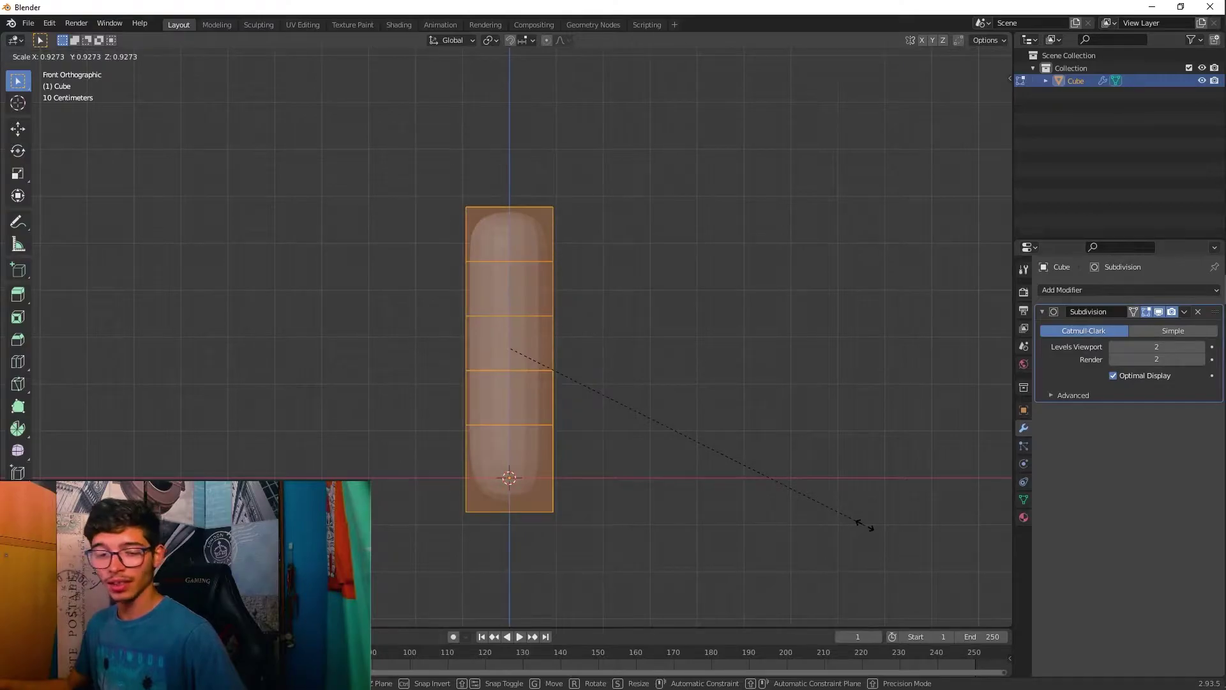
{"action": "key", "text": "shift+z"}
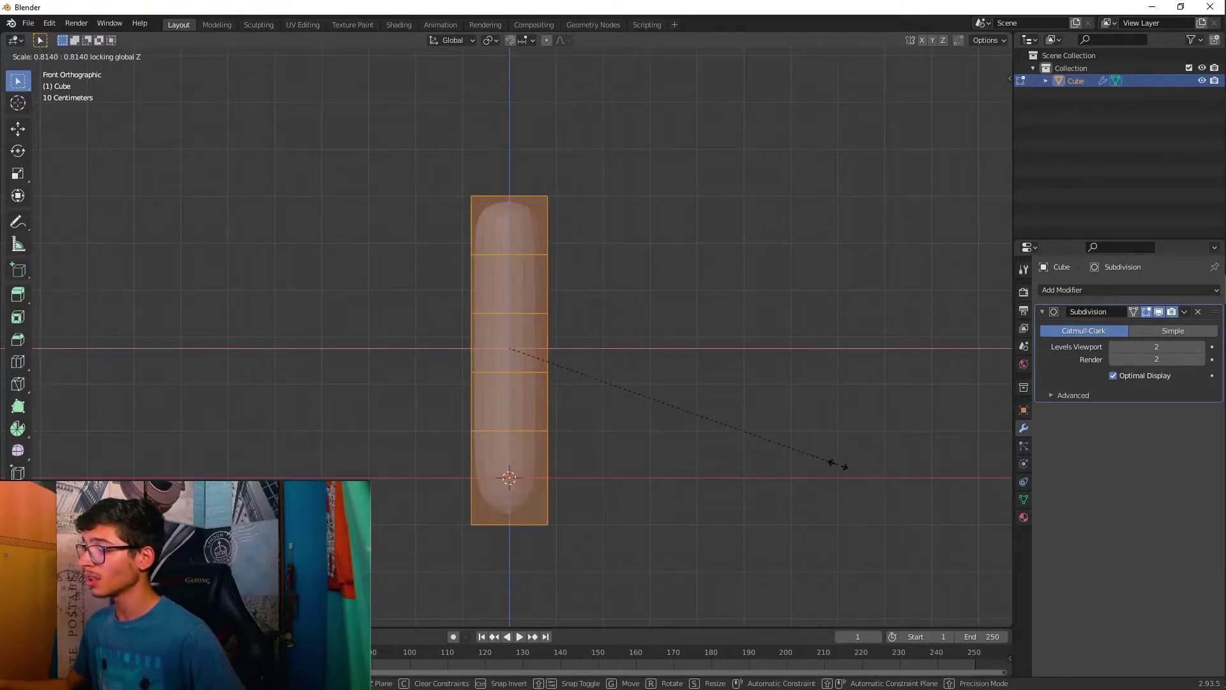
{"action": "left_click", "coordinate": [557, 358]}
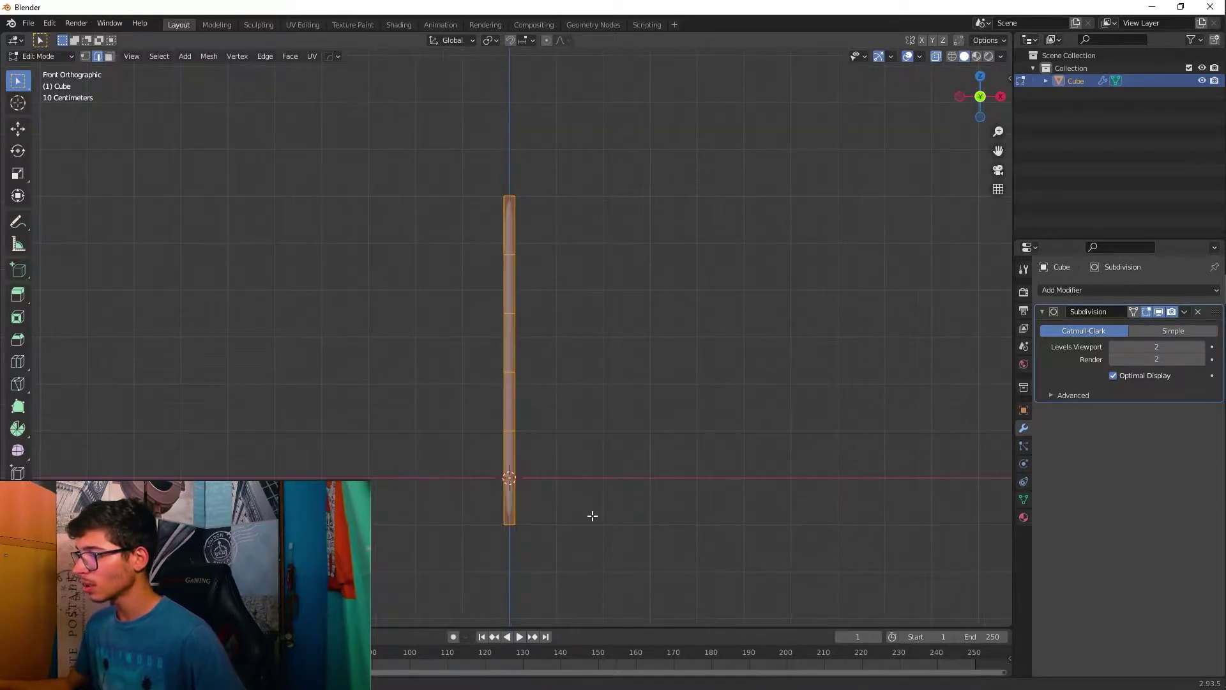
Step: Move the thin strip up along Z until its base rests on the origin
{"action": "key", "text": "g"}
{"action": "key", "text": "z"}
{"action": "left_click", "coordinate": [589, 470]}
Step: Add one loop cut to the strip's lowest segment and slide it down close to the base
{"action": "scroll", "coordinate": [527, 482], "scroll_direction": "up", "scroll_amount": 2}
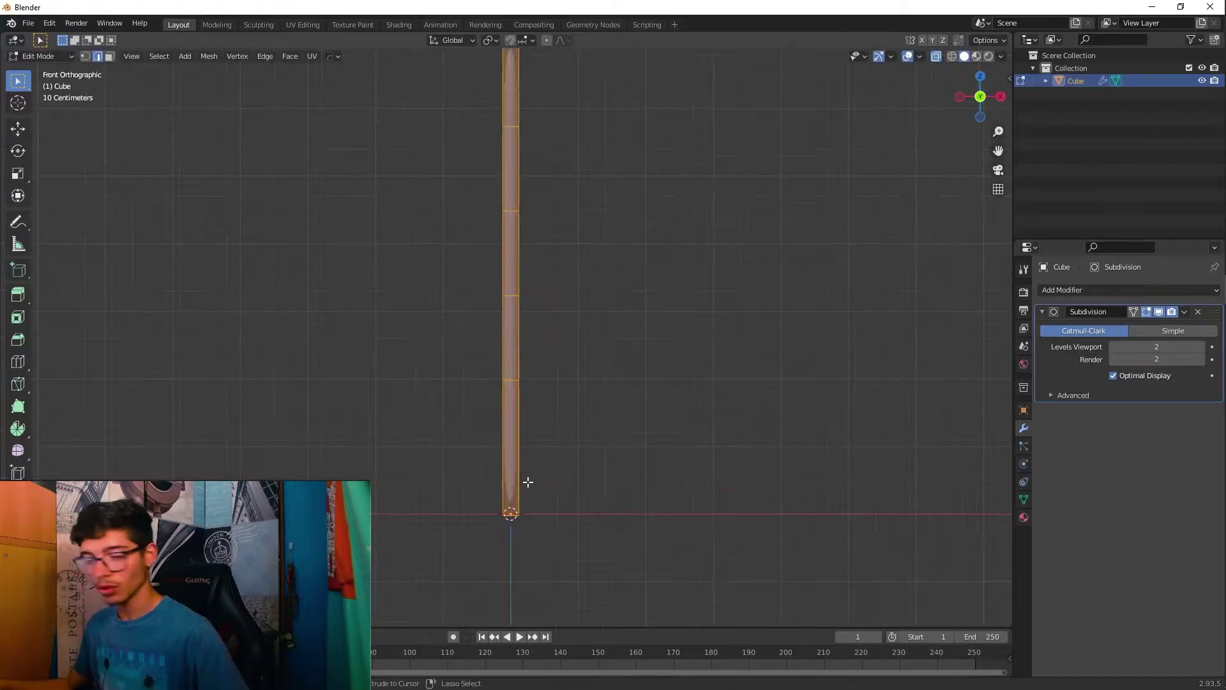
{"action": "key", "text": "ctrl+r"}
{"action": "left_click", "coordinate": [528, 483]}
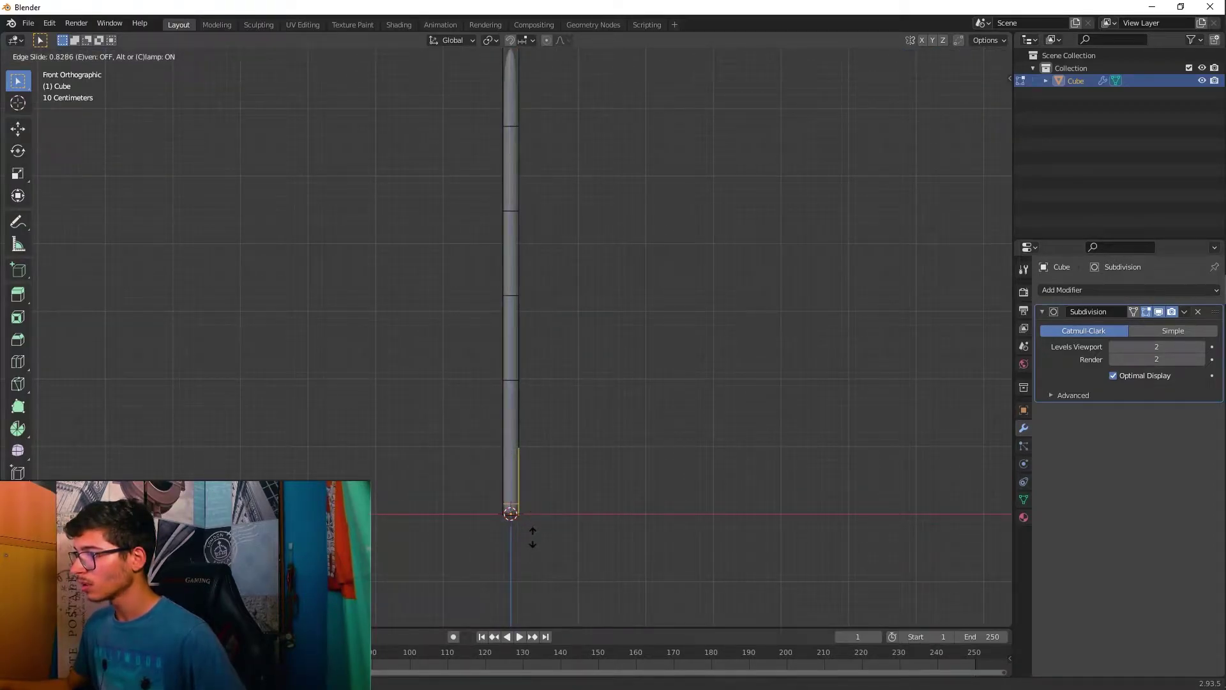
{"action": "left_click", "coordinate": [533, 538]}
{"action": "scroll", "coordinate": [581, 367], "scroll_direction": "down", "scroll_amount": 2}
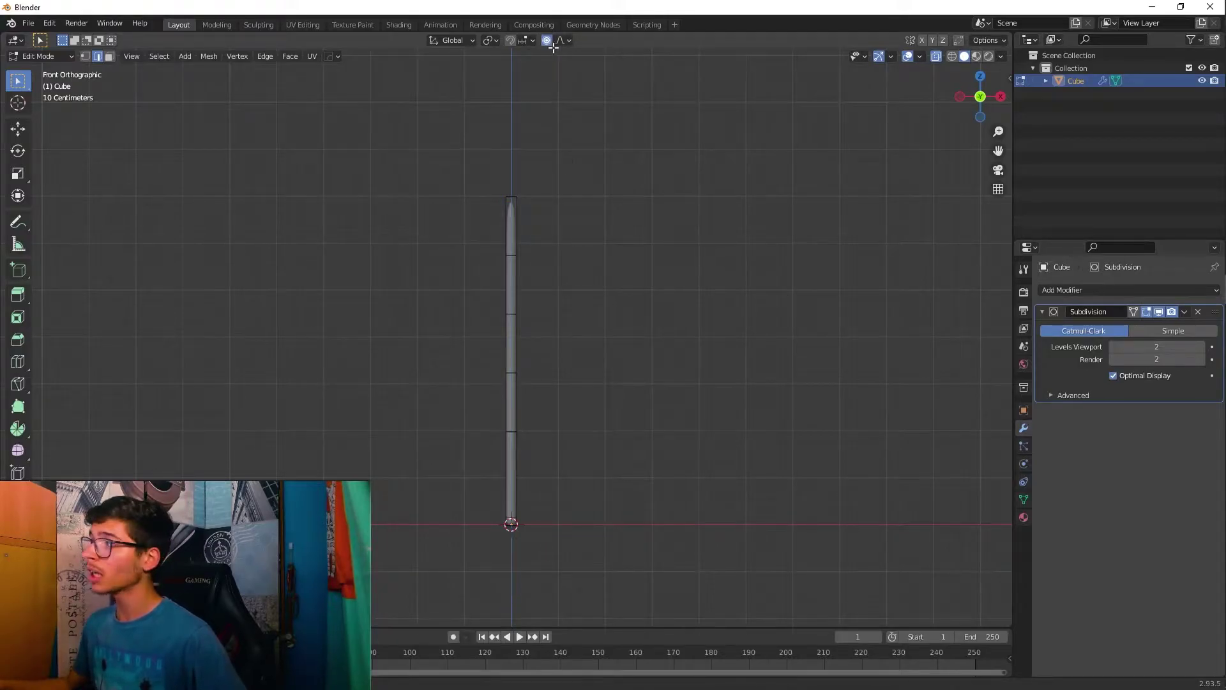
Step: Turn on proportional editing and move the strip's top sideways with a large influence radius to bend it into a smooth curve
{"action": "key", "text": "o"}
{"action": "key", "text": "o"}
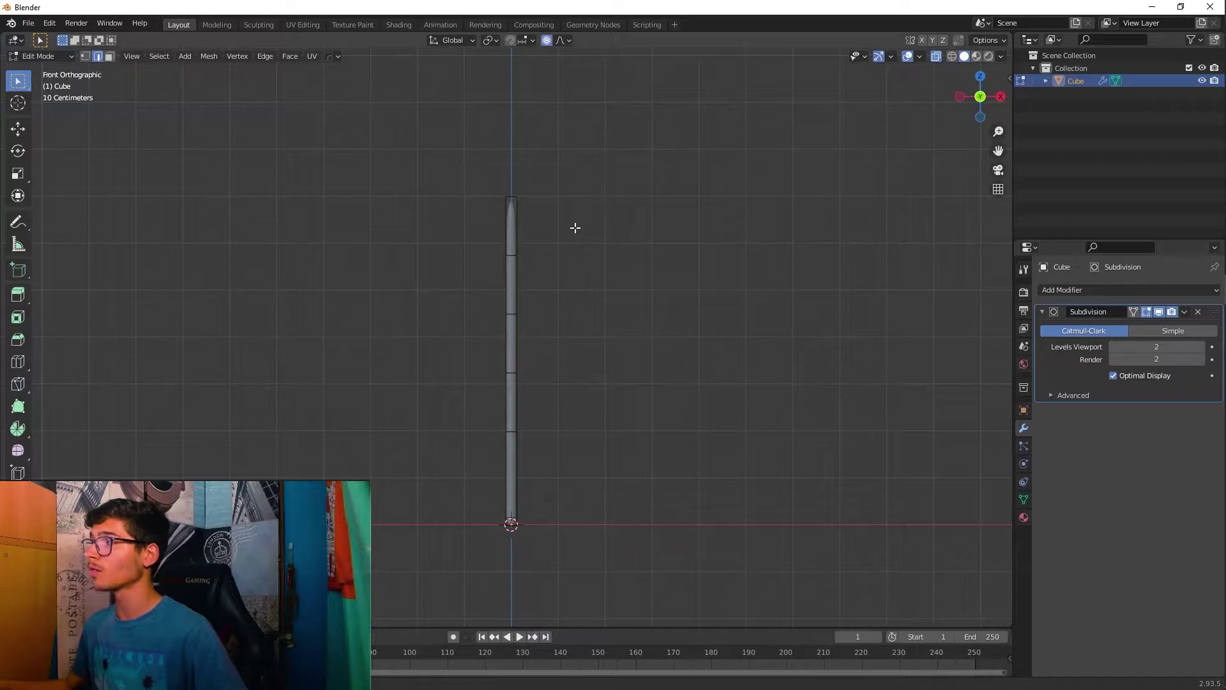
{"action": "left_click_drag", "start_coordinate": [463, 167], "coordinate": [700, 245]}
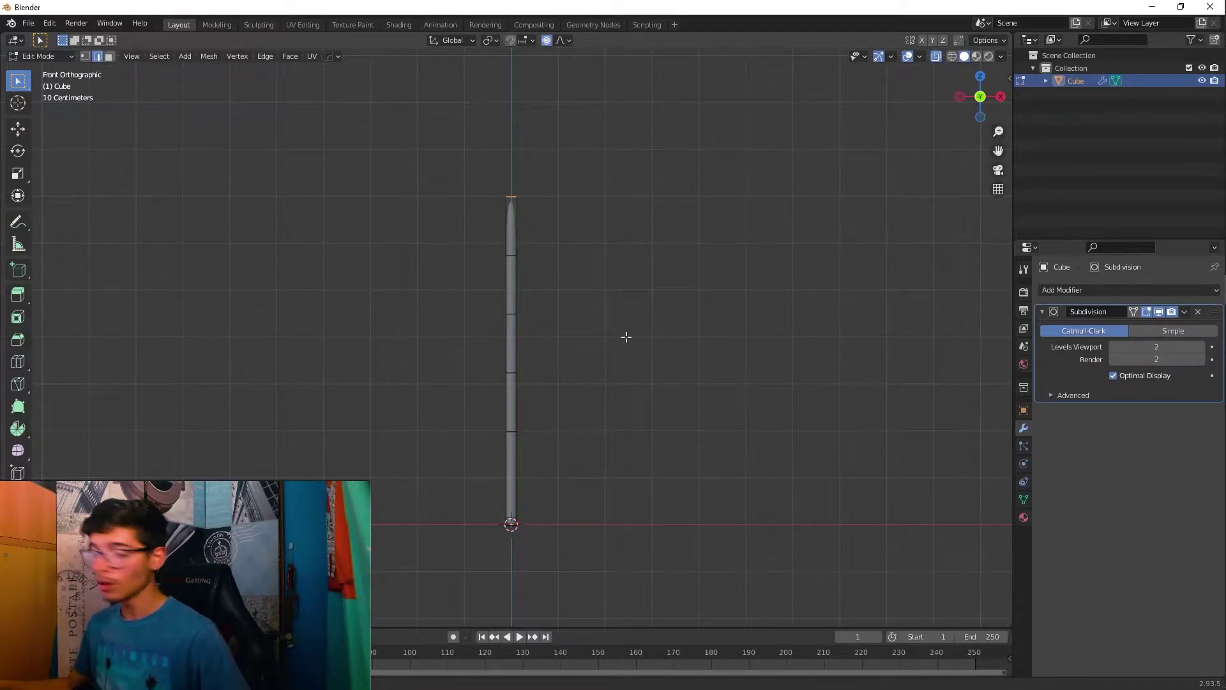
{"action": "key", "text": "g"}
{"action": "scroll", "coordinate": [663, 339], "scroll_direction": "down", "scroll_amount": 5}
{"action": "scroll", "coordinate": [664, 339], "scroll_direction": "down", "scroll_amount": 8}
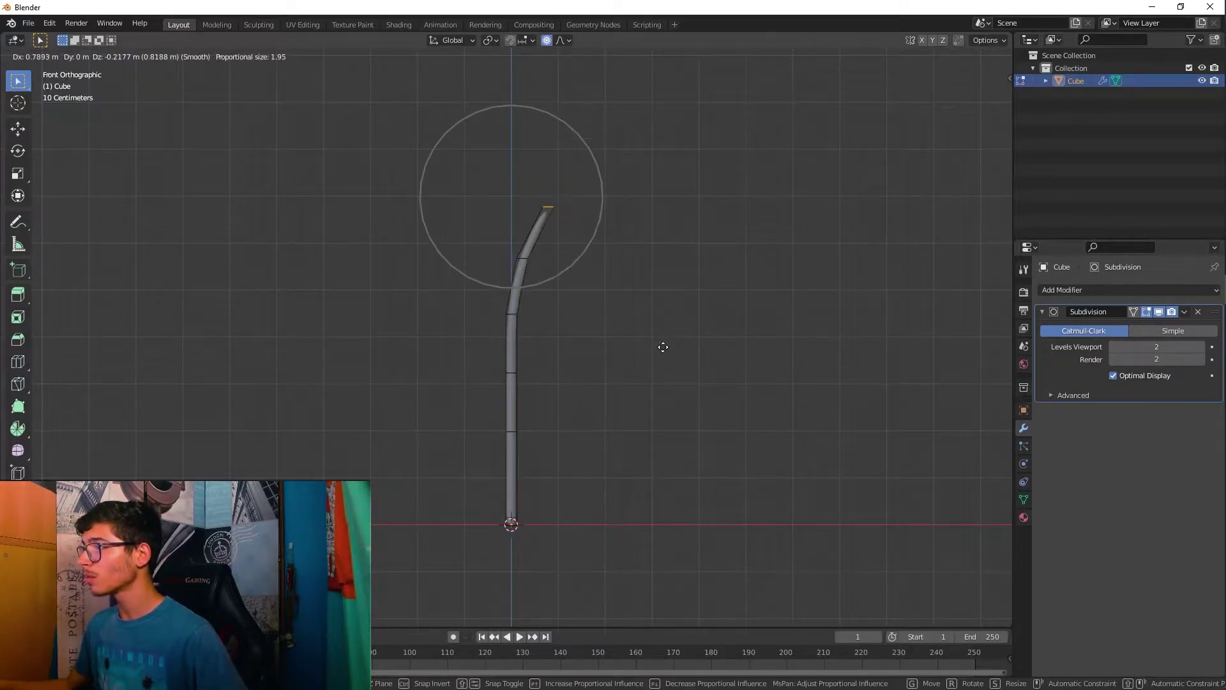
{"action": "left_click", "coordinate": [674, 329]}
Step: In Object Mode, scale the curved blade by about 0.58 in X and Y while keeping its height
{"action": "key", "text": "Tab"}
{"action": "middle_click_drag", "start_coordinate": [624, 441], "coordinate": [526, 438]}
{"action": "key", "text": "s"}
{"action": "key", "text": "shift+z"}
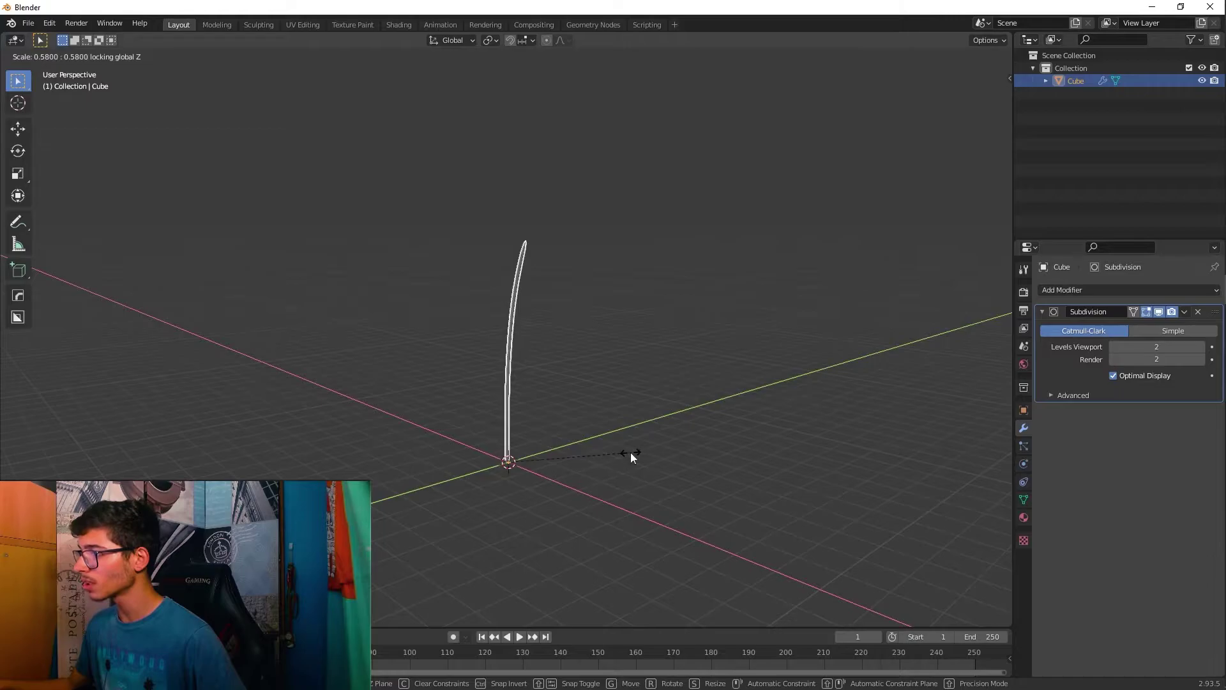
{"action": "left_click", "coordinate": [627, 452]}
{"action": "left_click", "coordinate": [611, 496]}
{"action": "scroll", "coordinate": [611, 496], "scroll_direction": "up", "scroll_amount": 3}
{"action": "middle_click_drag", "start_coordinate": [611, 495], "coordinate": [677, 542]}
{"action": "scroll", "coordinate": [474, 458], "scroll_direction": "up", "scroll_amount": 5}
{"action": "scroll", "coordinate": [474, 463], "scroll_direction": "down", "scroll_amount": 4}
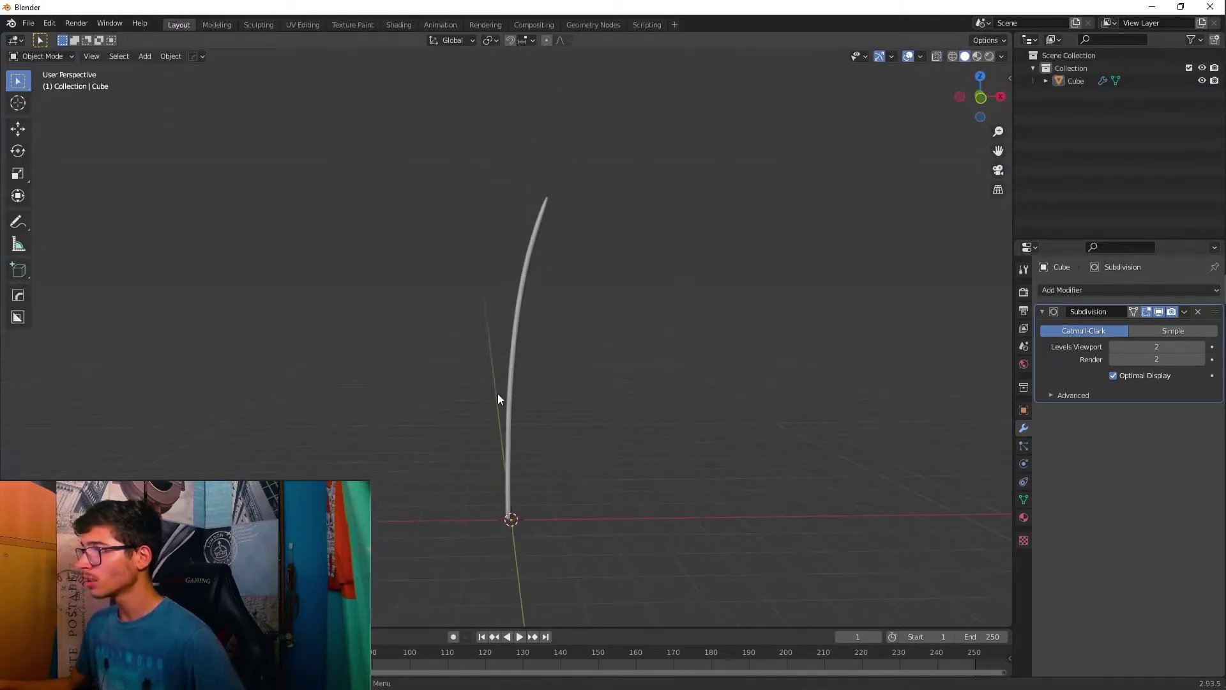
Step: Select the curved blade and apply its object transforms
{"action": "left_click", "coordinate": [510, 402]}
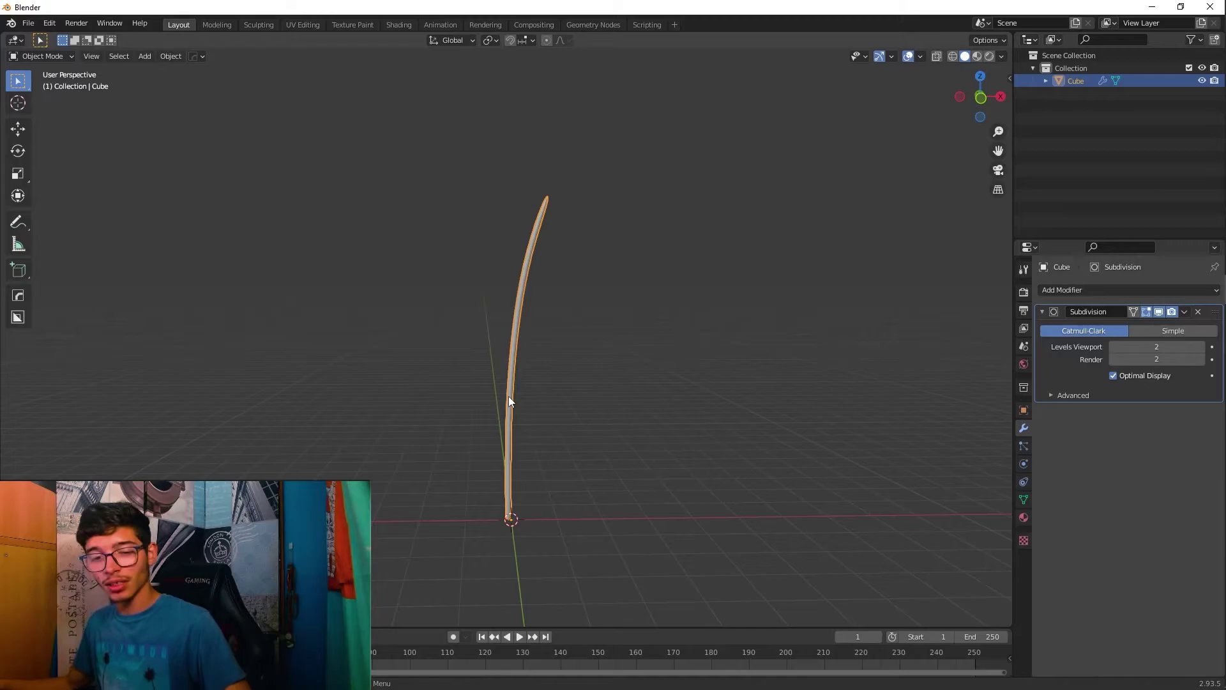
{"action": "key", "text": "ctrl+a"}
{"action": "left_click", "coordinate": [470, 435]}
{"action": "middle_click_drag", "start_coordinate": [545, 443], "coordinate": [469, 455]}
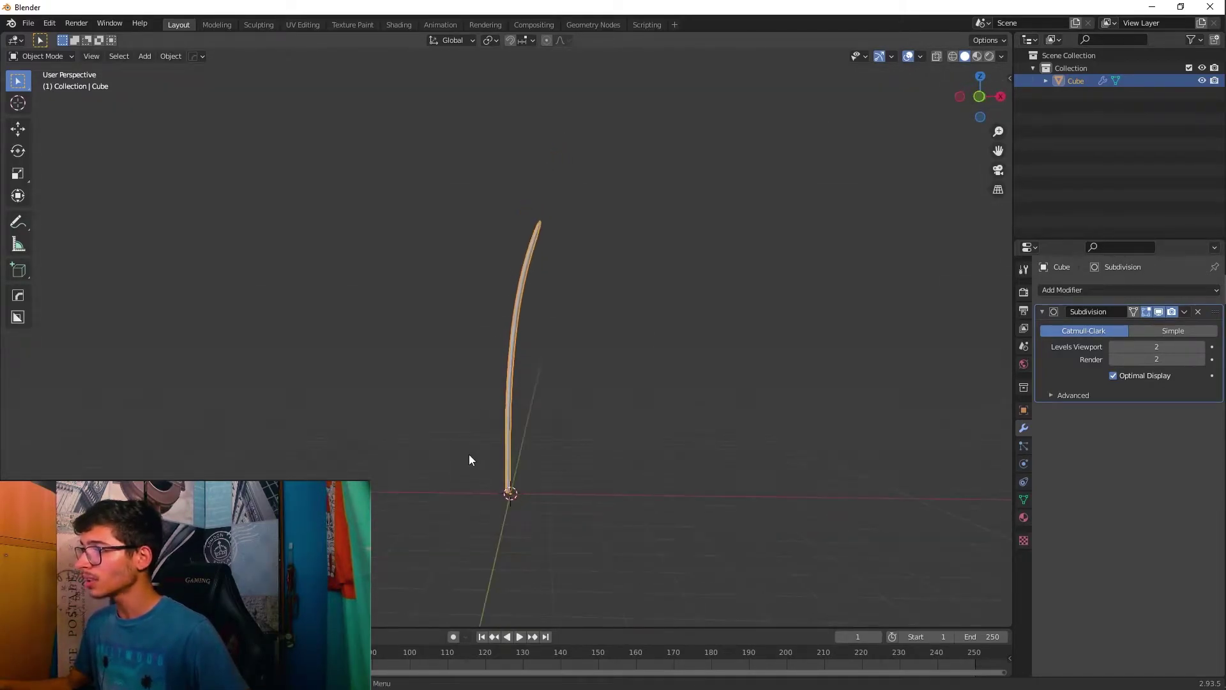
{"action": "left_click", "coordinate": [1024, 446]}
{"action": "left_click", "coordinate": [1215, 290]}
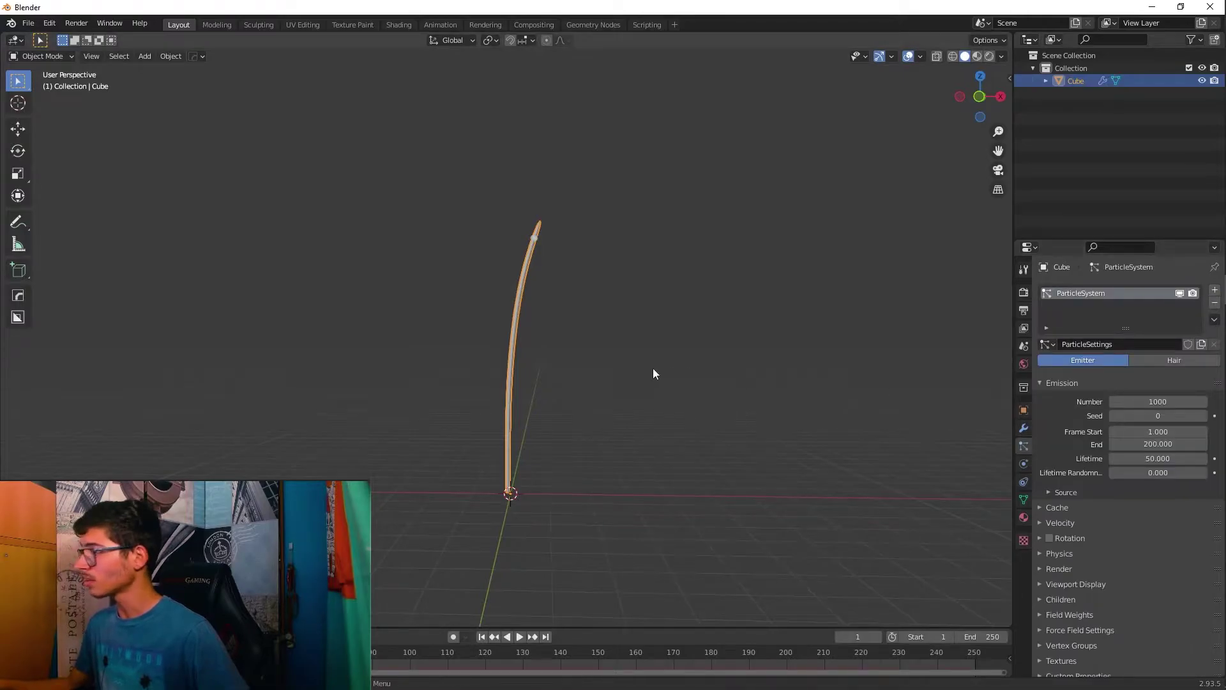
{"action": "scroll", "coordinate": [558, 373], "scroll_direction": "up", "scroll_amount": 4}
{"action": "scroll", "coordinate": [521, 391], "scroll_direction": "down", "scroll_amount": 2}
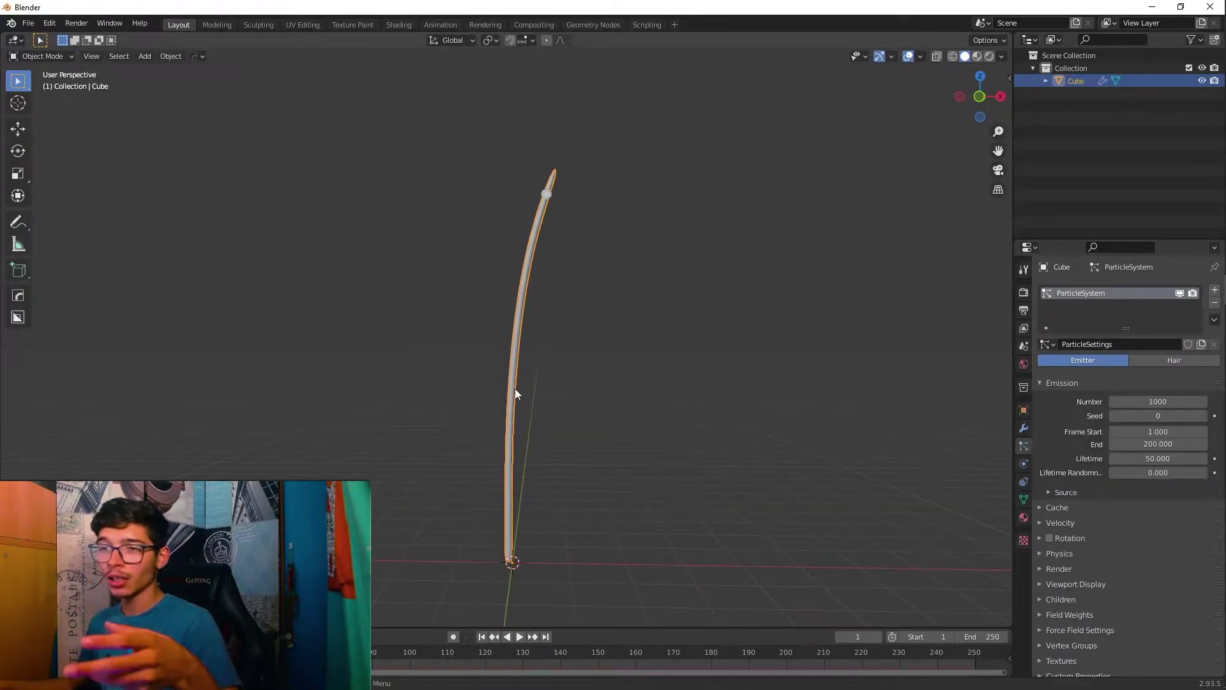
{"action": "middle_click_drag", "start_coordinate": [514, 388], "coordinate": [579, 416]}
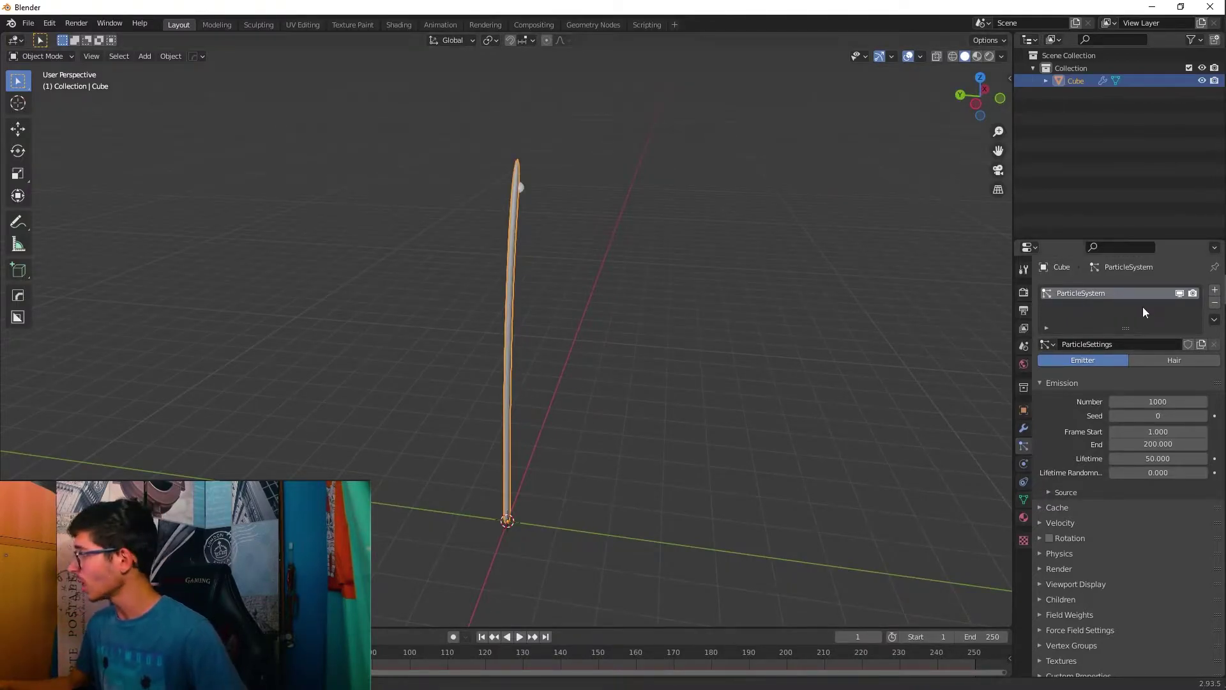
{"action": "left_click", "coordinate": [1215, 303]}
Step: In Edit Mode, create a vertex group, assign the blade's selected vertices to it, and return to Object Mode
{"action": "key", "text": "Tab"}
{"action": "middle_click_drag", "start_coordinate": [498, 377], "coordinate": [528, 380]}
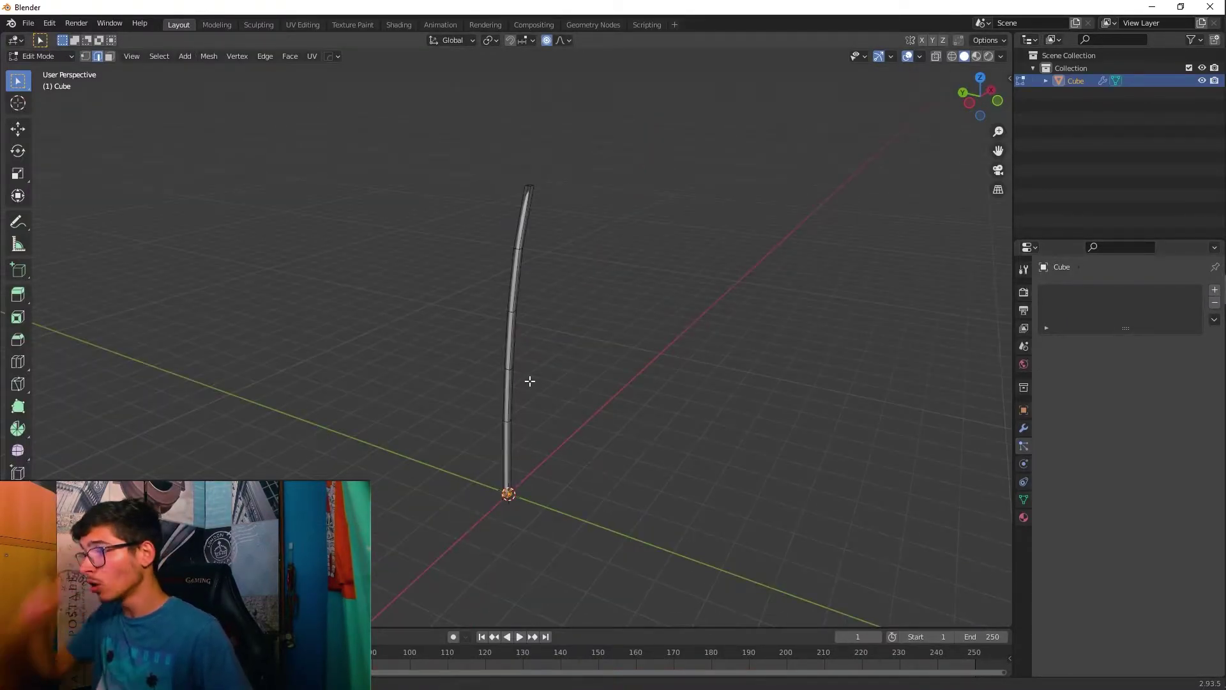
{"action": "middle_click_drag", "start_coordinate": [515, 285], "coordinate": [388, 438]}
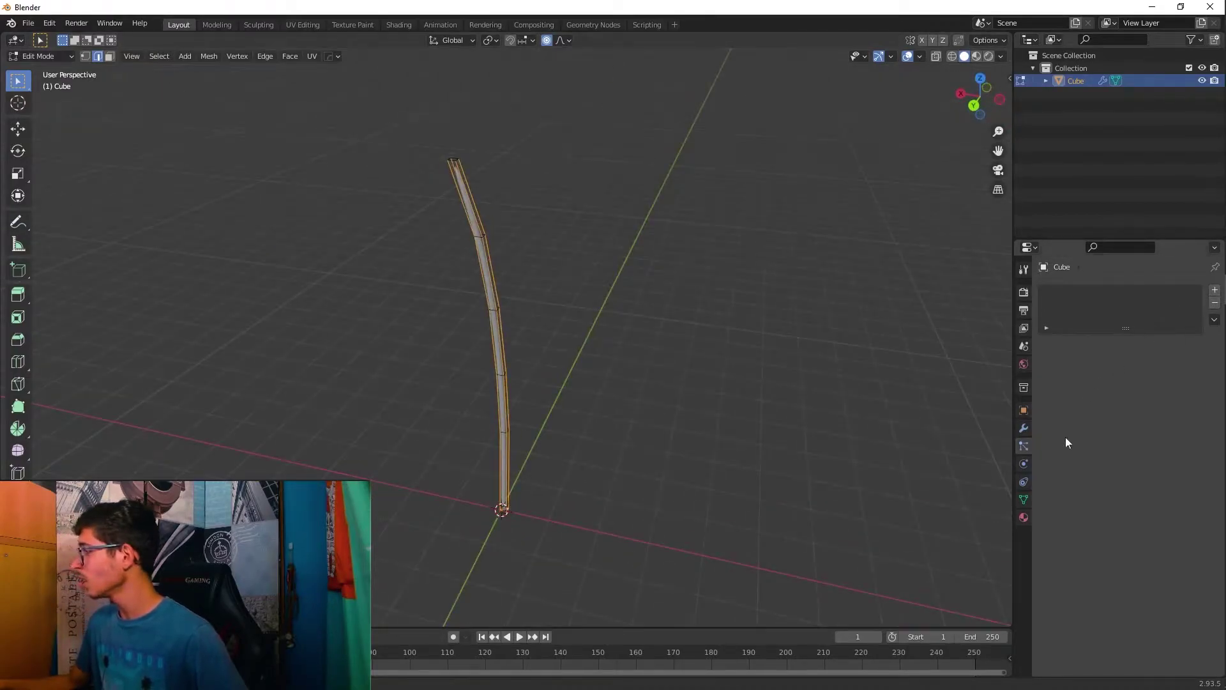
{"action": "left_click", "coordinate": [1022, 501]}
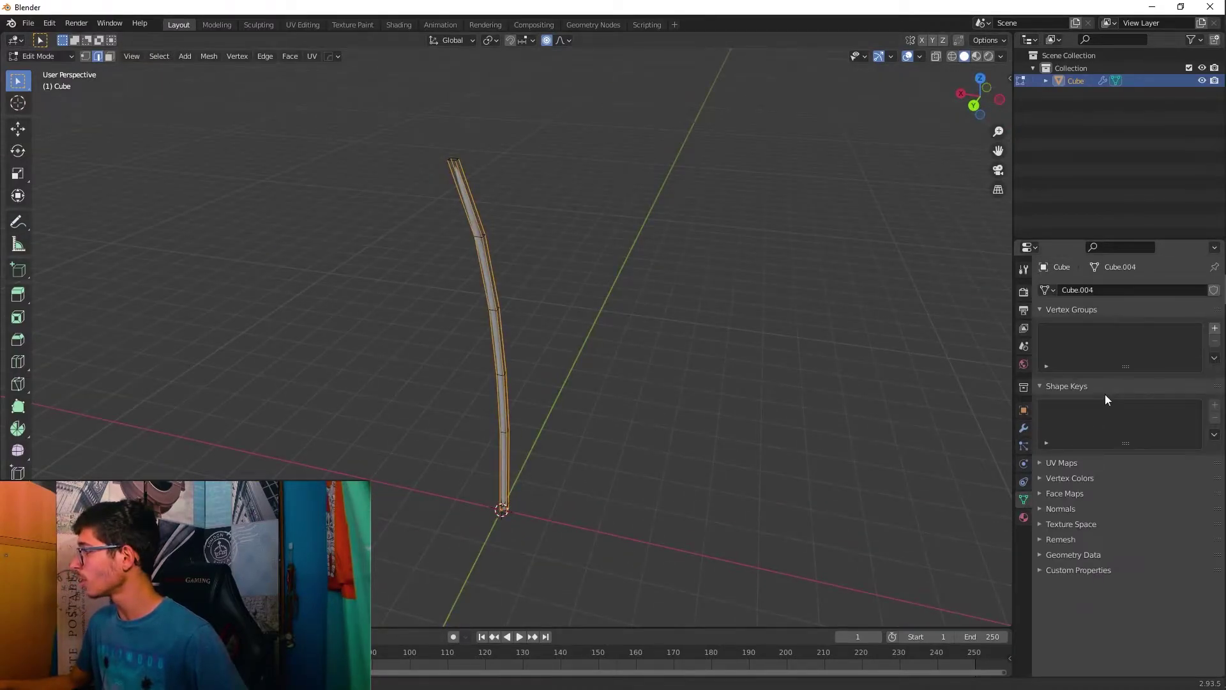
{"action": "left_click", "coordinate": [1215, 329]}
{"action": "left_click", "coordinate": [1072, 407]}
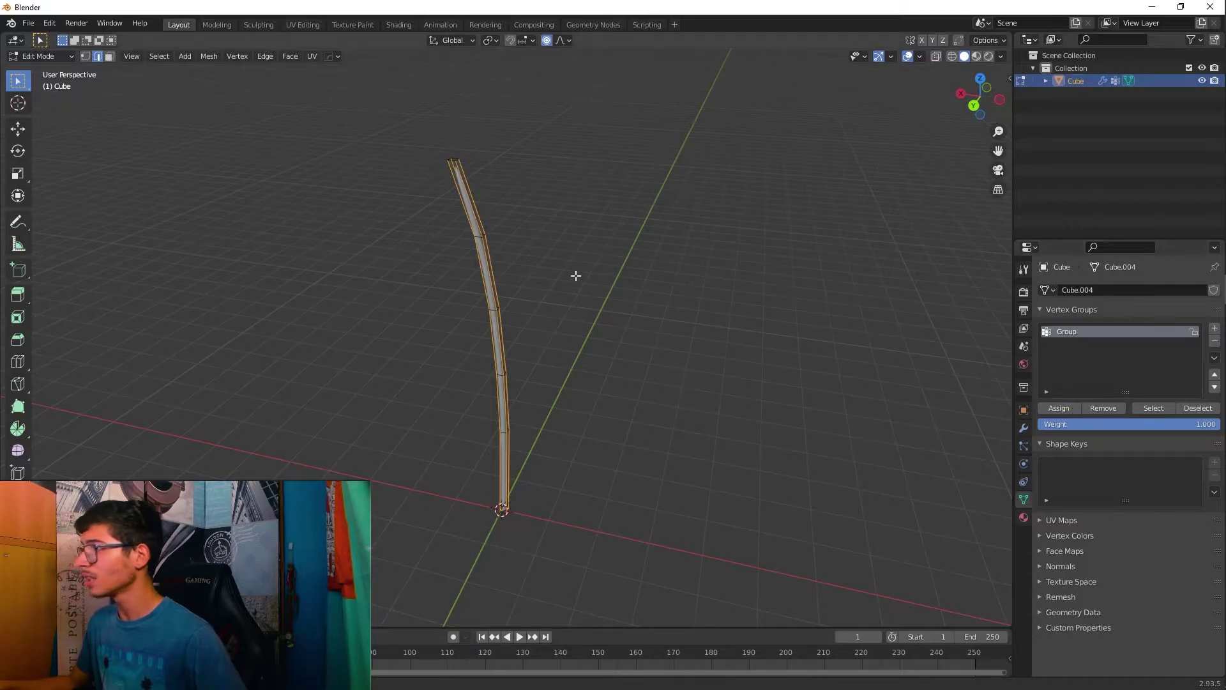
{"action": "key", "text": "Tab"}
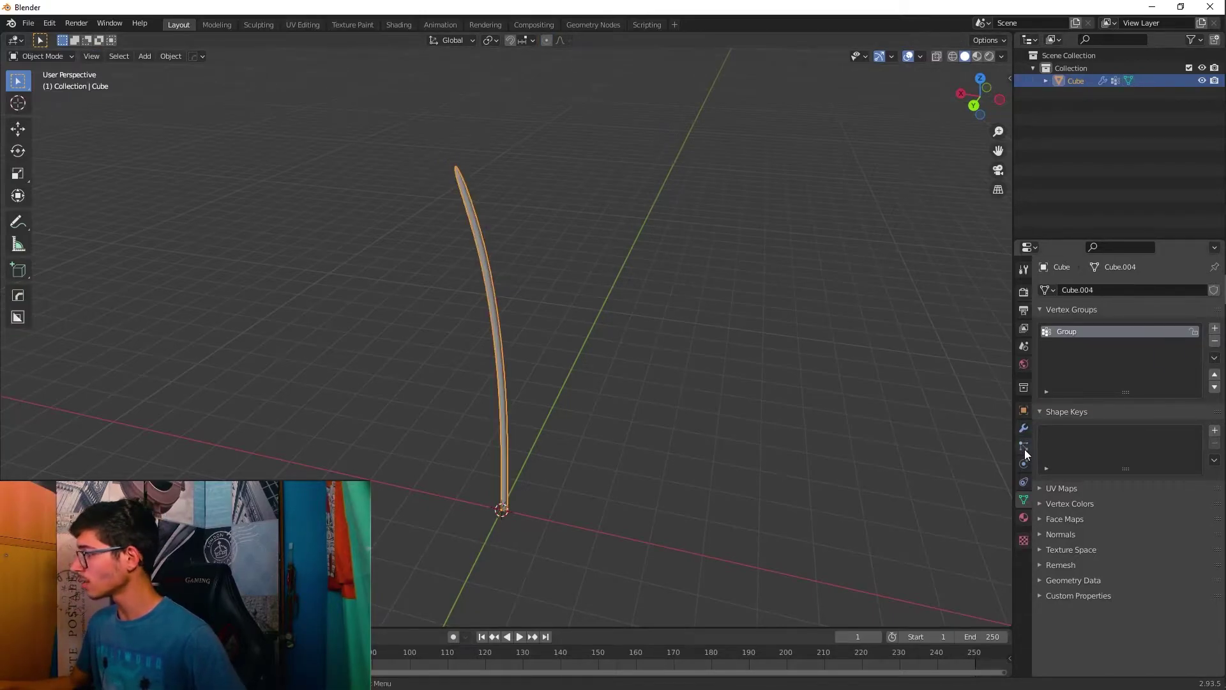
Step: Add a particle system to the blade and set its type to Hair
{"action": "left_click", "coordinate": [1025, 450]}
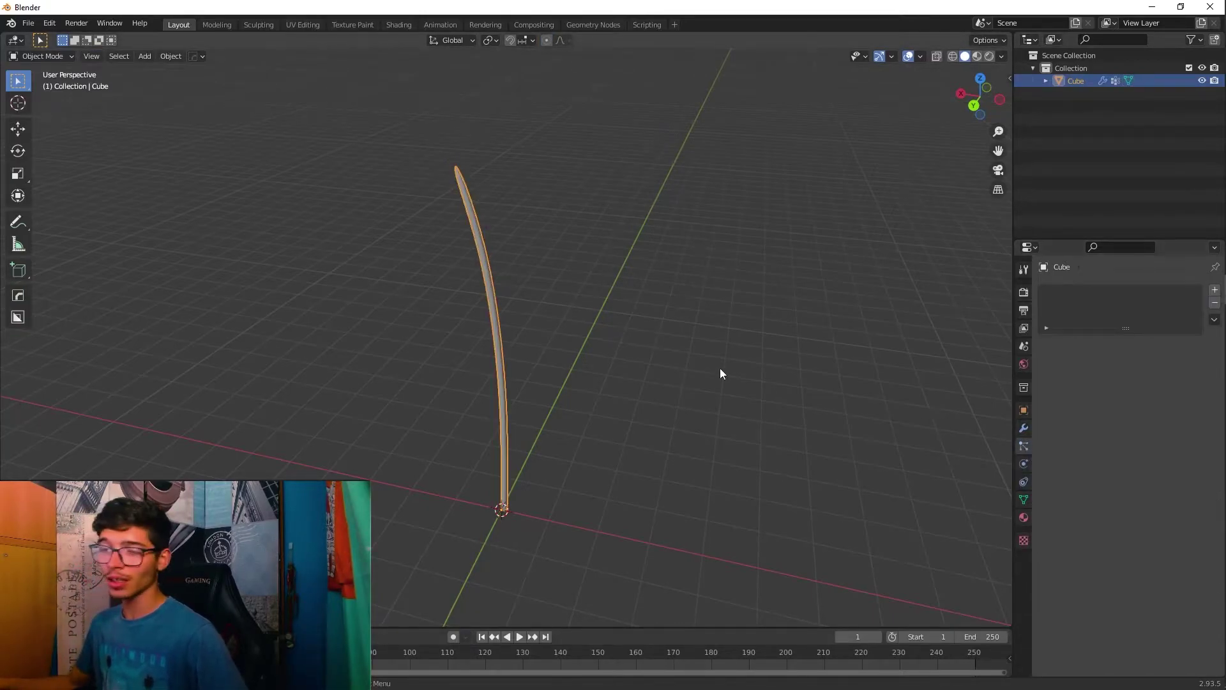
{"action": "left_click", "coordinate": [1215, 290]}
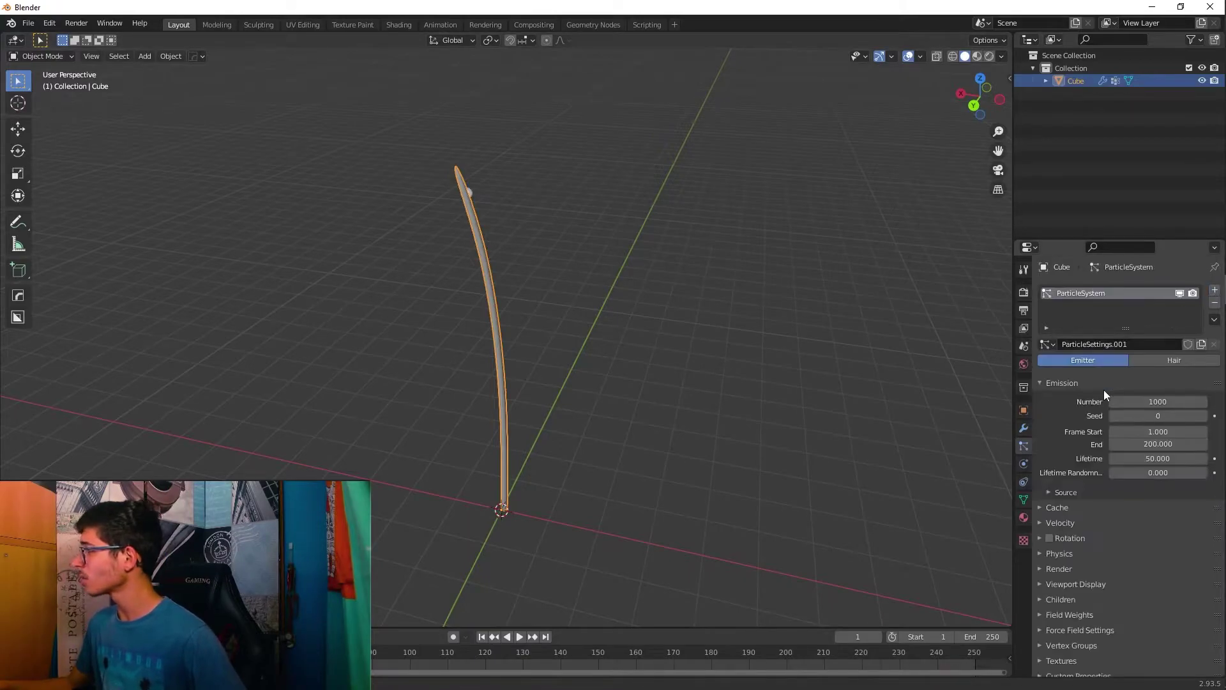
{"action": "left_click", "coordinate": [1145, 360]}
Step: Set the hair system's density vertex group to Group
{"action": "key", "text": "KP_1"}
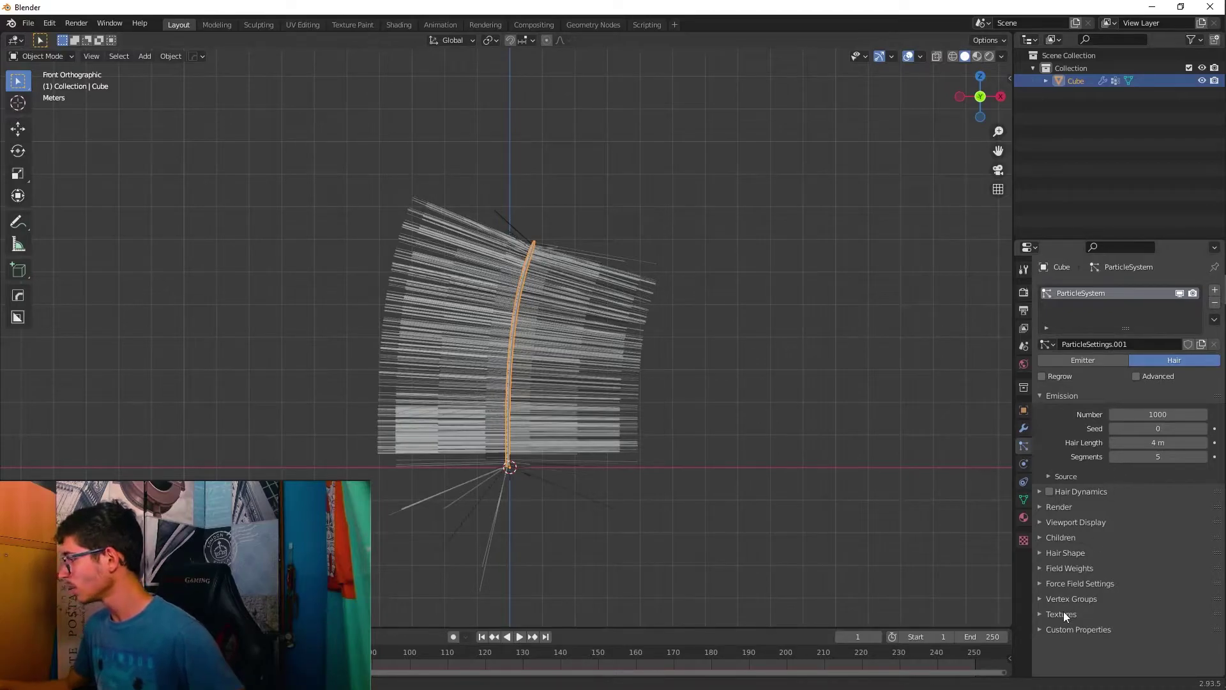
{"action": "left_click", "coordinate": [1044, 599]}
{"action": "left_click", "coordinate": [1151, 616]}
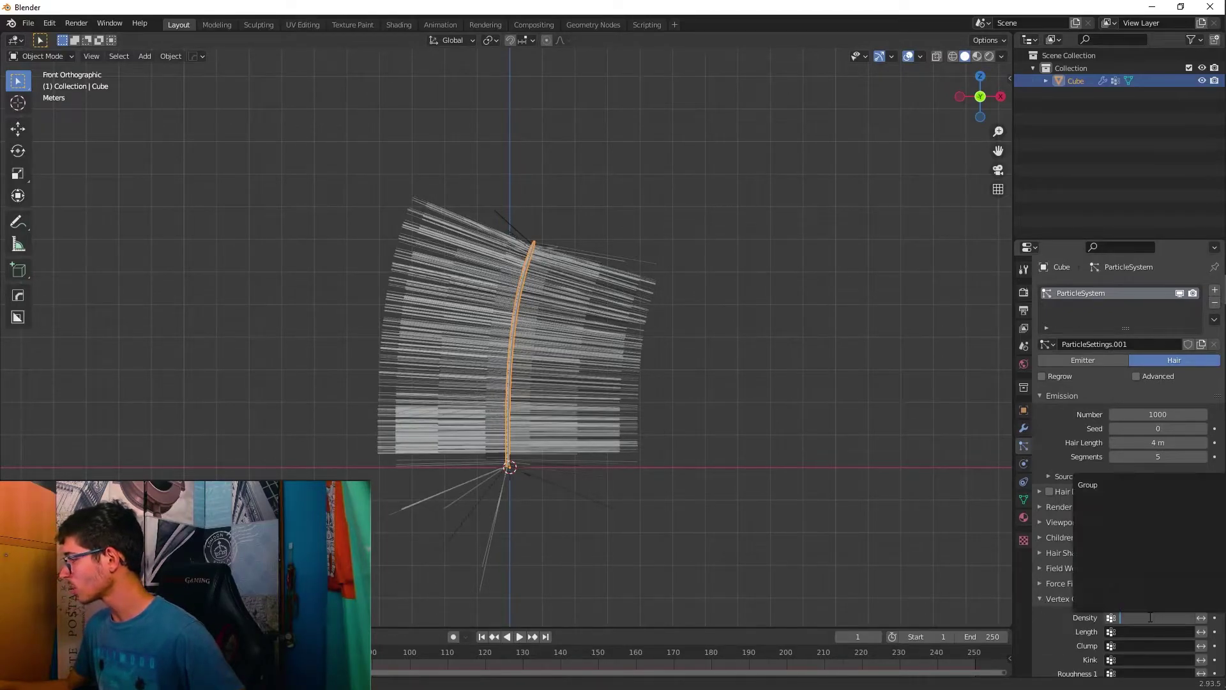
{"action": "left_click", "coordinate": [1131, 485]}
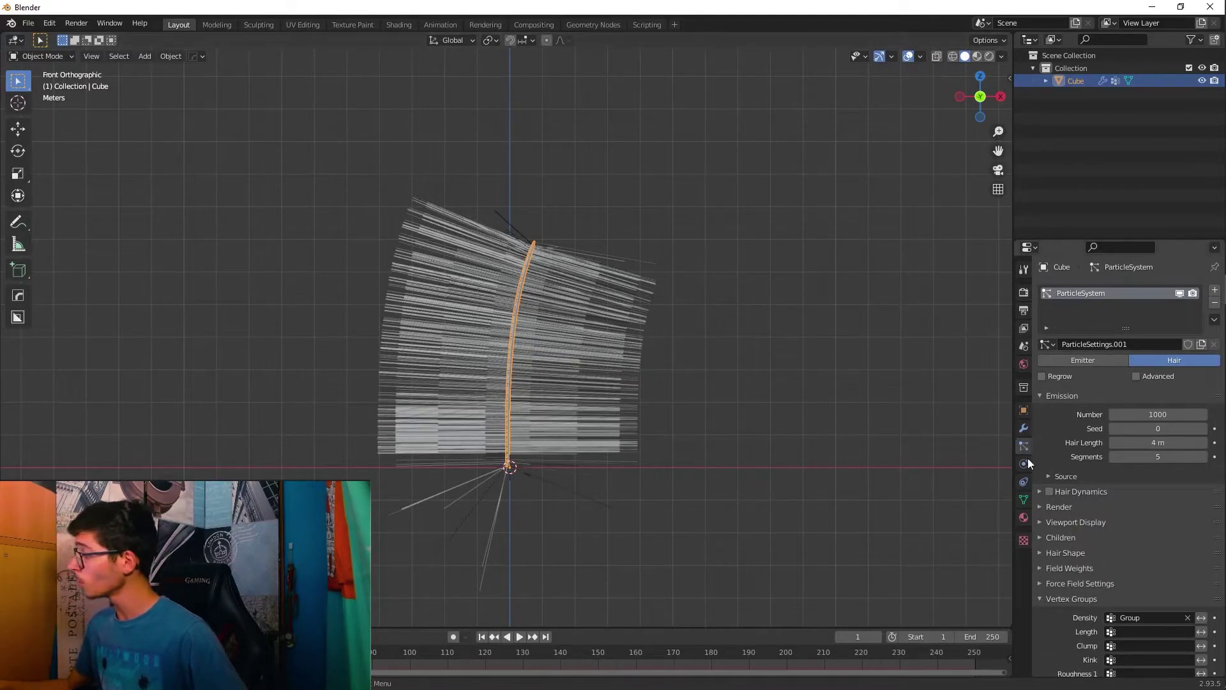
Step: Set the hair segments to 10 and the children type to Interpolated
{"action": "left_click", "coordinate": [1152, 456]}
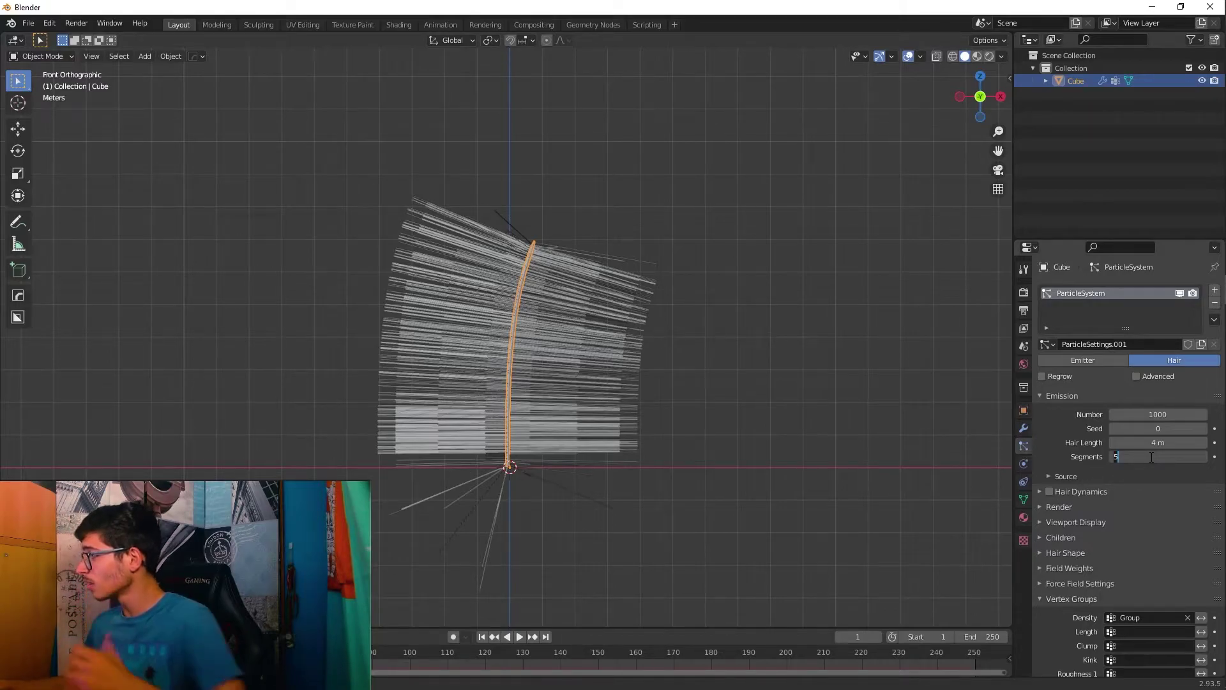
{"action": "type", "text": "10"}
{"action": "key", "text": "Return"}
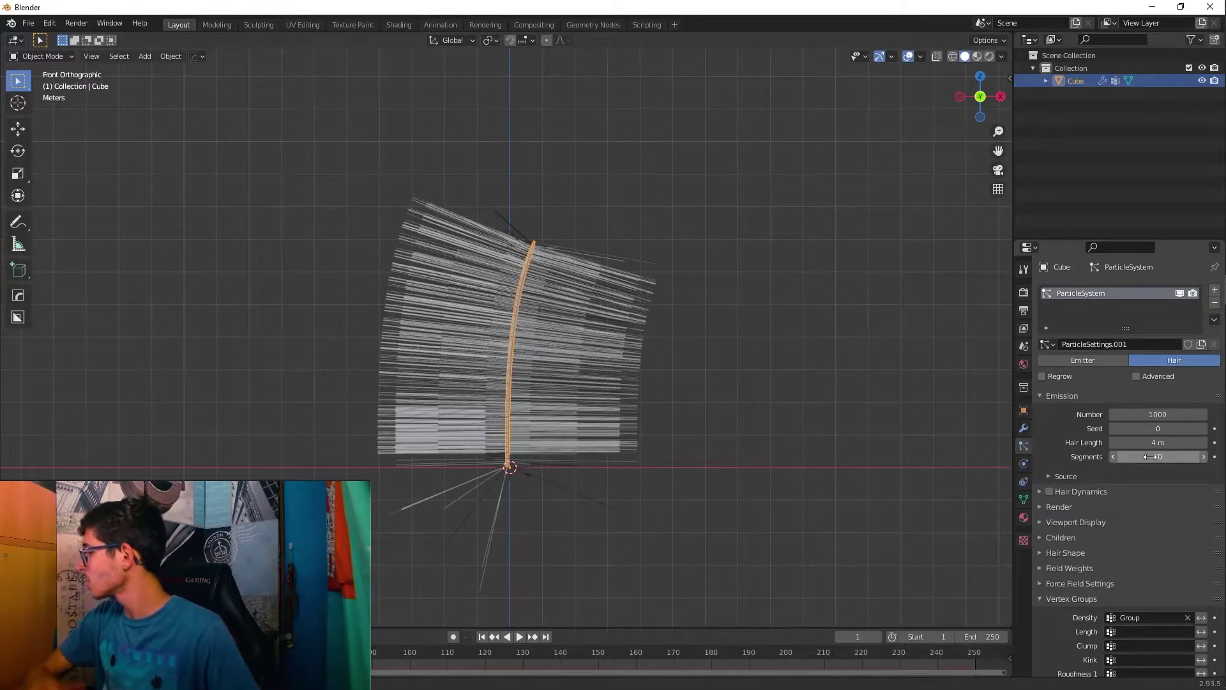
{"action": "left_click", "coordinate": [1049, 539]}
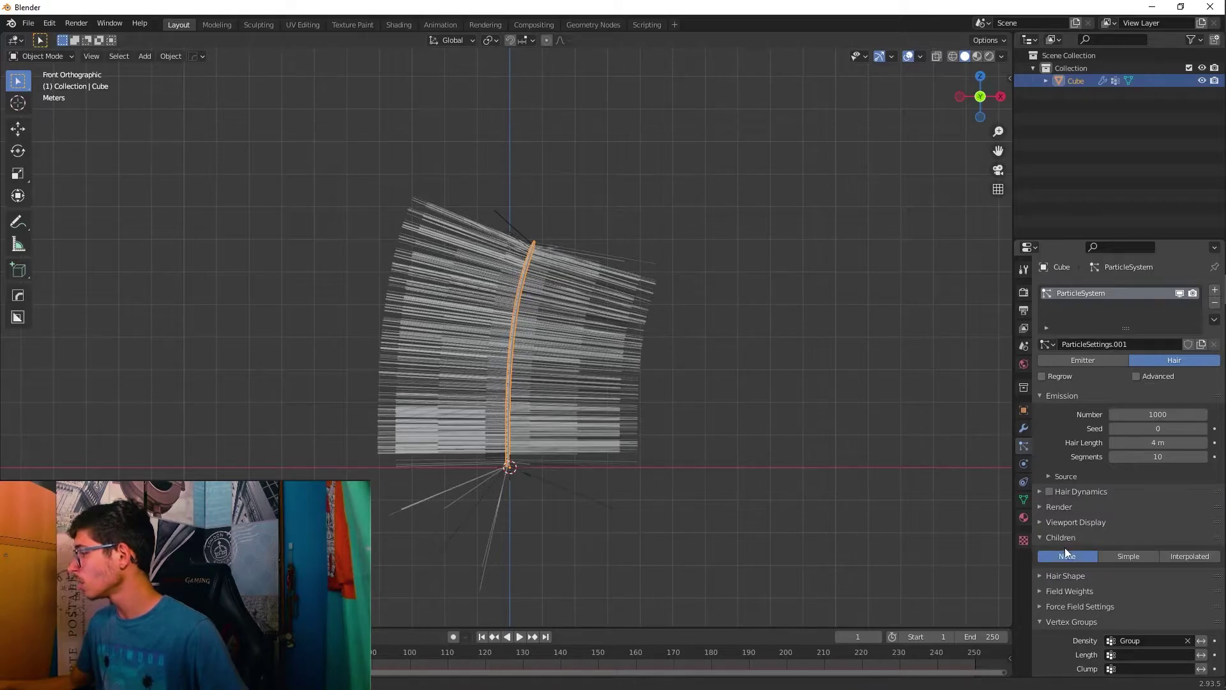
{"action": "left_click", "coordinate": [1175, 555]}
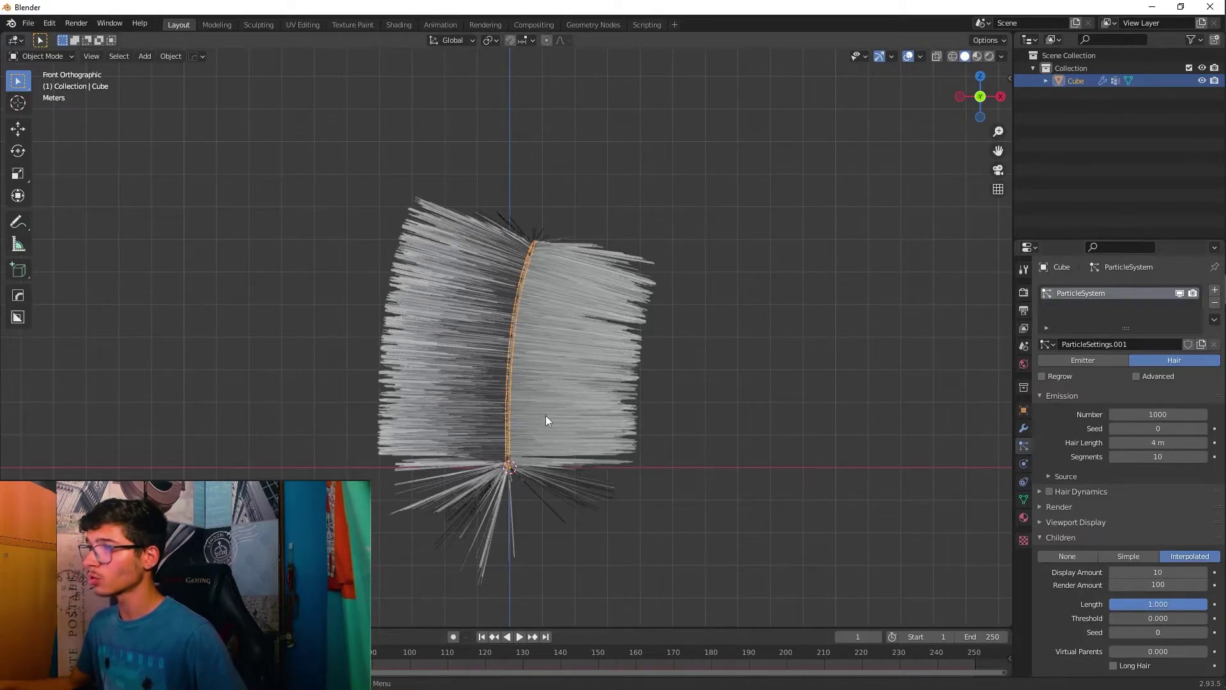
Step: Switch to Particle Edit mode and comb the hairs on both sides of the shaft upward into curved barbs
{"action": "scroll", "coordinate": [546, 416], "scroll_direction": "up", "scroll_amount": 2}
{"action": "scroll", "coordinate": [573, 394], "scroll_direction": "down", "scroll_amount": 1}
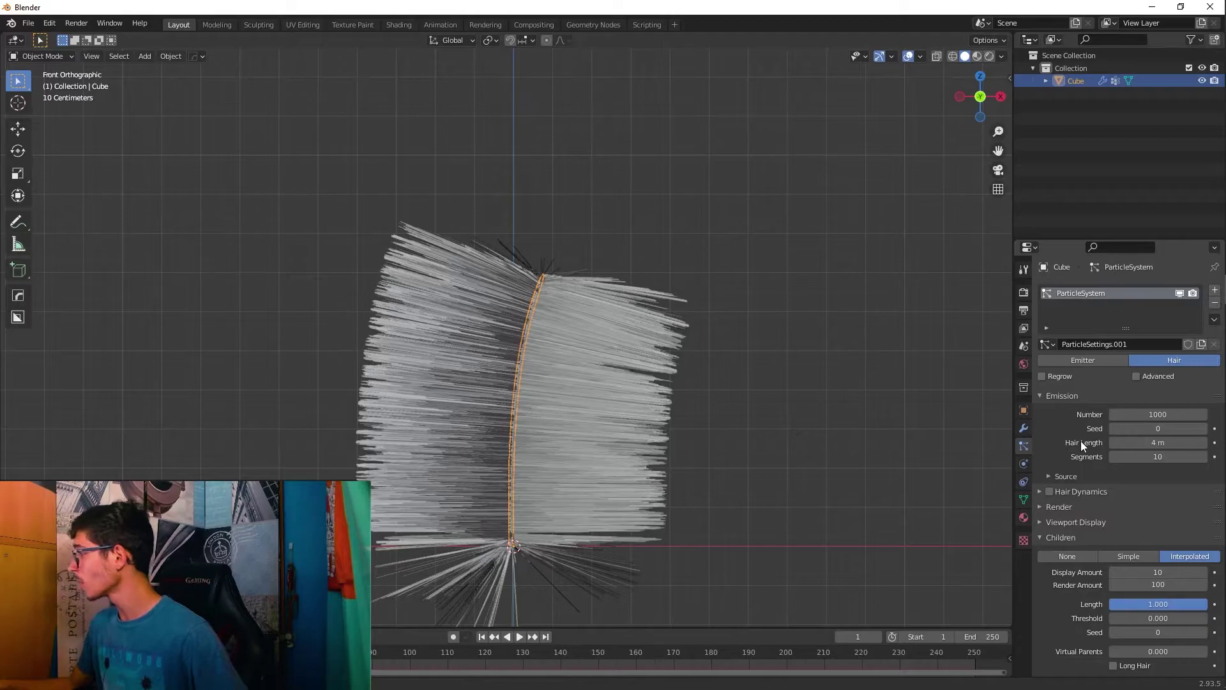
{"action": "scroll", "coordinate": [1082, 445], "scroll_direction": "down", "scroll_amount": 2}
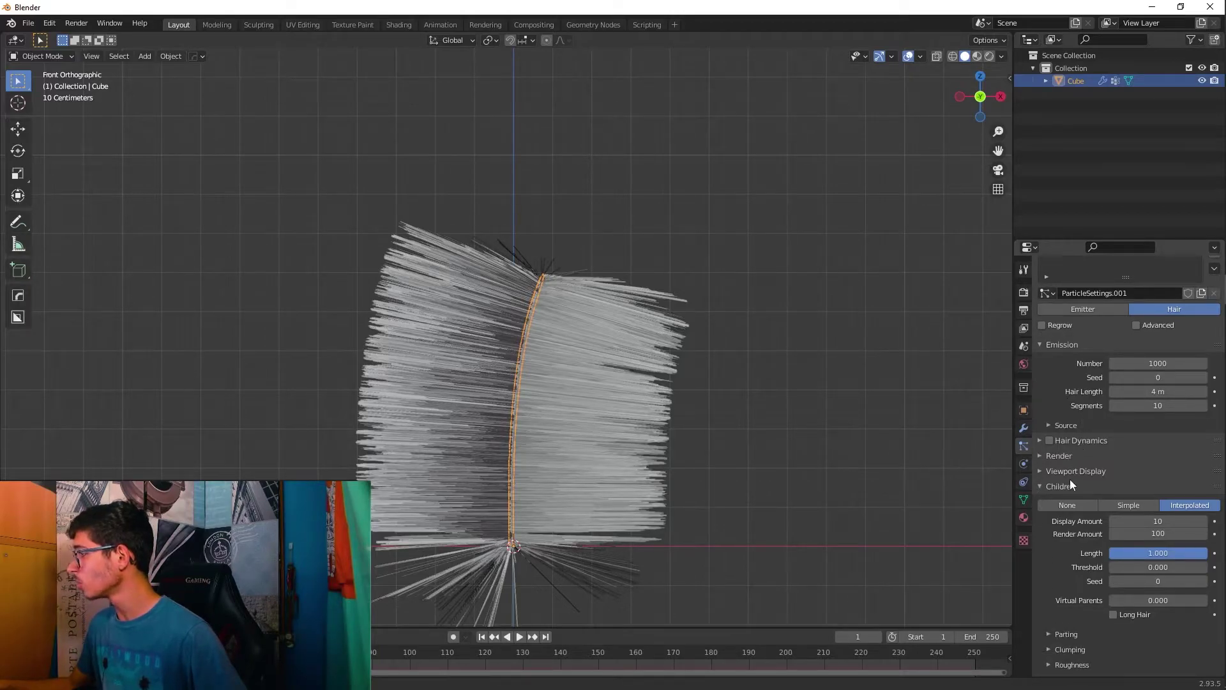
{"action": "scroll", "coordinate": [512, 306], "scroll_direction": "down", "scroll_amount": 2}
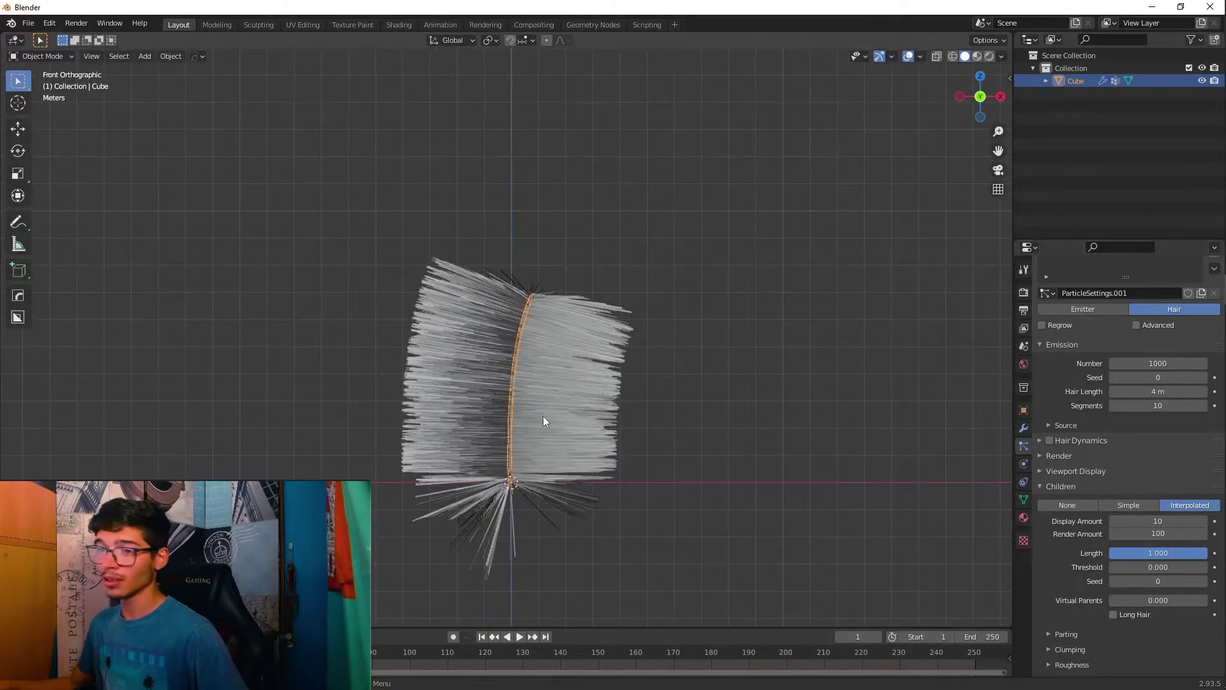
{"action": "scroll", "coordinate": [531, 362], "scroll_direction": "up", "scroll_amount": 3}
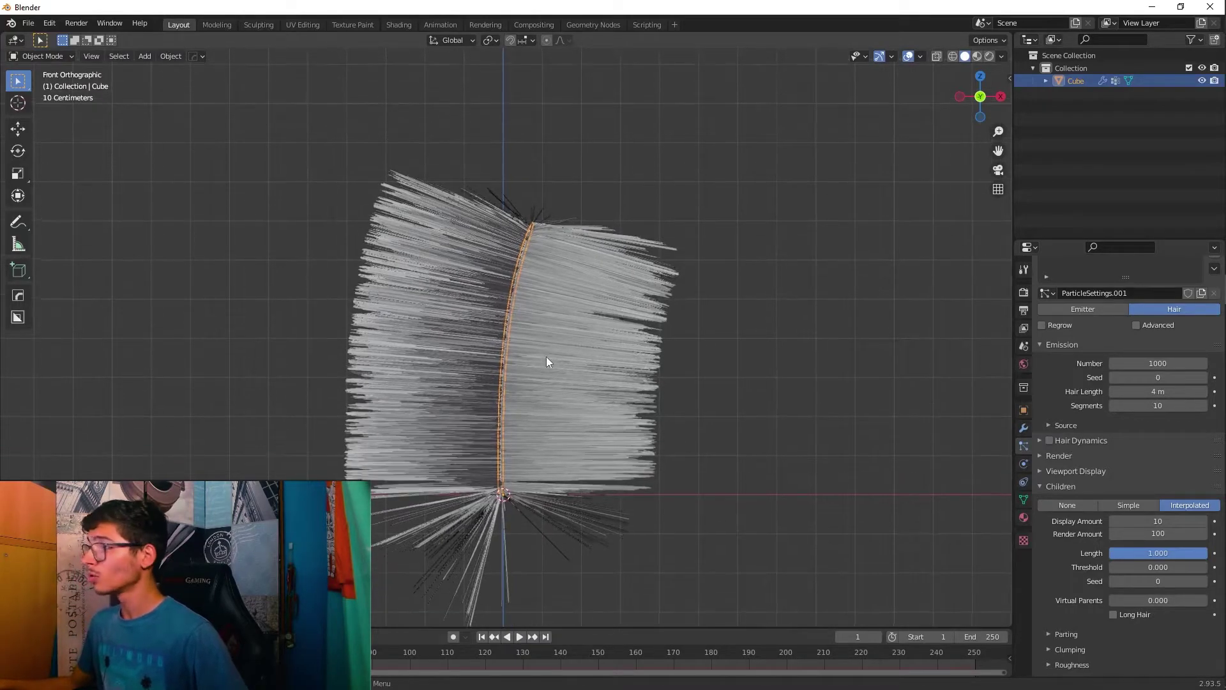
{"action": "left_click", "coordinate": [56, 58]}
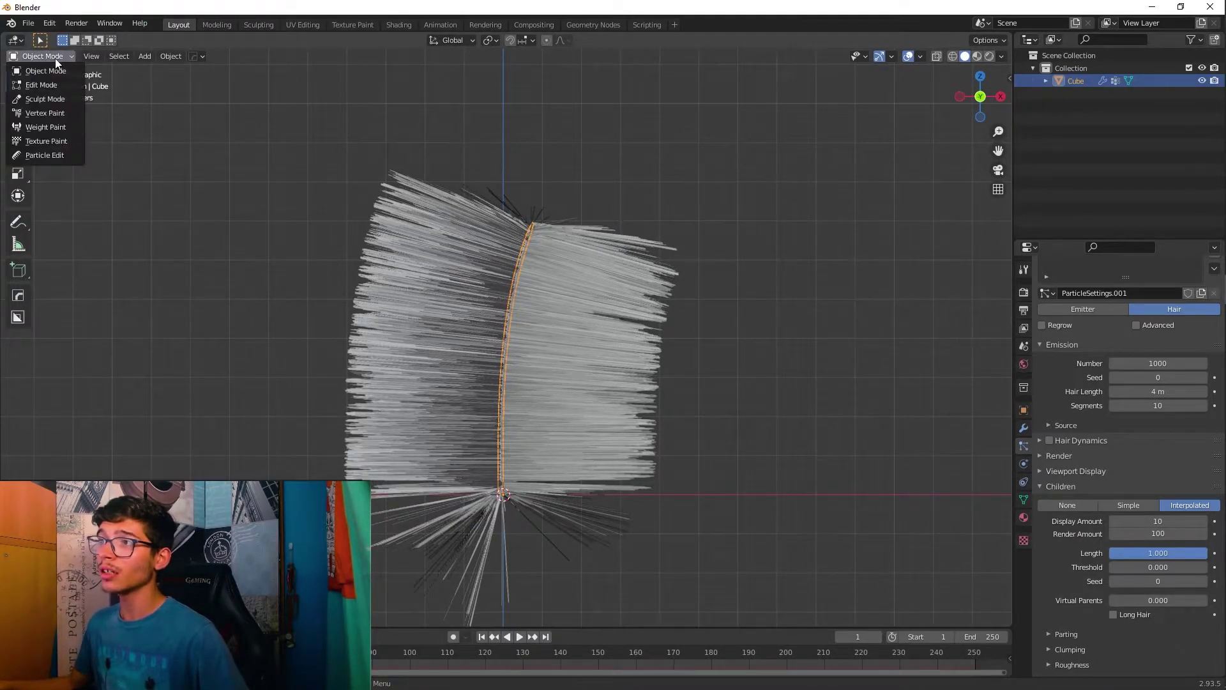
{"action": "left_click", "coordinate": [43, 156]}
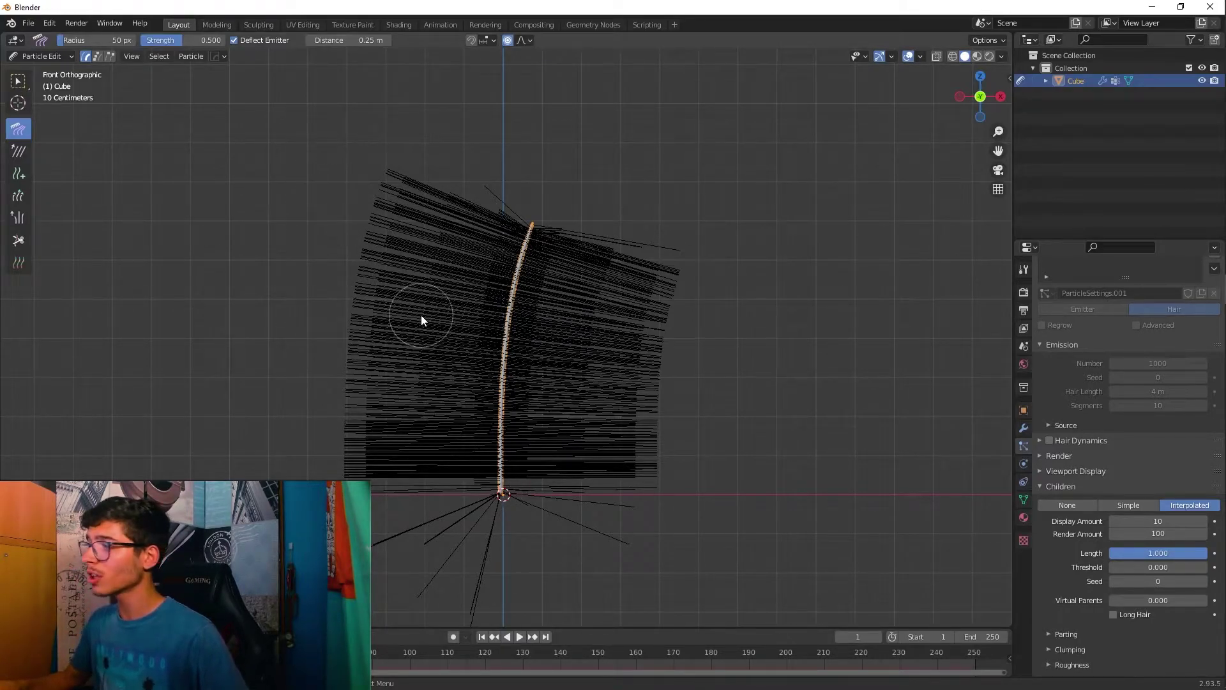
{"action": "mouse_move", "coordinate": [455, 316]}
{"action": "left_mouse_down"}
{"action": "mouse_move", "coordinate": [533, 230]}
{"action": "mouse_move", "coordinate": [534, 247]}
{"action": "mouse_move", "coordinate": [538, 191]}
{"action": "mouse_move", "coordinate": [541, 281]}
{"action": "mouse_move", "coordinate": [541, 216]}
{"action": "mouse_move", "coordinate": [565, 362]}
{"action": "mouse_move", "coordinate": [600, 356]}
{"action": "mouse_move", "coordinate": [591, 404]}
{"action": "mouse_move", "coordinate": [642, 389]}
{"action": "mouse_move", "coordinate": [582, 431]}
{"action": "mouse_move", "coordinate": [569, 464]}
{"action": "mouse_move", "coordinate": [606, 463]}
{"action": "mouse_move", "coordinate": [410, 403]}
{"action": "mouse_move", "coordinate": [474, 448]}
{"action": "mouse_move", "coordinate": [445, 459]}
{"action": "mouse_move", "coordinate": [378, 396]}
{"action": "mouse_move", "coordinate": [351, 403]}
{"action": "mouse_move", "coordinate": [388, 310]}
{"action": "mouse_move", "coordinate": [370, 303]}
{"action": "mouse_move", "coordinate": [424, 271]}
{"action": "mouse_move", "coordinate": [438, 199]}
{"action": "mouse_move", "coordinate": [410, 282]}
{"action": "left_mouse_up"}
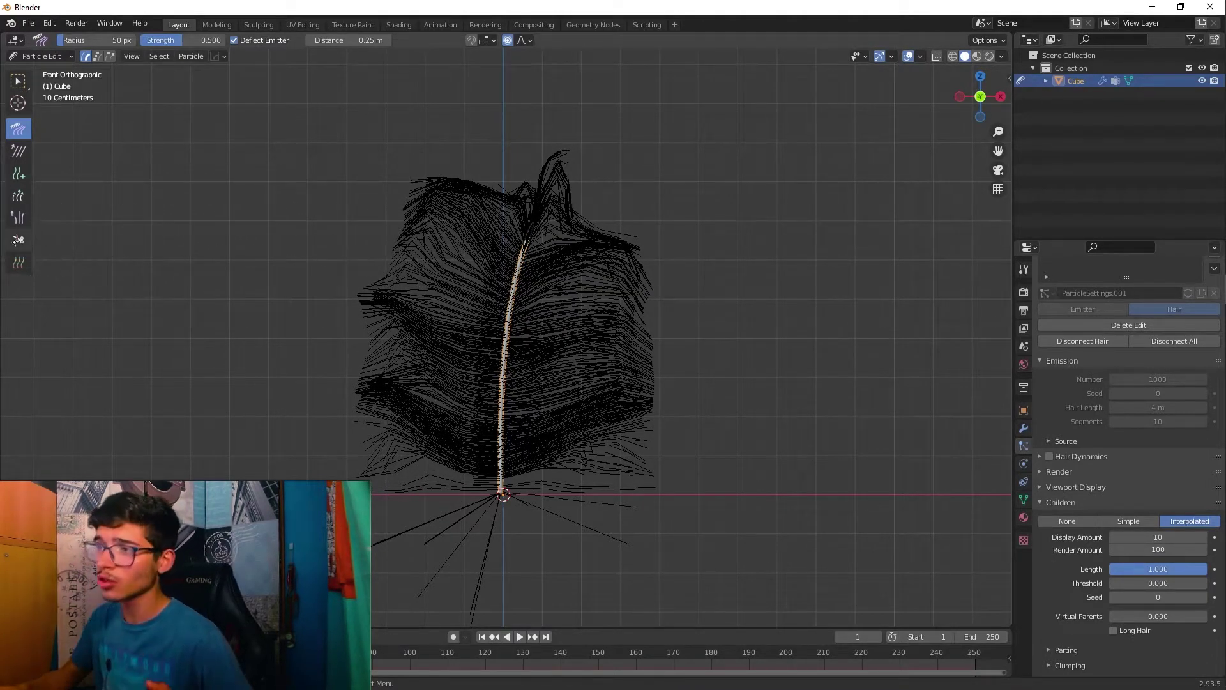
Step: Cut the hair tips along both sides of the shaft into a feather outline that narrows toward the base
{"action": "left_click", "coordinate": [17, 240]}
{"action": "mouse_move", "coordinate": [479, 132]}
{"action": "left_mouse_down"}
{"action": "mouse_move", "coordinate": [392, 259]}
{"action": "mouse_move", "coordinate": [414, 218]}
{"action": "mouse_move", "coordinate": [393, 239]}
{"action": "mouse_move", "coordinate": [400, 473]}
{"action": "left_mouse_up"}
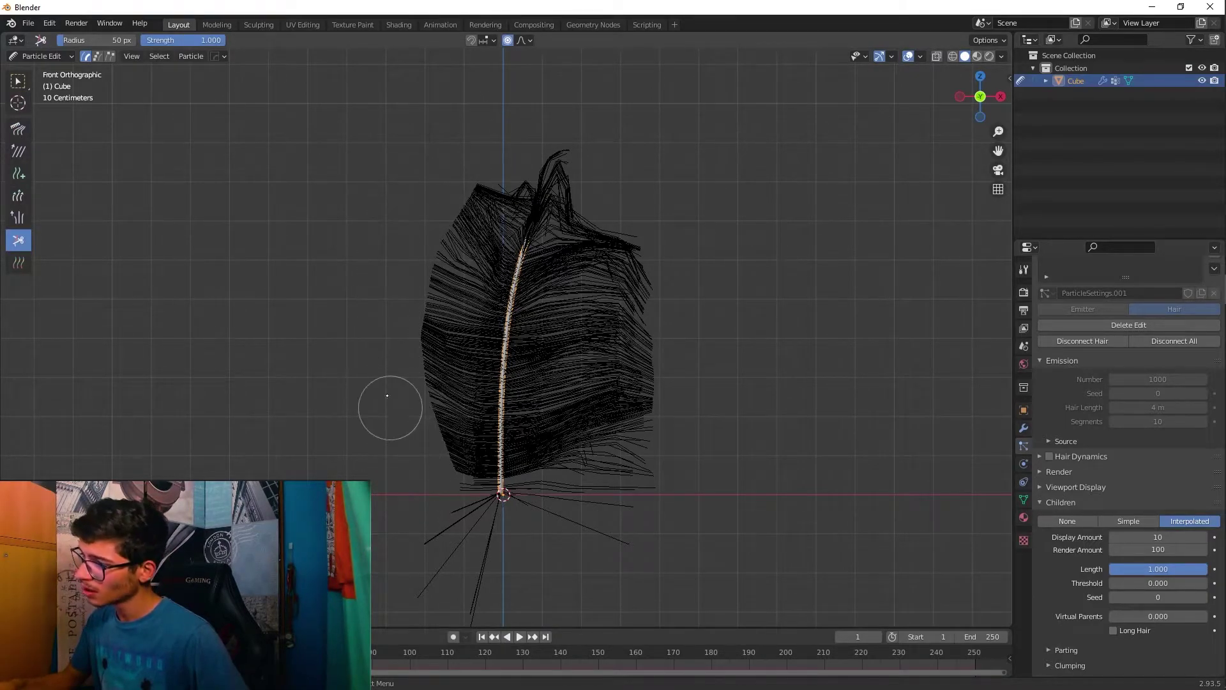
{"action": "mouse_move", "coordinate": [665, 172]}
{"action": "left_mouse_down"}
{"action": "mouse_move", "coordinate": [624, 306]}
{"action": "mouse_move", "coordinate": [622, 154]}
{"action": "mouse_move", "coordinate": [607, 258]}
{"action": "mouse_move", "coordinate": [628, 300]}
{"action": "mouse_move", "coordinate": [641, 264]}
{"action": "mouse_move", "coordinate": [610, 361]}
{"action": "left_mouse_up"}
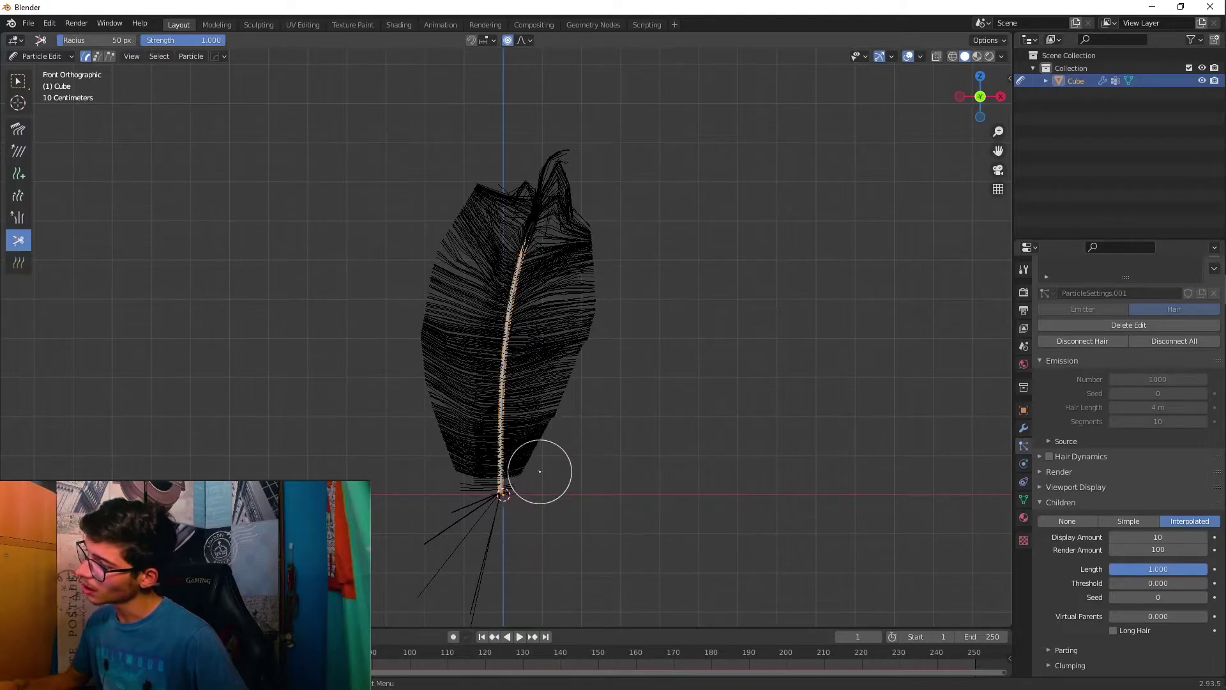
Step: Comb the trimmed hairs on both sides upward and outward, and cut away the stray hairs below the base
{"action": "left_click", "coordinate": [18, 128]}
{"action": "mouse_move", "coordinate": [536, 235]}
{"action": "left_mouse_down"}
{"action": "mouse_move", "coordinate": [429, 285]}
{"action": "mouse_move", "coordinate": [428, 342]}
{"action": "mouse_move", "coordinate": [396, 361]}
{"action": "left_mouse_up"}
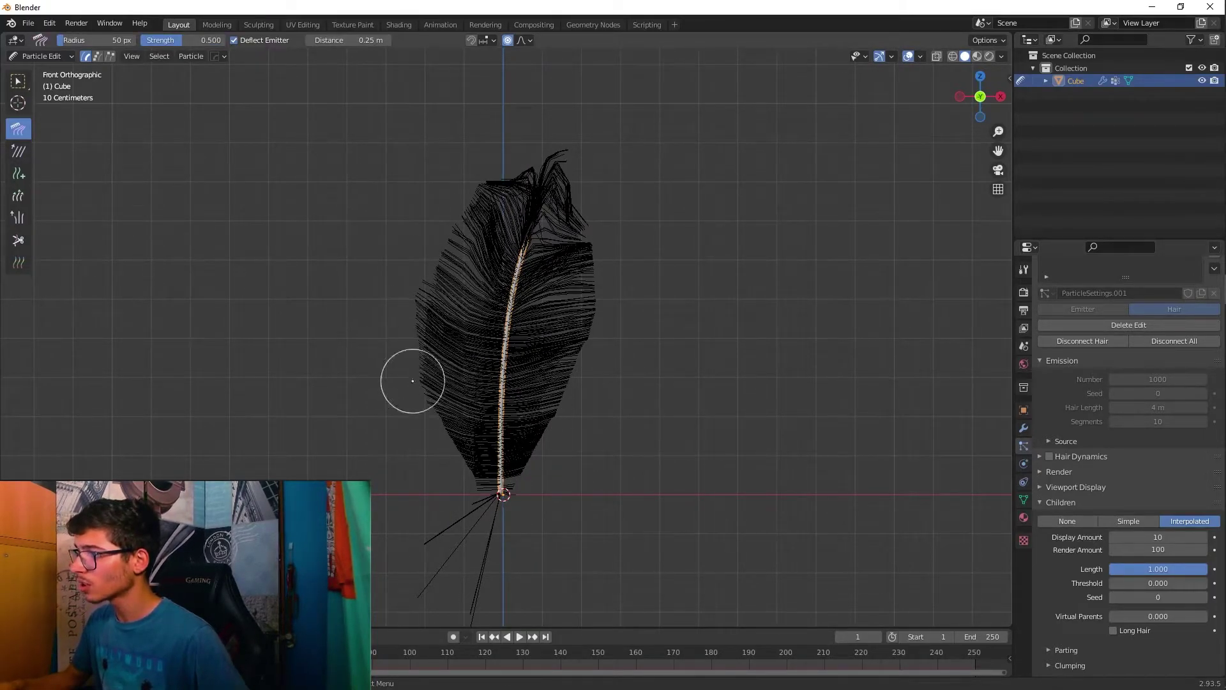
{"action": "left_click_drag", "start_coordinate": [460, 443], "coordinate": [588, 438]}
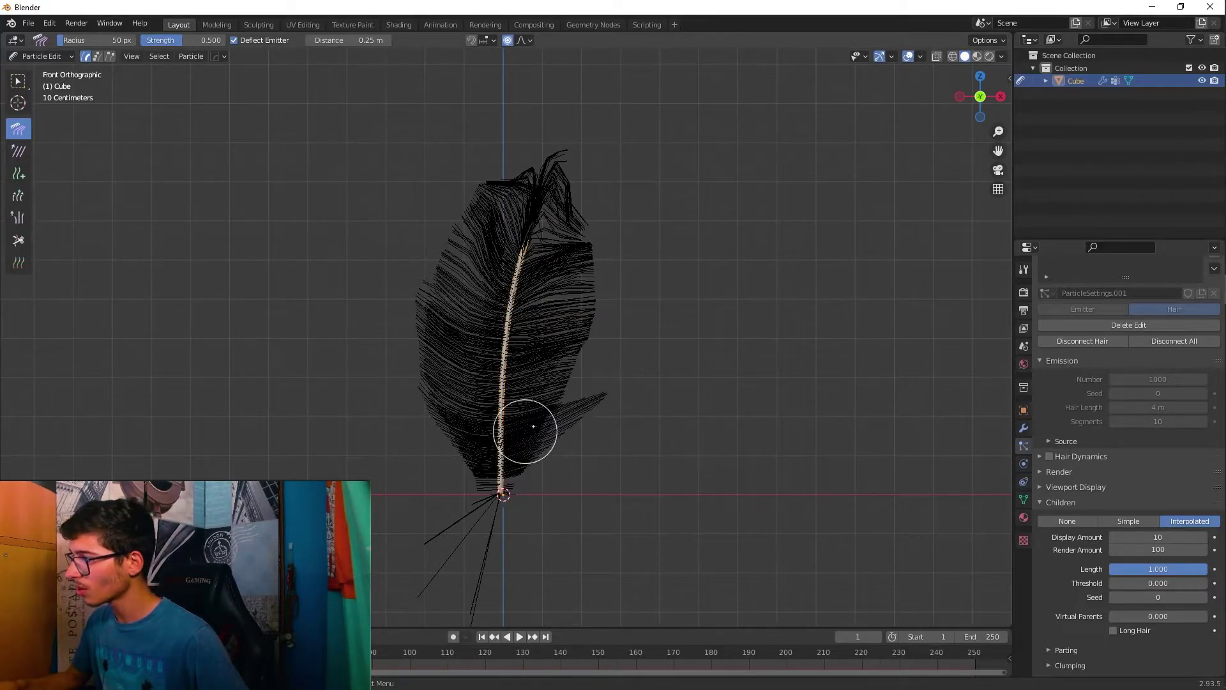
{"action": "mouse_move", "coordinate": [541, 380]}
{"action": "left_mouse_down"}
{"action": "mouse_move", "coordinate": [592, 354]}
{"action": "mouse_move", "coordinate": [614, 285]}
{"action": "mouse_move", "coordinate": [563, 371]}
{"action": "mouse_move", "coordinate": [599, 254]}
{"action": "mouse_move", "coordinate": [592, 238]}
{"action": "mouse_move", "coordinate": [569, 272]}
{"action": "mouse_move", "coordinate": [552, 254]}
{"action": "mouse_move", "coordinate": [597, 234]}
{"action": "left_mouse_up"}
{"action": "mouse_move", "coordinate": [493, 245]}
{"action": "left_mouse_down"}
{"action": "mouse_move", "coordinate": [501, 284]}
{"action": "mouse_move", "coordinate": [479, 300]}
{"action": "mouse_move", "coordinate": [488, 256]}
{"action": "mouse_move", "coordinate": [542, 232]}
{"action": "mouse_move", "coordinate": [544, 191]}
{"action": "mouse_move", "coordinate": [523, 205]}
{"action": "mouse_move", "coordinate": [552, 291]}
{"action": "mouse_move", "coordinate": [567, 278]}
{"action": "mouse_move", "coordinate": [539, 329]}
{"action": "mouse_move", "coordinate": [553, 352]}
{"action": "mouse_move", "coordinate": [548, 437]}
{"action": "left_mouse_up"}
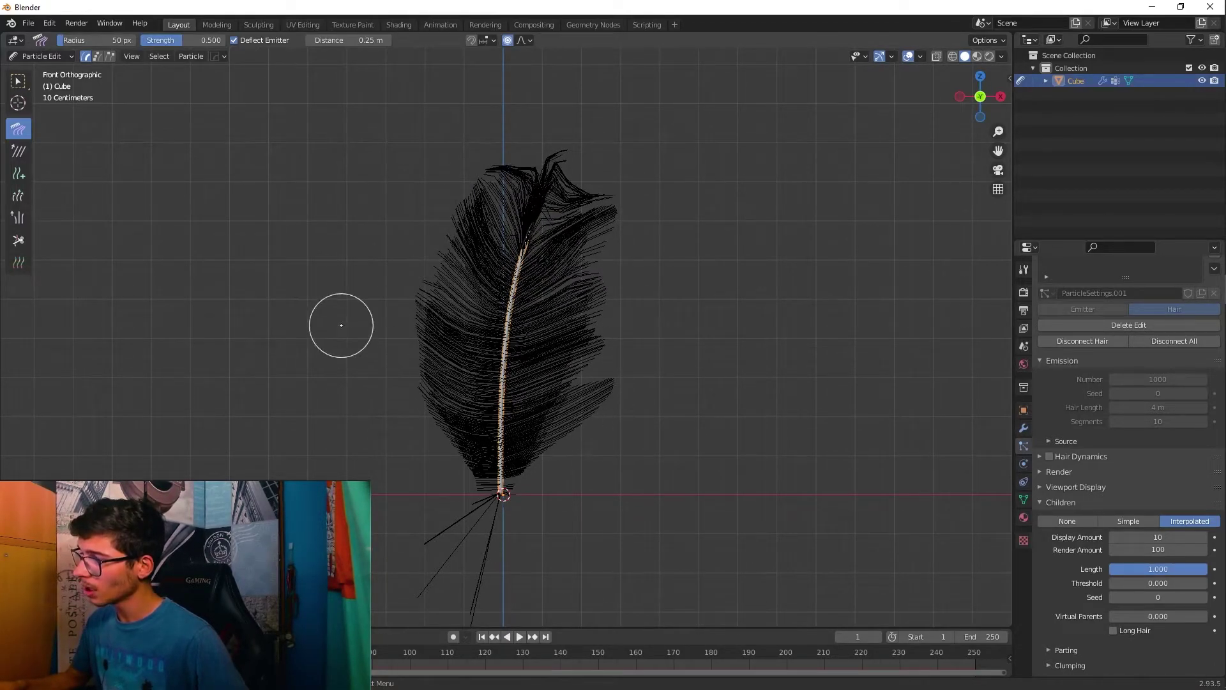
{"action": "left_click", "coordinate": [18, 240]}
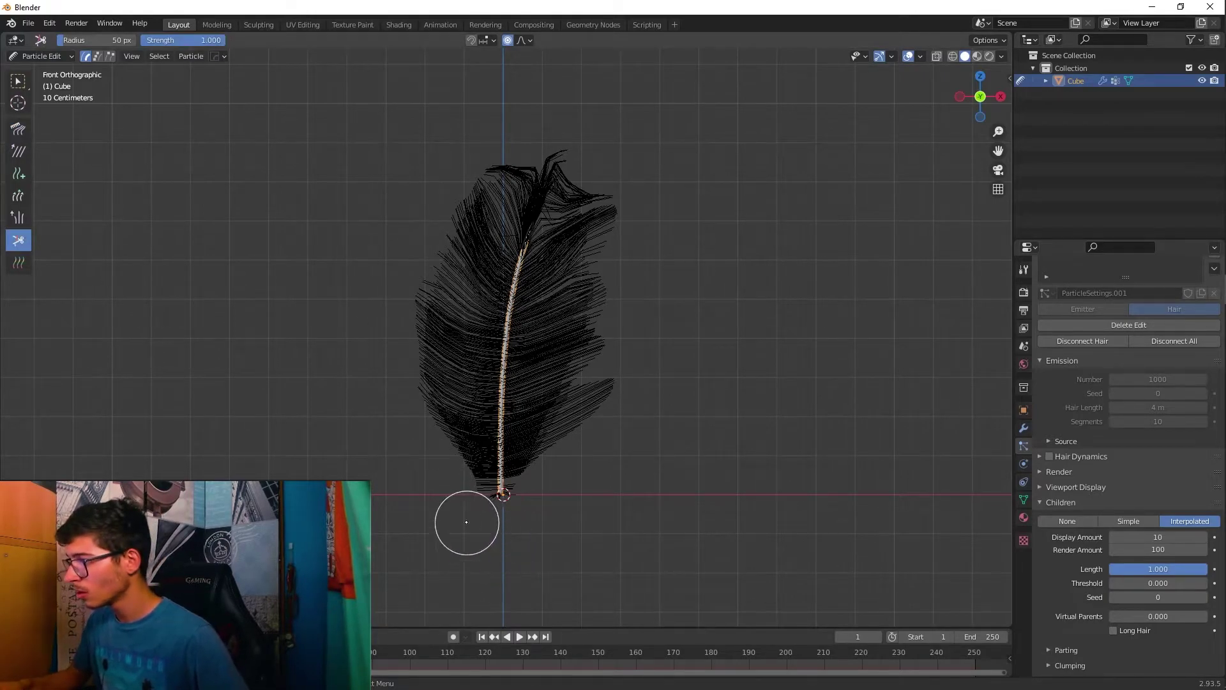
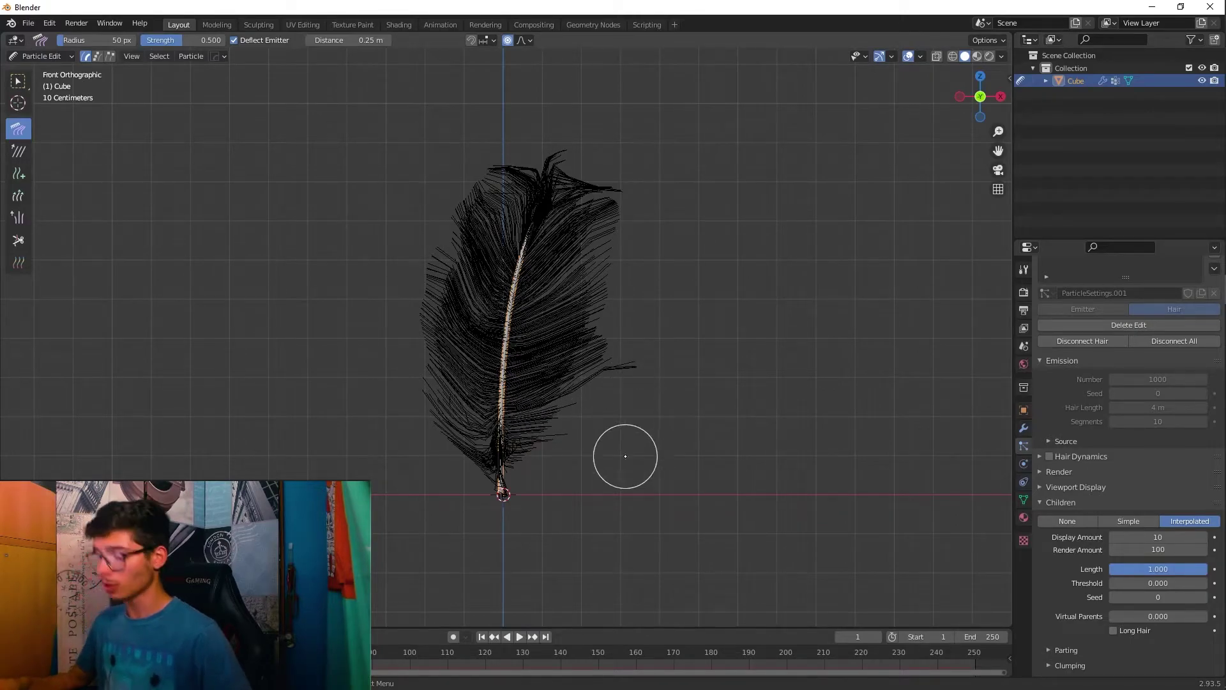
Step: From the right view, comb the +Y side hairs flat against the shaft and trim the splayed hairs at the tip
{"action": "key", "text": "KP_3"}
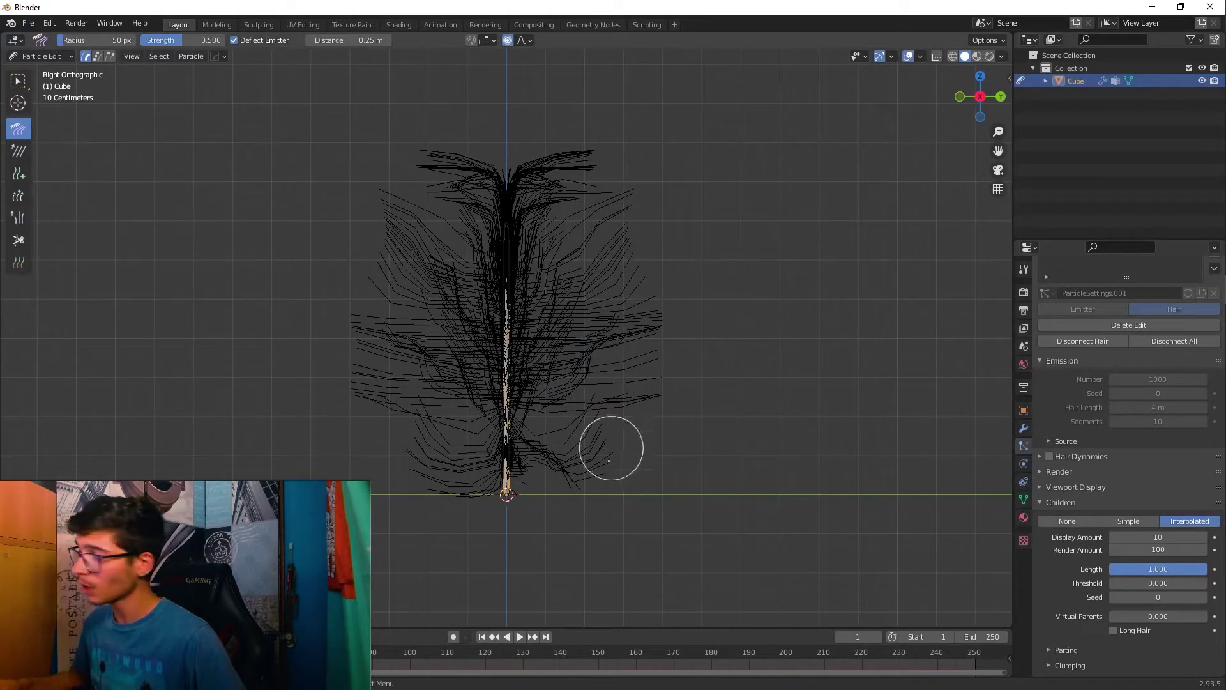
{"action": "mouse_move", "coordinate": [656, 410]}
{"action": "left_mouse_down"}
{"action": "mouse_move", "coordinate": [617, 234]}
{"action": "mouse_move", "coordinate": [525, 238]}
{"action": "mouse_move", "coordinate": [588, 356]}
{"action": "mouse_move", "coordinate": [545, 288]}
{"action": "mouse_move", "coordinate": [529, 195]}
{"action": "mouse_move", "coordinate": [536, 355]}
{"action": "mouse_move", "coordinate": [547, 211]}
{"action": "mouse_move", "coordinate": [570, 436]}
{"action": "mouse_move", "coordinate": [565, 412]}
{"action": "mouse_move", "coordinate": [545, 438]}
{"action": "mouse_move", "coordinate": [569, 202]}
{"action": "mouse_move", "coordinate": [529, 141]}
{"action": "mouse_move", "coordinate": [536, 176]}
{"action": "mouse_move", "coordinate": [436, 300]}
{"action": "mouse_move", "coordinate": [455, 210]}
{"action": "mouse_move", "coordinate": [456, 238]}
{"action": "mouse_move", "coordinate": [532, 106]}
{"action": "mouse_move", "coordinate": [545, 164]}
{"action": "left_mouse_up"}
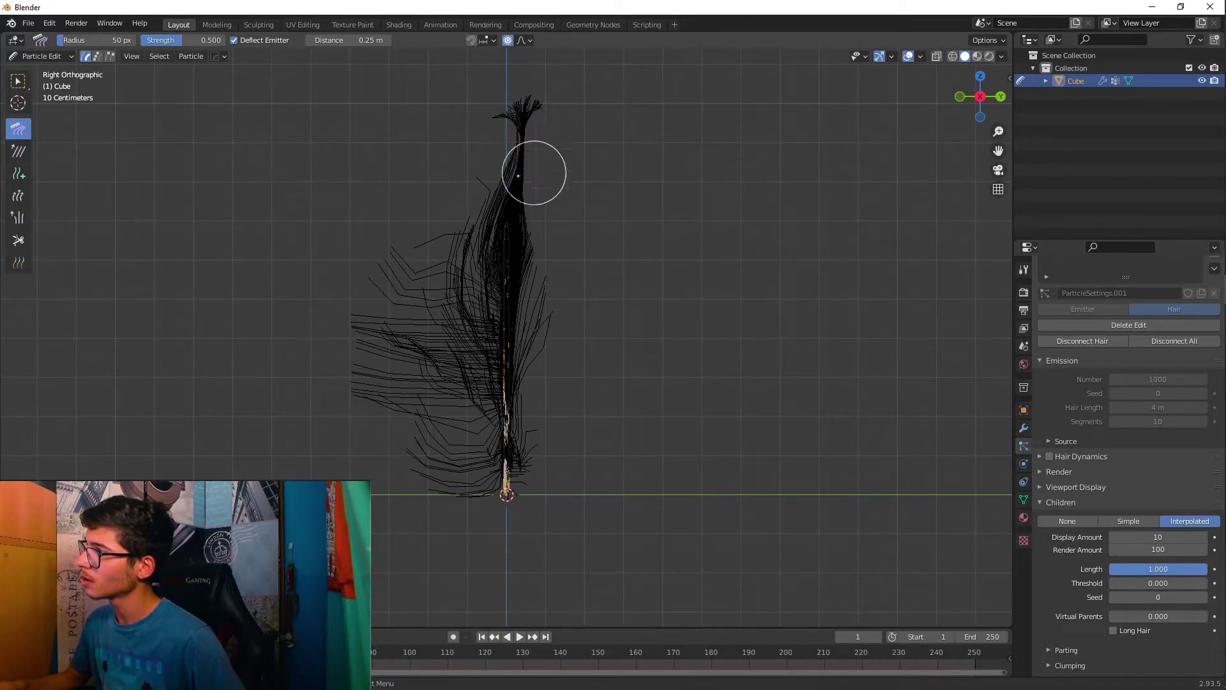
{"action": "left_click", "coordinate": [18, 241]}
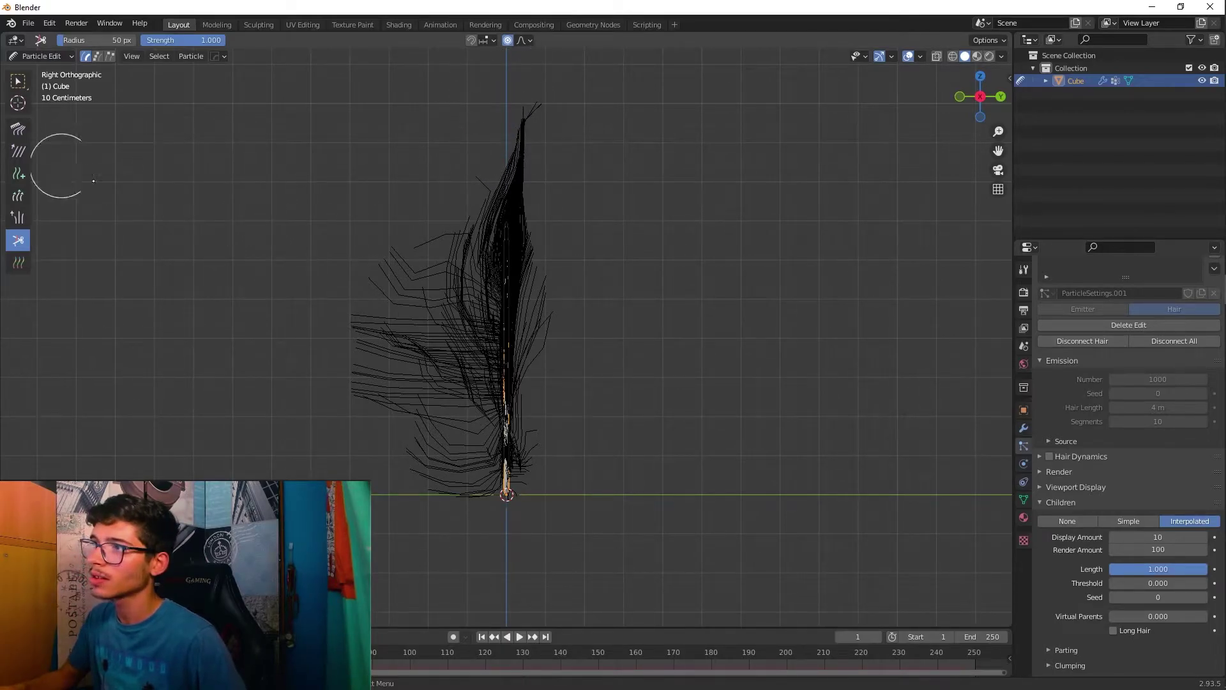
Step: Comb the -Y side hairs in against the shaft from the right view and smooth the +Y side upward to flatten the feather
{"action": "key", "text": "shift+space"}
{"action": "key", "text": "c"}
{"action": "mouse_move", "coordinate": [433, 433]}
{"action": "left_mouse_down"}
{"action": "mouse_move", "coordinate": [433, 249]}
{"action": "mouse_move", "coordinate": [482, 490]}
{"action": "mouse_move", "coordinate": [498, 424]}
{"action": "mouse_move", "coordinate": [562, 435]}
{"action": "mouse_move", "coordinate": [542, 421]}
{"action": "mouse_move", "coordinate": [522, 342]}
{"action": "mouse_move", "coordinate": [407, 324]}
{"action": "left_mouse_up"}
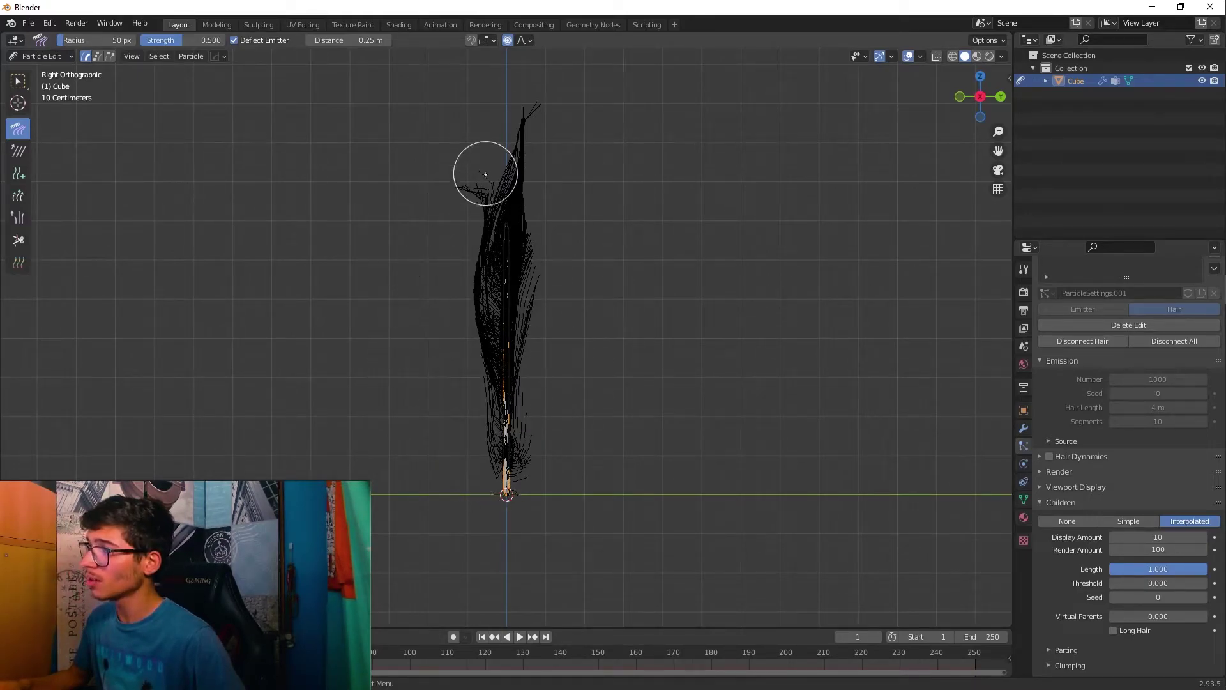
{"action": "mouse_move", "coordinate": [441, 250]}
{"action": "left_mouse_down"}
{"action": "mouse_move", "coordinate": [490, 151]}
{"action": "mouse_move", "coordinate": [473, 159]}
{"action": "mouse_move", "coordinate": [467, 208]}
{"action": "left_mouse_up"}
{"action": "mouse_move", "coordinate": [517, 430]}
{"action": "left_mouse_down"}
{"action": "mouse_move", "coordinate": [540, 346]}
{"action": "mouse_move", "coordinate": [542, 268]}
{"action": "mouse_move", "coordinate": [556, 404]}
{"action": "mouse_move", "coordinate": [538, 360]}
{"action": "mouse_move", "coordinate": [480, 453]}
{"action": "mouse_move", "coordinate": [452, 414]}
{"action": "mouse_move", "coordinate": [479, 345]}
{"action": "mouse_move", "coordinate": [470, 427]}
{"action": "mouse_move", "coordinate": [471, 409]}
{"action": "mouse_move", "coordinate": [458, 416]}
{"action": "mouse_move", "coordinate": [456, 405]}
{"action": "mouse_move", "coordinate": [468, 463]}
{"action": "mouse_move", "coordinate": [489, 460]}
{"action": "mouse_move", "coordinate": [465, 427]}
{"action": "mouse_move", "coordinate": [534, 460]}
{"action": "mouse_move", "coordinate": [545, 387]}
{"action": "mouse_move", "coordinate": [545, 410]}
{"action": "mouse_move", "coordinate": [556, 383]}
{"action": "mouse_move", "coordinate": [573, 468]}
{"action": "mouse_move", "coordinate": [627, 454]}
{"action": "mouse_move", "coordinate": [605, 476]}
{"action": "mouse_move", "coordinate": [603, 366]}
{"action": "mouse_move", "coordinate": [577, 324]}
{"action": "mouse_move", "coordinate": [566, 387]}
{"action": "mouse_move", "coordinate": [573, 375]}
{"action": "mouse_move", "coordinate": [535, 389]}
{"action": "mouse_move", "coordinate": [566, 384]}
{"action": "mouse_move", "coordinate": [590, 360]}
{"action": "mouse_move", "coordinate": [571, 290]}
{"action": "mouse_move", "coordinate": [564, 263]}
{"action": "left_mouse_up"}
Step: From the front view, comb the hairs on both sides of the shaft into shape, return to Object Mode and select the feather
{"action": "key", "text": "KP_1"}
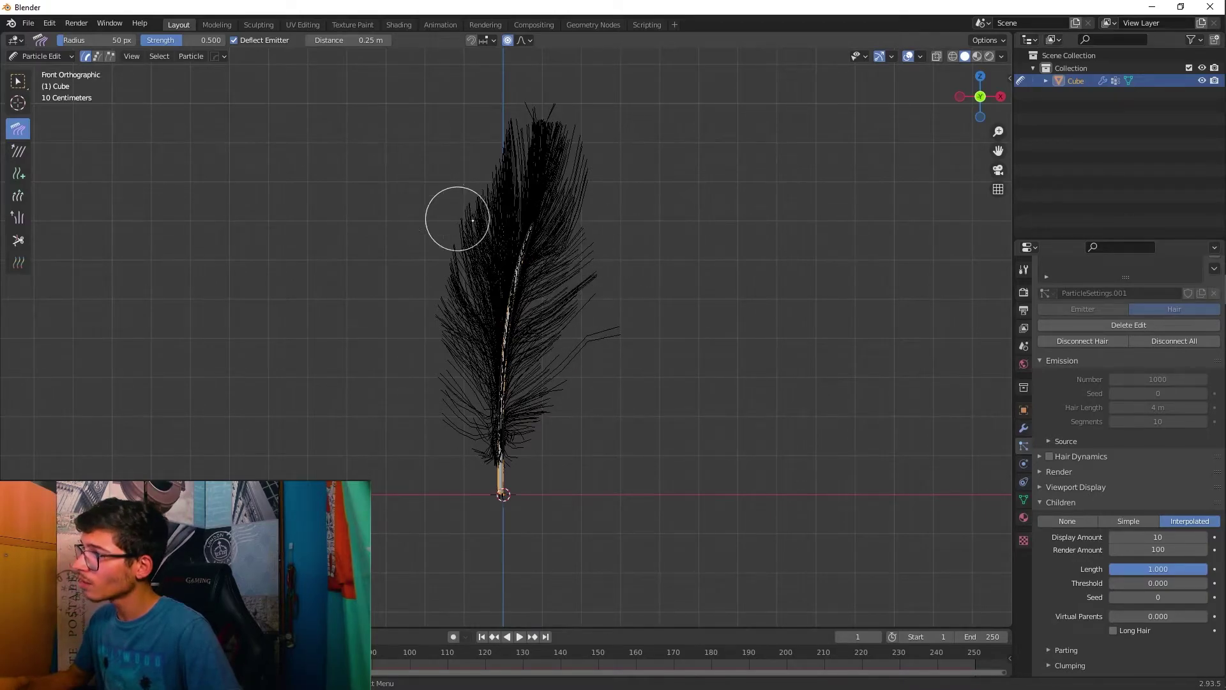
{"action": "mouse_move", "coordinate": [528, 404]}
{"action": "left_mouse_down"}
{"action": "mouse_move", "coordinate": [615, 352]}
{"action": "mouse_move", "coordinate": [552, 375]}
{"action": "mouse_move", "coordinate": [622, 274]}
{"action": "mouse_move", "coordinate": [595, 242]}
{"action": "mouse_move", "coordinate": [489, 242]}
{"action": "mouse_move", "coordinate": [448, 263]}
{"action": "left_mouse_up"}
{"action": "key", "text": "Tab"}
{"action": "middle_click_drag", "start_coordinate": [424, 301], "coordinate": [531, 458]}
{"action": "scroll", "coordinate": [547, 419], "scroll_direction": "down", "scroll_amount": 2}
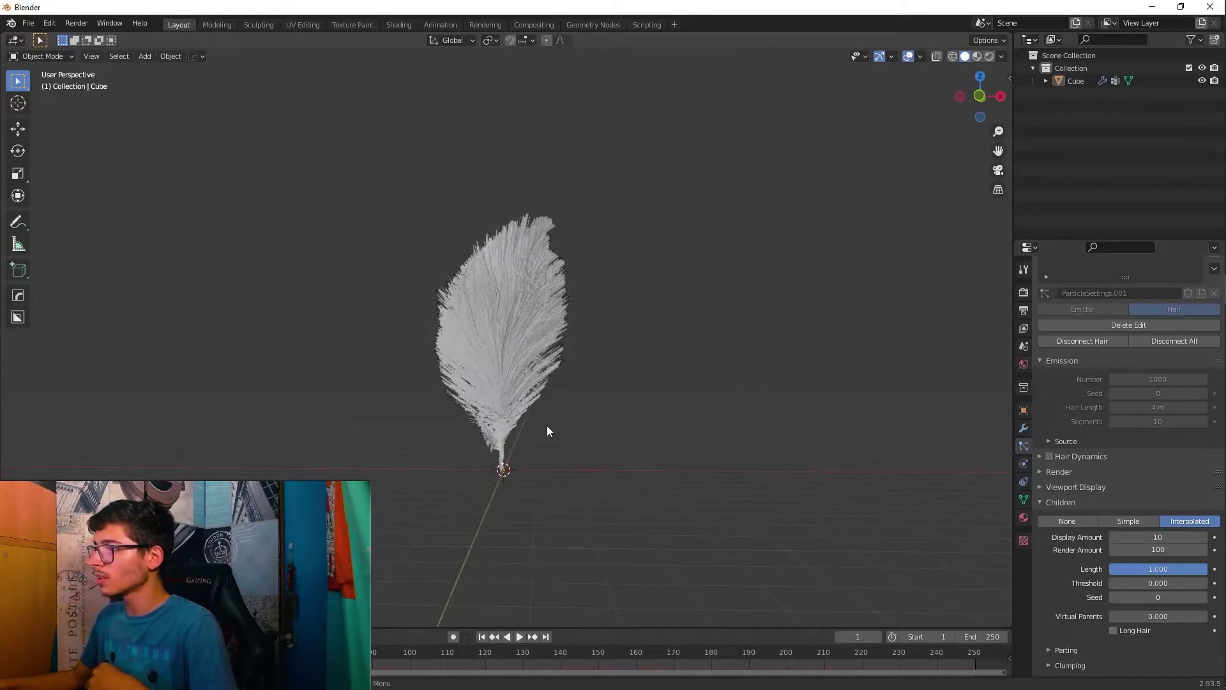
{"action": "scroll", "coordinate": [547, 426], "scroll_direction": "down", "scroll_amount": 2}
{"action": "left_click", "coordinate": [505, 429]}
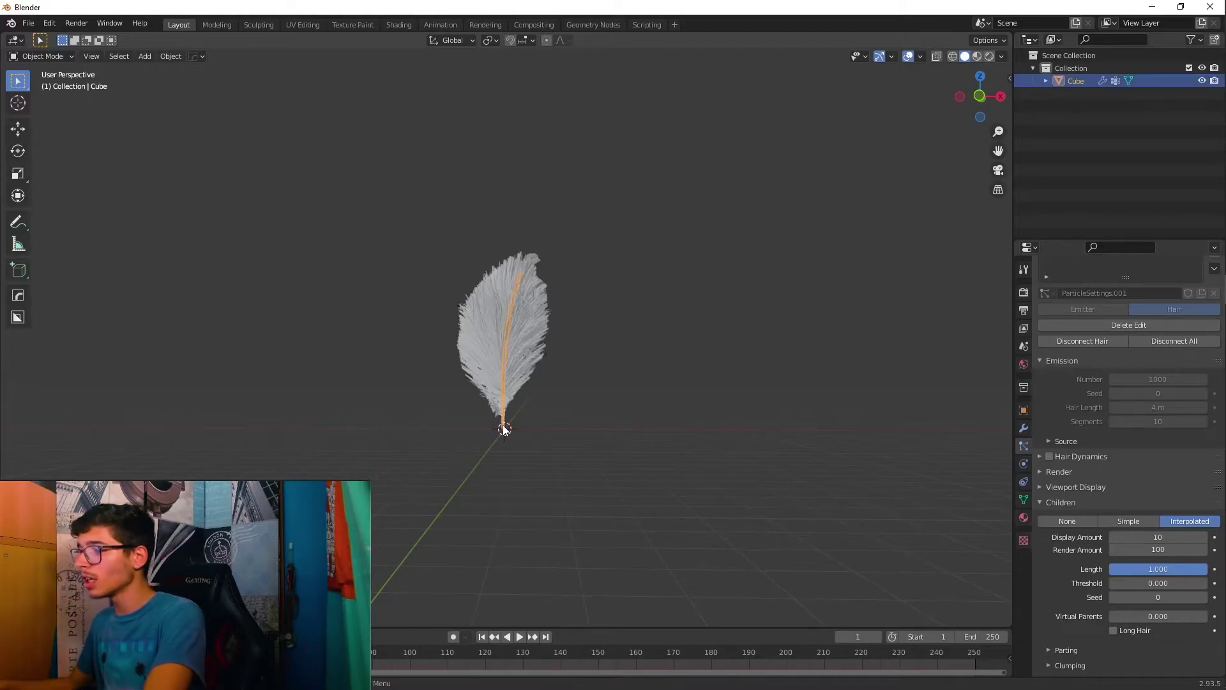
Step: Unwrap the whole feather shaft mesh in the UV Editing workspace with Smart UV Project, keeping the 66° angle limit
{"action": "right_click", "coordinate": [504, 429]}
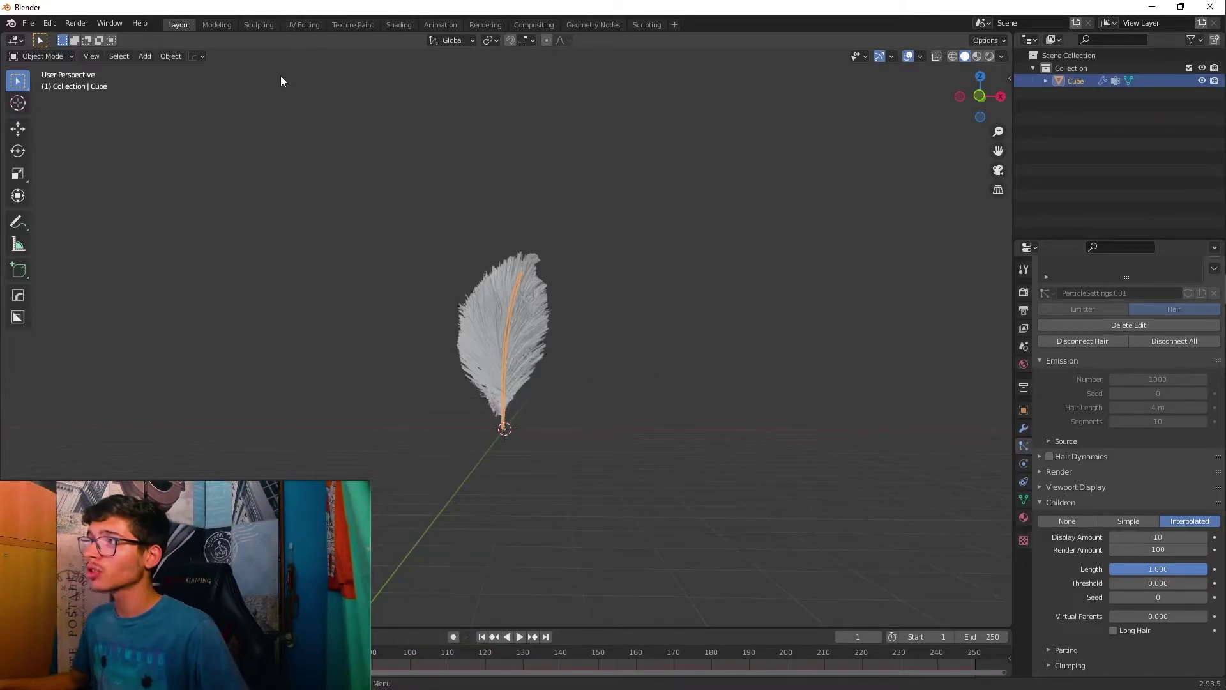
{"action": "left_click", "coordinate": [295, 25]}
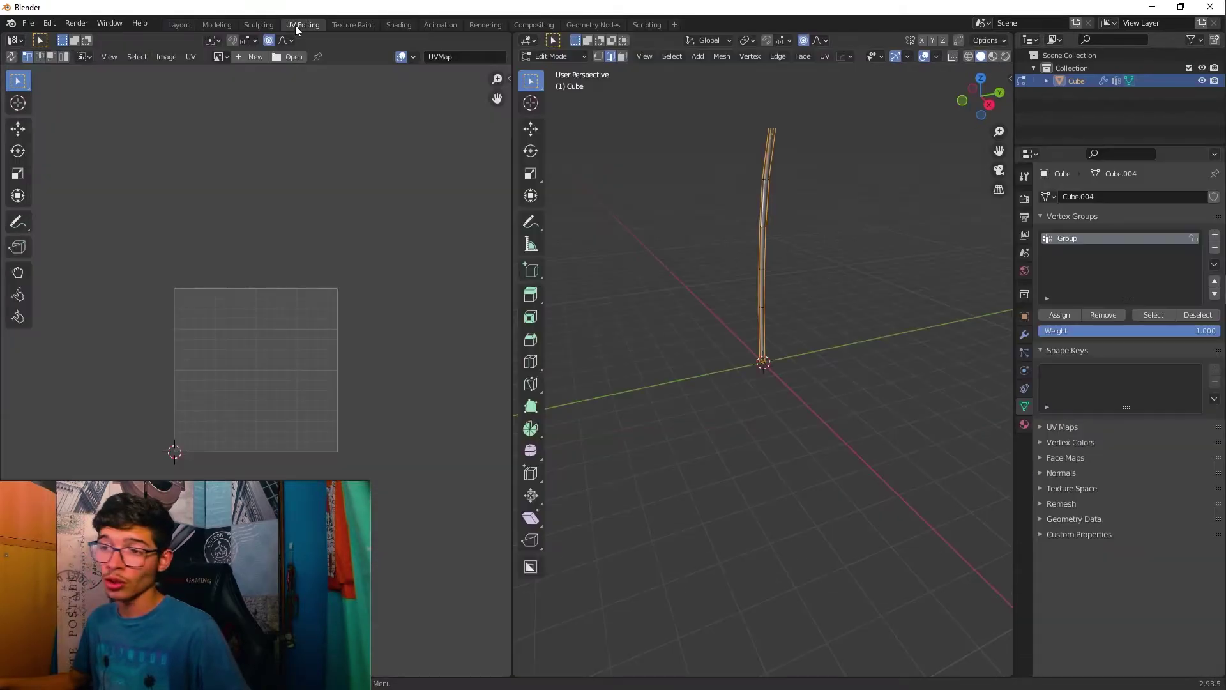
{"action": "middle_click_drag", "start_coordinate": [762, 335], "coordinate": [724, 379]}
{"action": "key", "text": "a"}
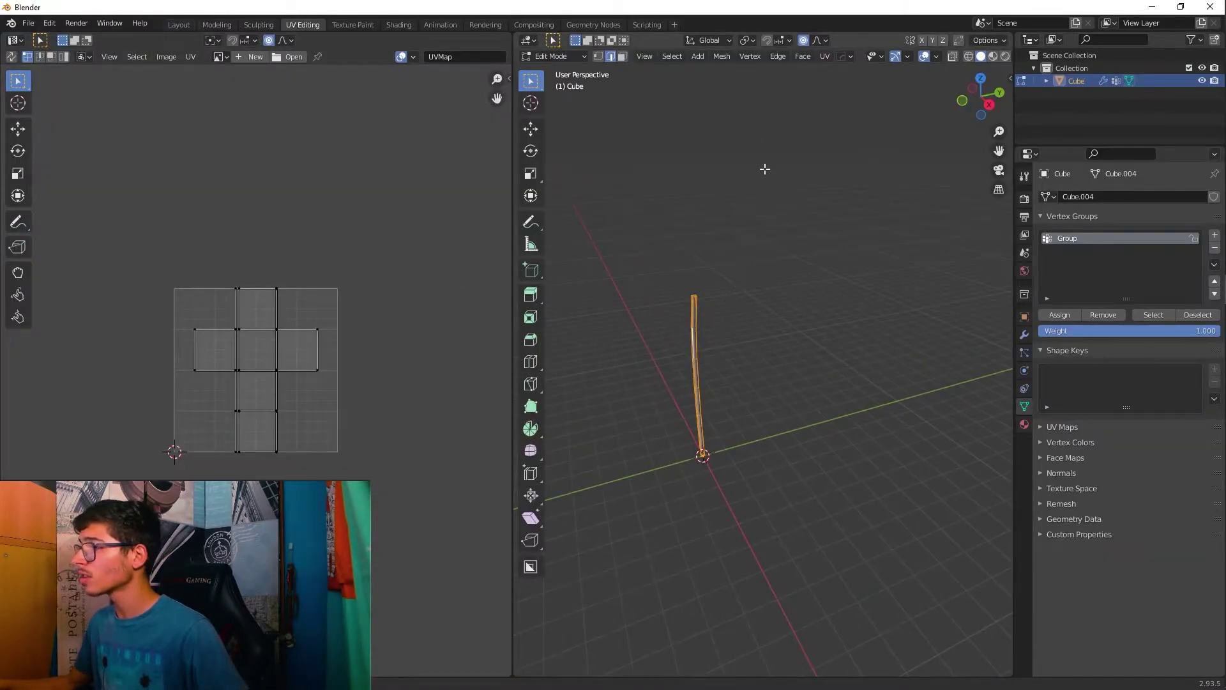
{"action": "left_click", "coordinate": [825, 56]}
{"action": "left_click", "coordinate": [856, 84]}
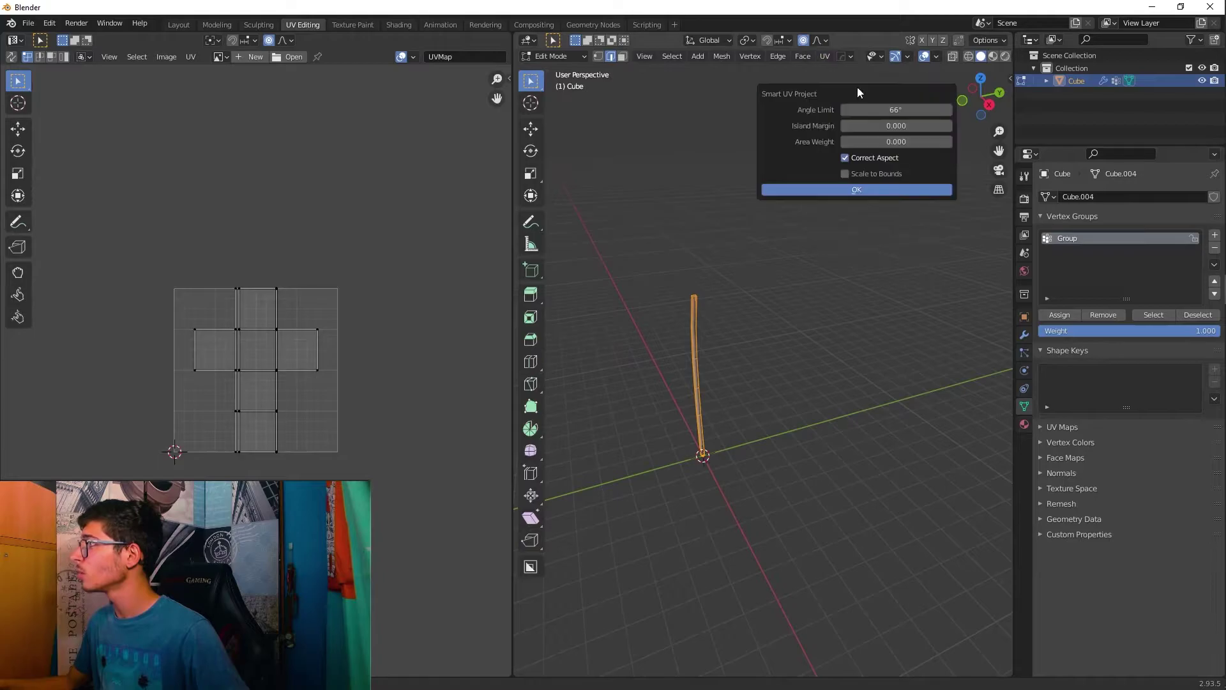
{"action": "left_click", "coordinate": [856, 190]}
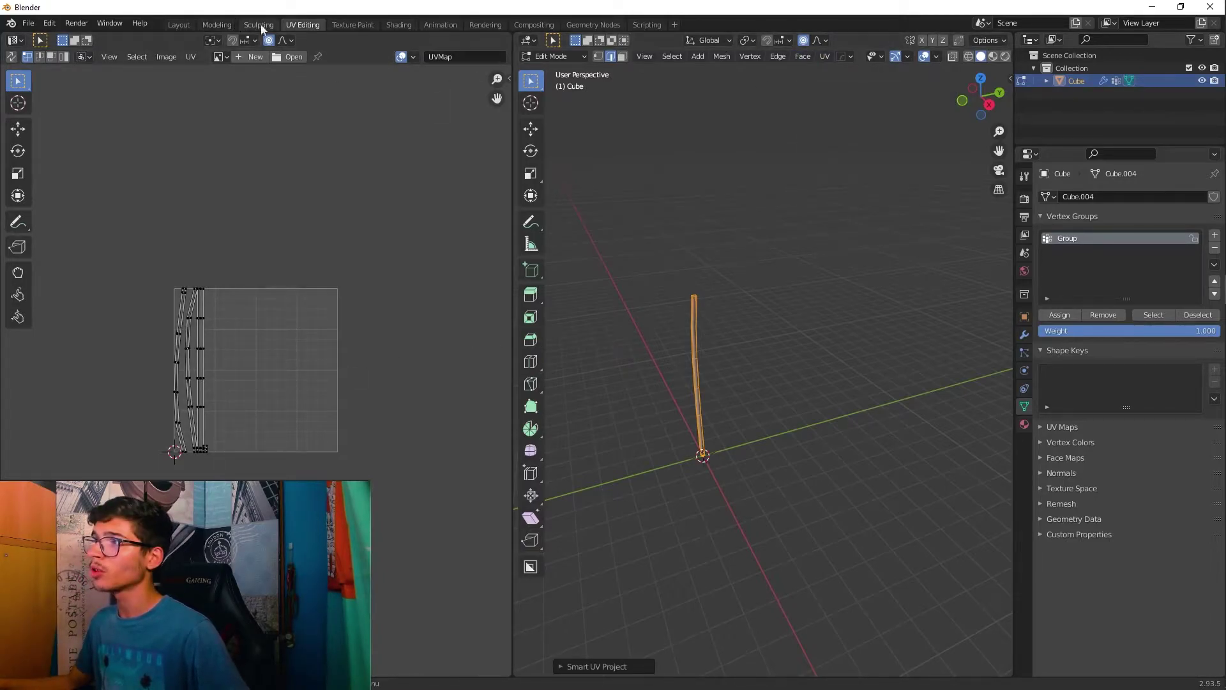
{"action": "scroll", "coordinate": [222, 356], "scroll_direction": "up", "scroll_amount": 1}
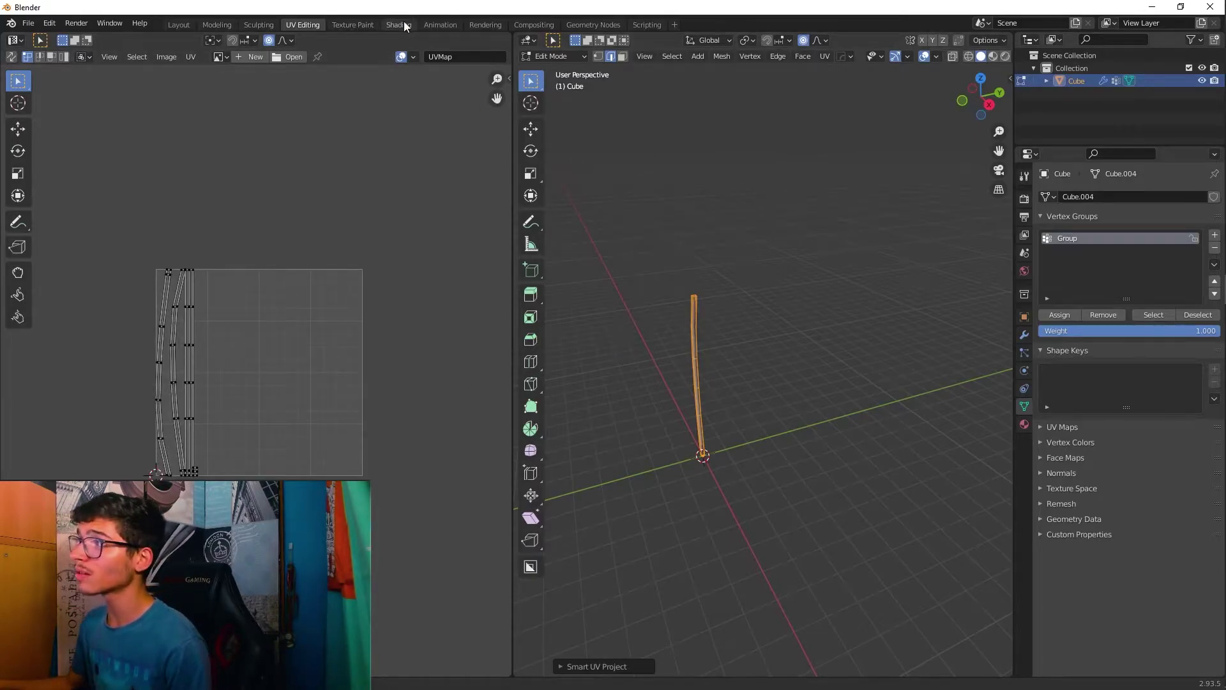
Step: Switch to the Texture Paint workspace, hide the hair particle system in the viewport, and view the bare shaft from the front
{"action": "left_click", "coordinate": [364, 24]}
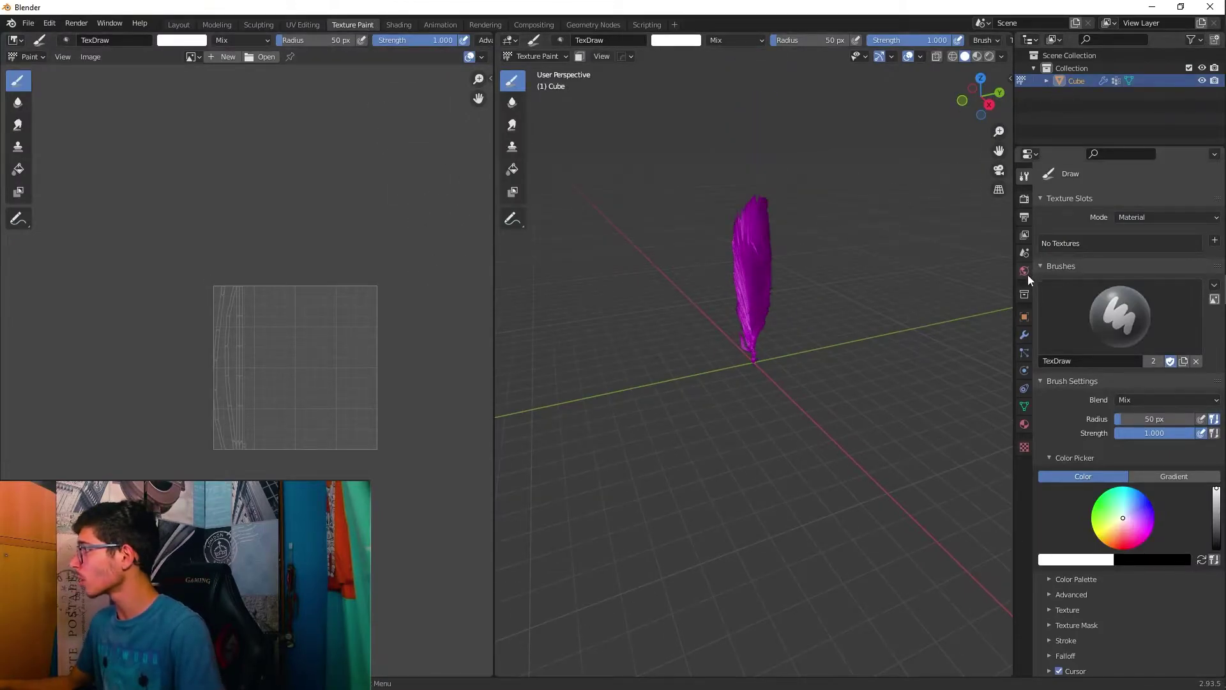
{"action": "left_click", "coordinate": [1024, 353]}
{"action": "middle_click_drag", "start_coordinate": [772, 297], "coordinate": [800, 319]}
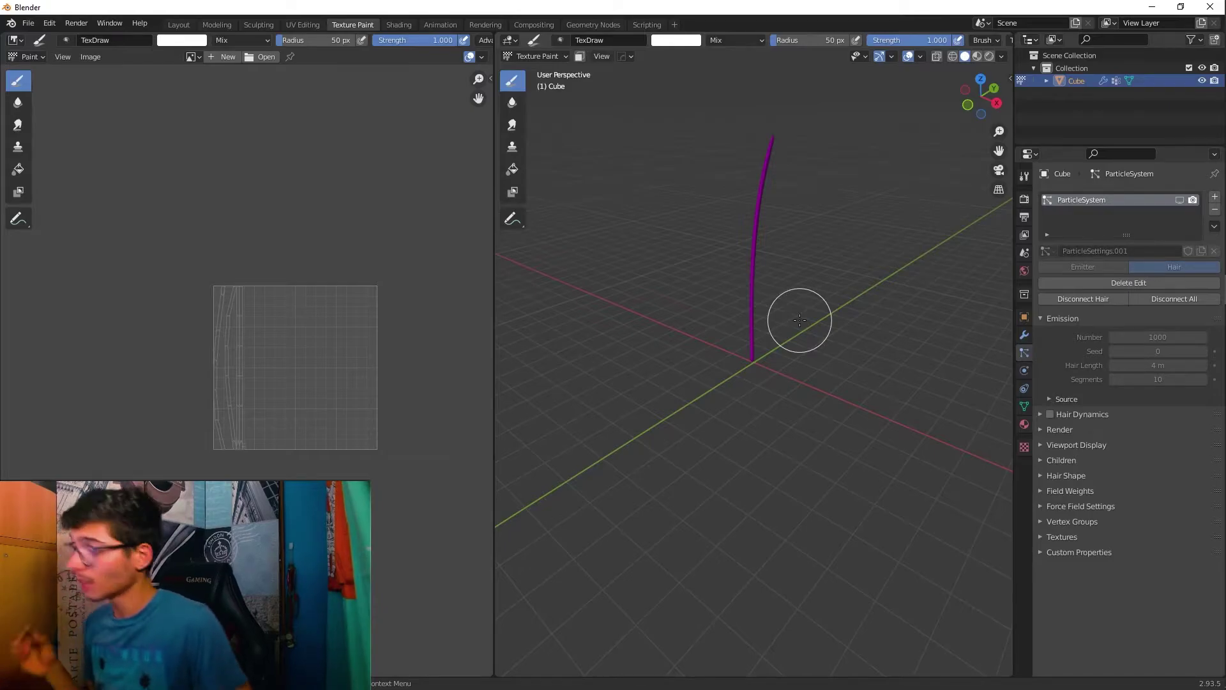
{"action": "key", "text": "KP_1"}
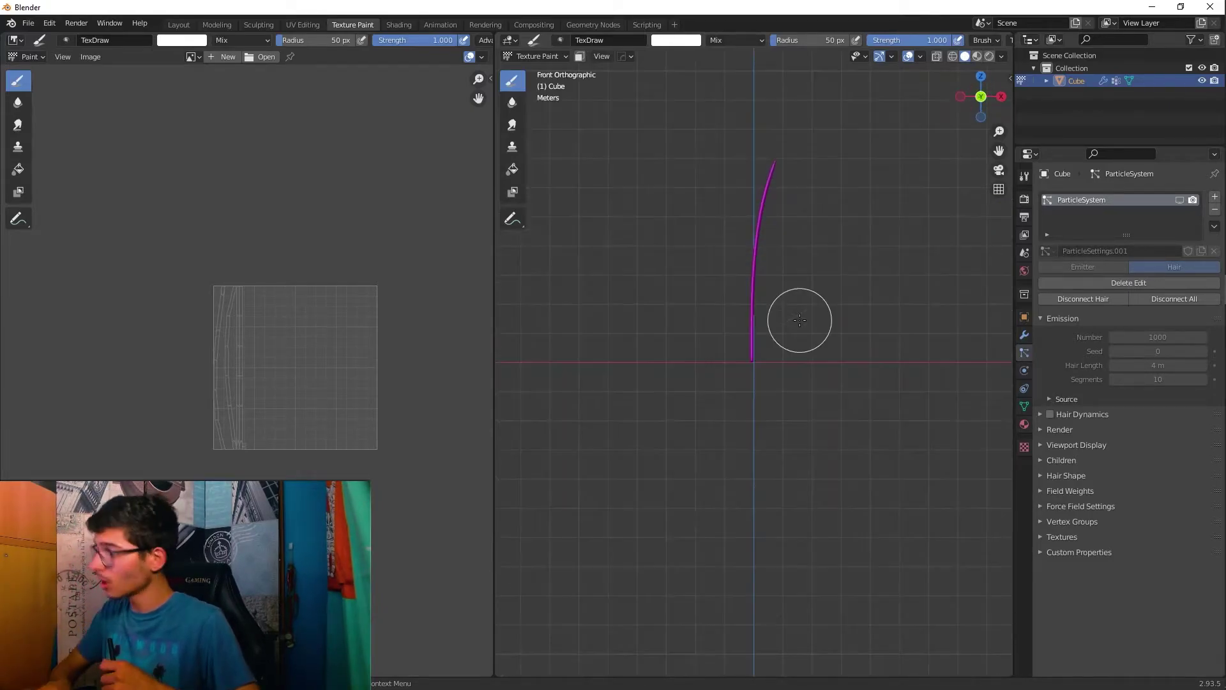
{"action": "scroll", "coordinate": [790, 325], "scroll_direction": "up", "scroll_amount": 3}
{"action": "scroll", "coordinate": [781, 292], "scroll_direction": "down", "scroll_amount": 3}
{"action": "scroll", "coordinate": [783, 319], "scroll_direction": "up", "scroll_amount": 2}
{"action": "scroll", "coordinate": [784, 319], "scroll_direction": "down", "scroll_amount": 2, "text": "shift"}
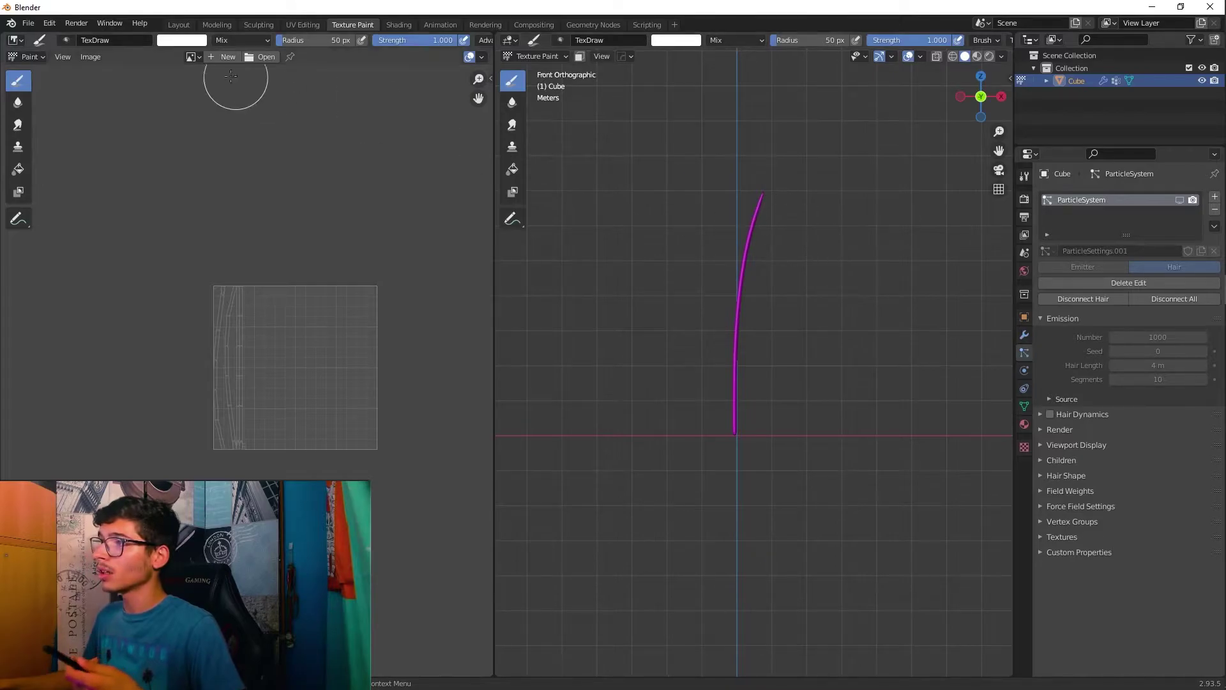
Step: Turn the hair particle system's viewport display back on in the Layout workspace and return to the Texture Paint workspace
{"action": "left_click", "coordinate": [195, 27]}
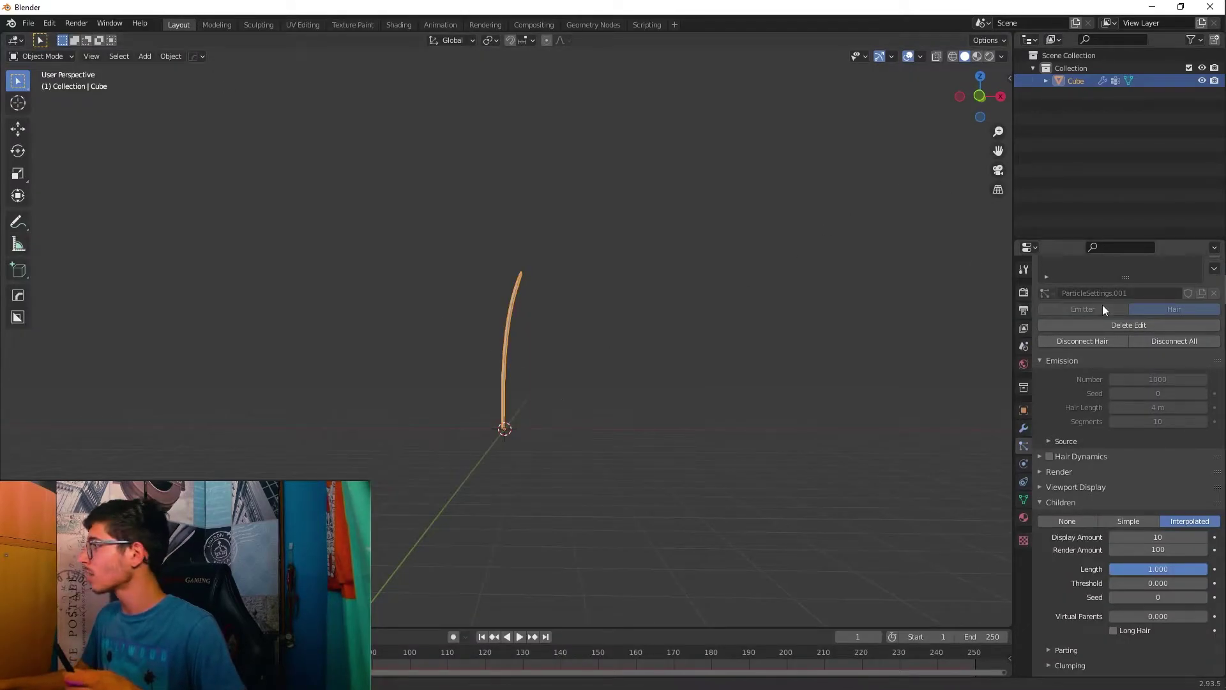
{"action": "scroll", "coordinate": [1152, 321], "scroll_direction": "up", "scroll_amount": 2}
{"action": "left_click", "coordinate": [1179, 294]}
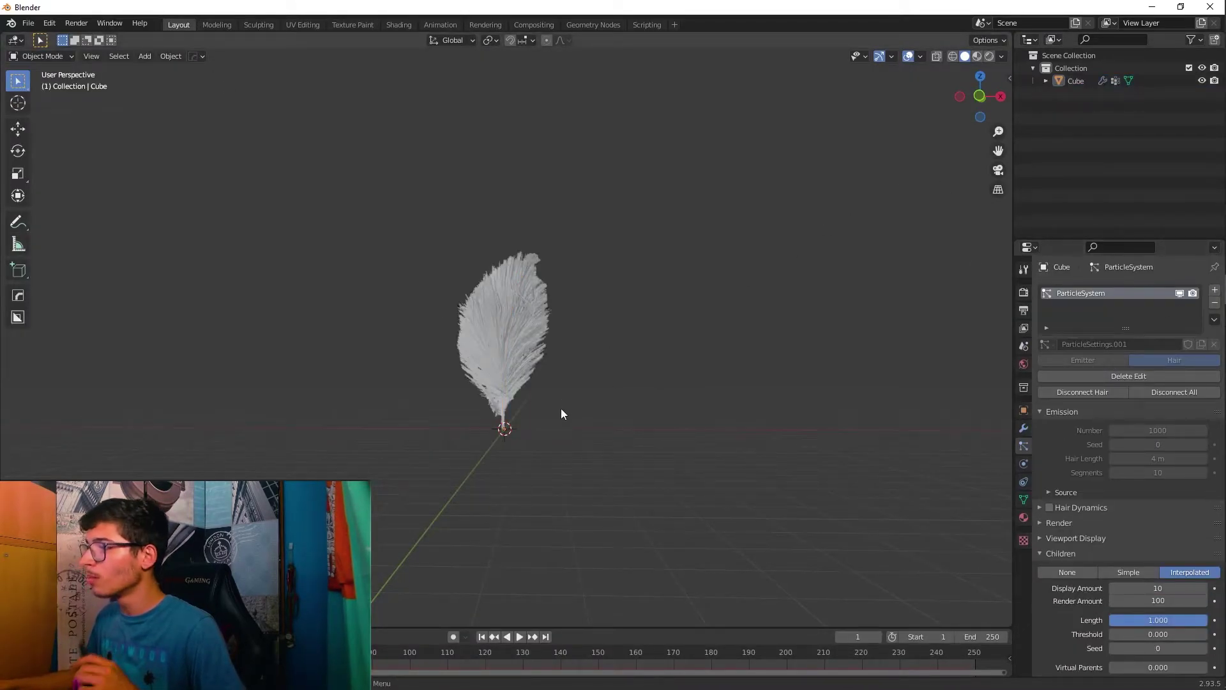
{"action": "left_click", "coordinate": [353, 25]}
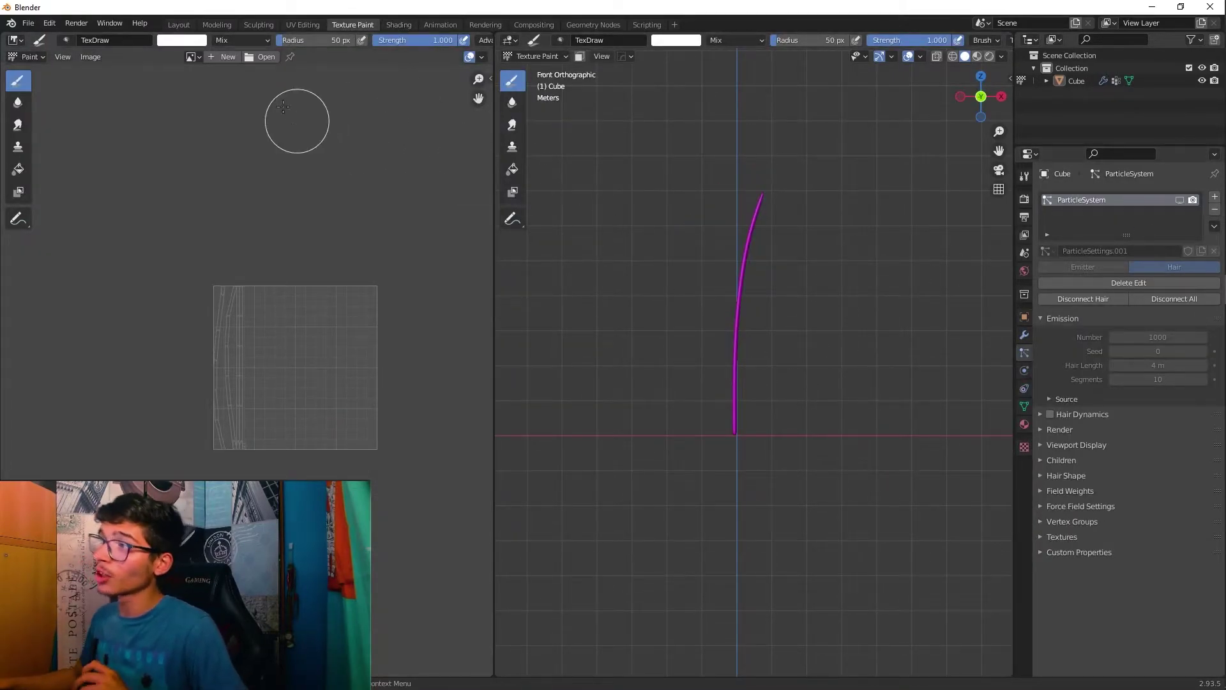
{"action": "left_click", "coordinate": [224, 57]}
{"action": "left_click", "coordinate": [235, 122]}
{"action": "left_click_drag", "start_coordinate": [310, 208], "coordinate": [311, 134]}
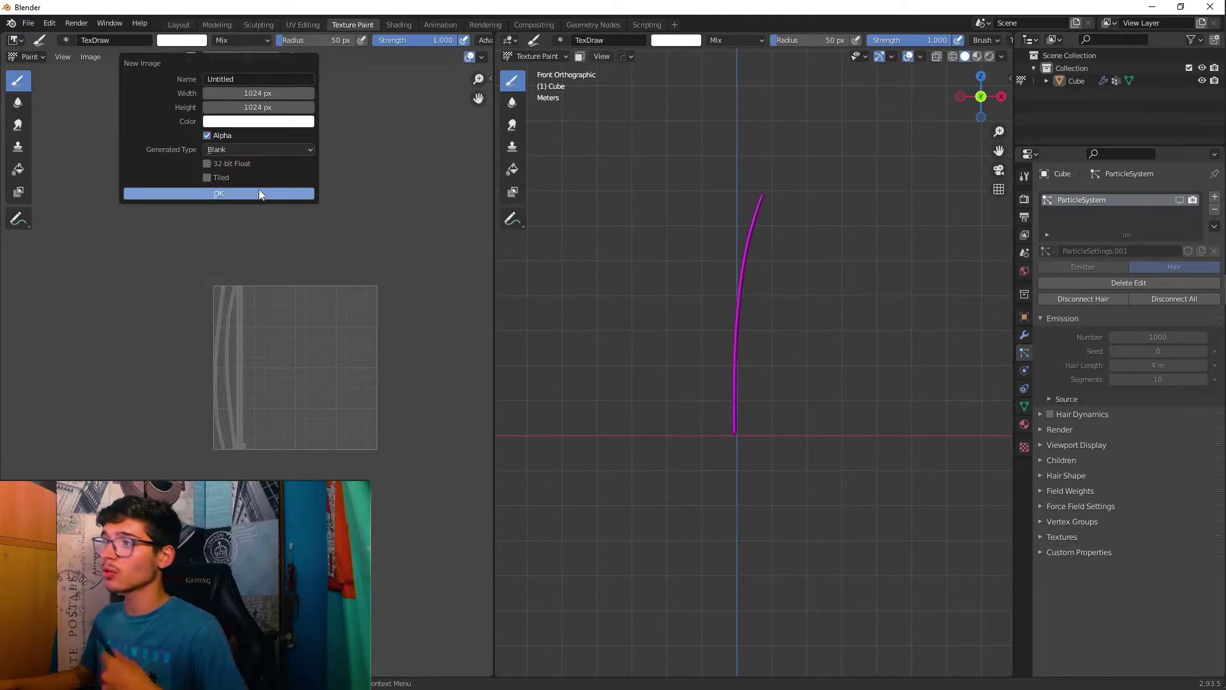
{"action": "left_click", "coordinate": [242, 79]}
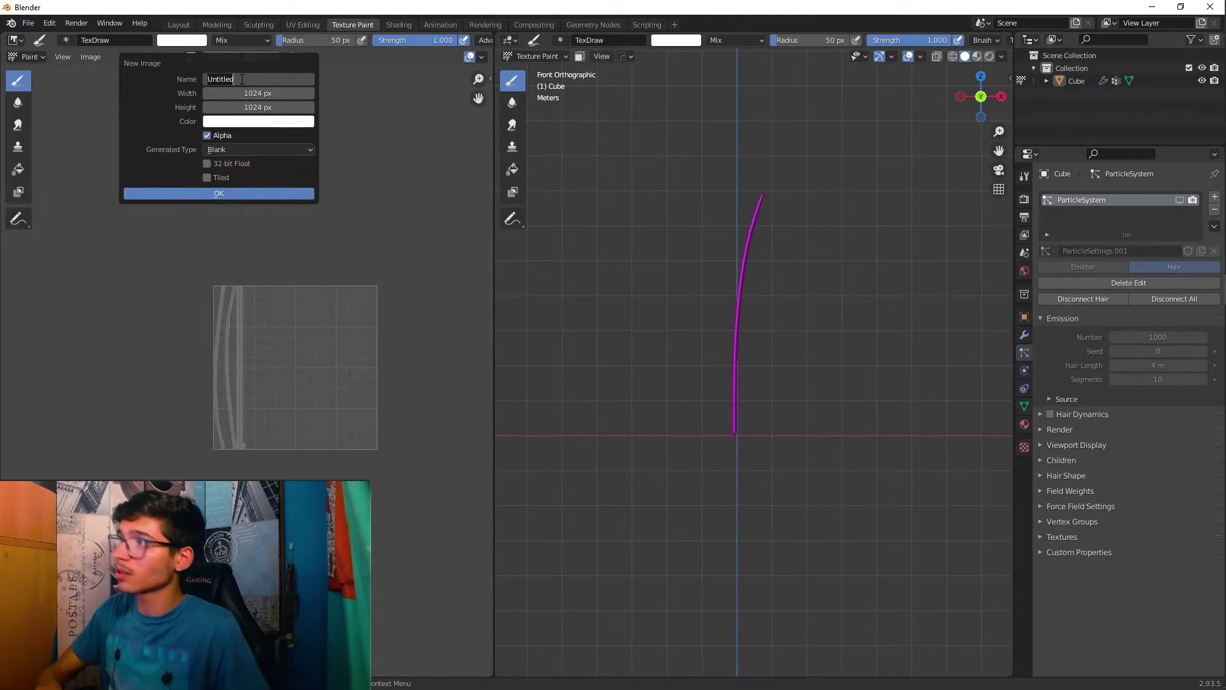
{"action": "key", "text": "Escape"}
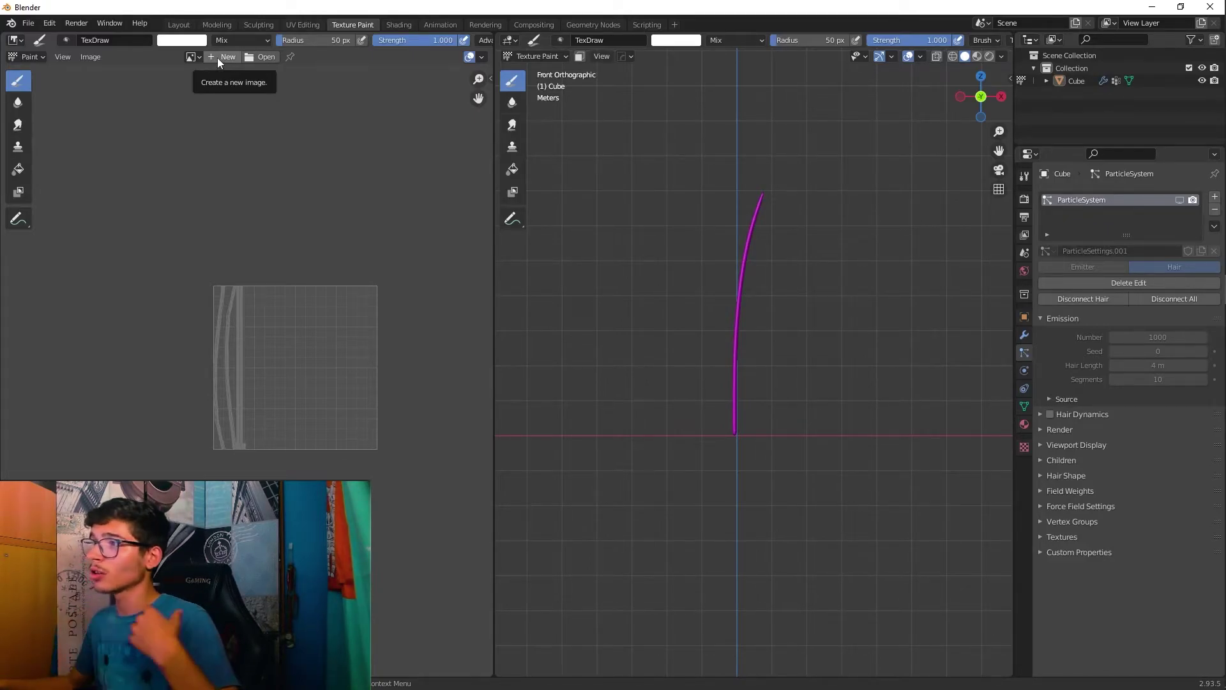
Step: Create a new blank 1024 × 1024 px image named FEATHER with a white fill colour
{"action": "left_click", "coordinate": [218, 57]}
{"action": "key", "text": "BackSpace"}
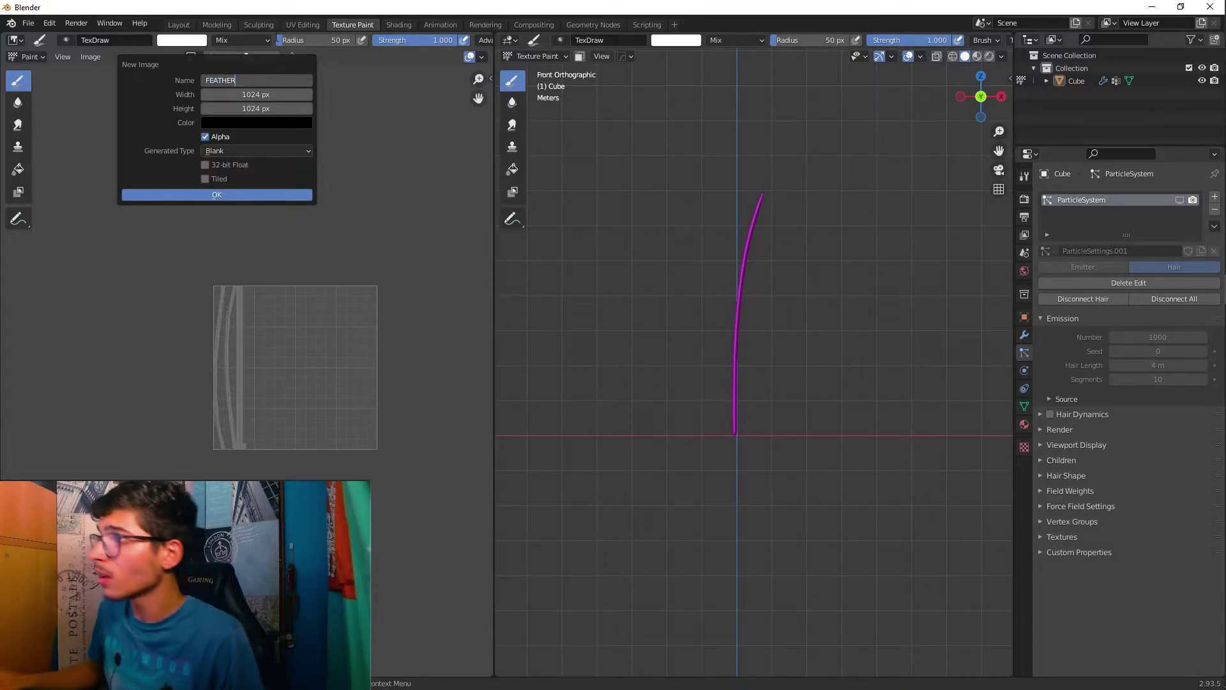
{"action": "left_click", "coordinate": [242, 122]}
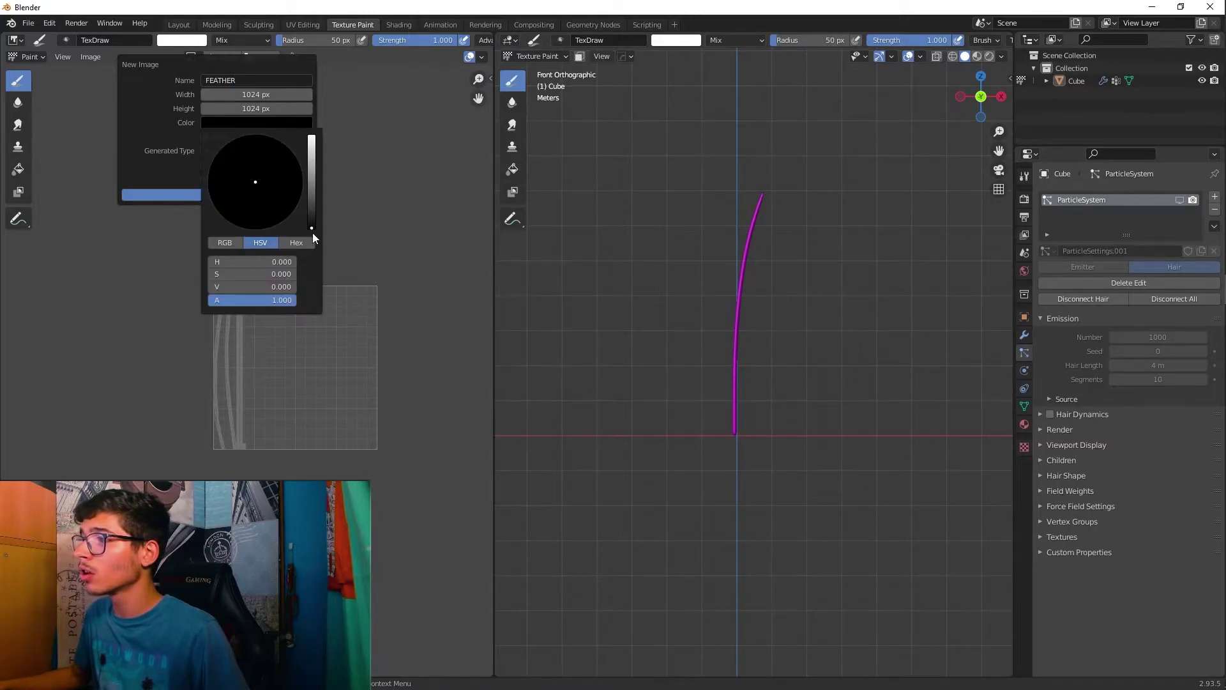
{"action": "left_click_drag", "start_coordinate": [313, 235], "coordinate": [312, 137]}
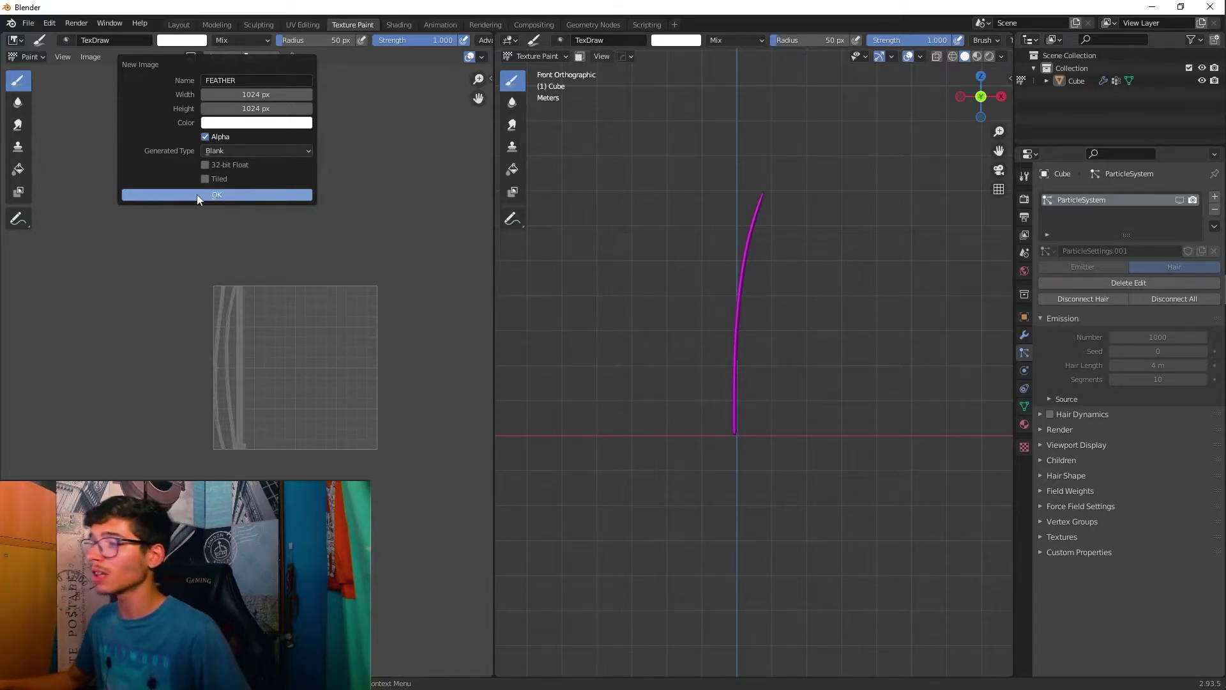
{"action": "left_click", "coordinate": [197, 194]}
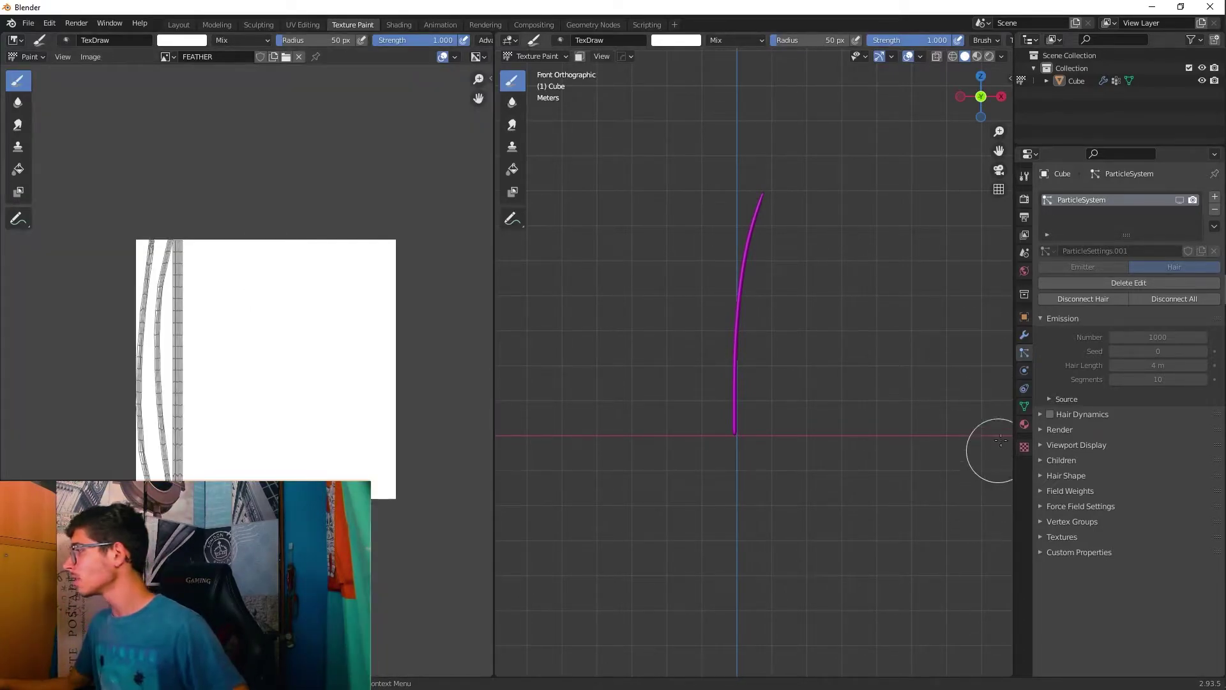
Step: Set the texture slot mode to Single Image and assign the FEATHER image as the shaft's paint texture
{"action": "left_click", "coordinate": [1025, 176]}
{"action": "left_click", "coordinate": [1149, 216]}
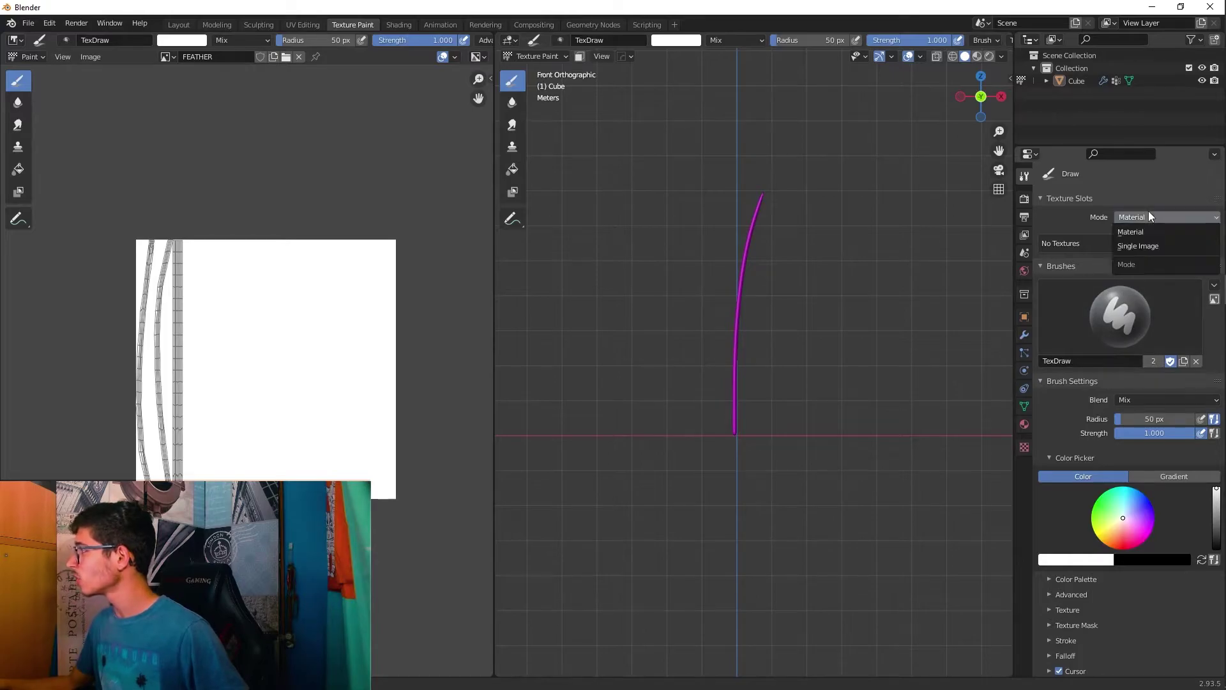
{"action": "left_click", "coordinate": [1140, 248]}
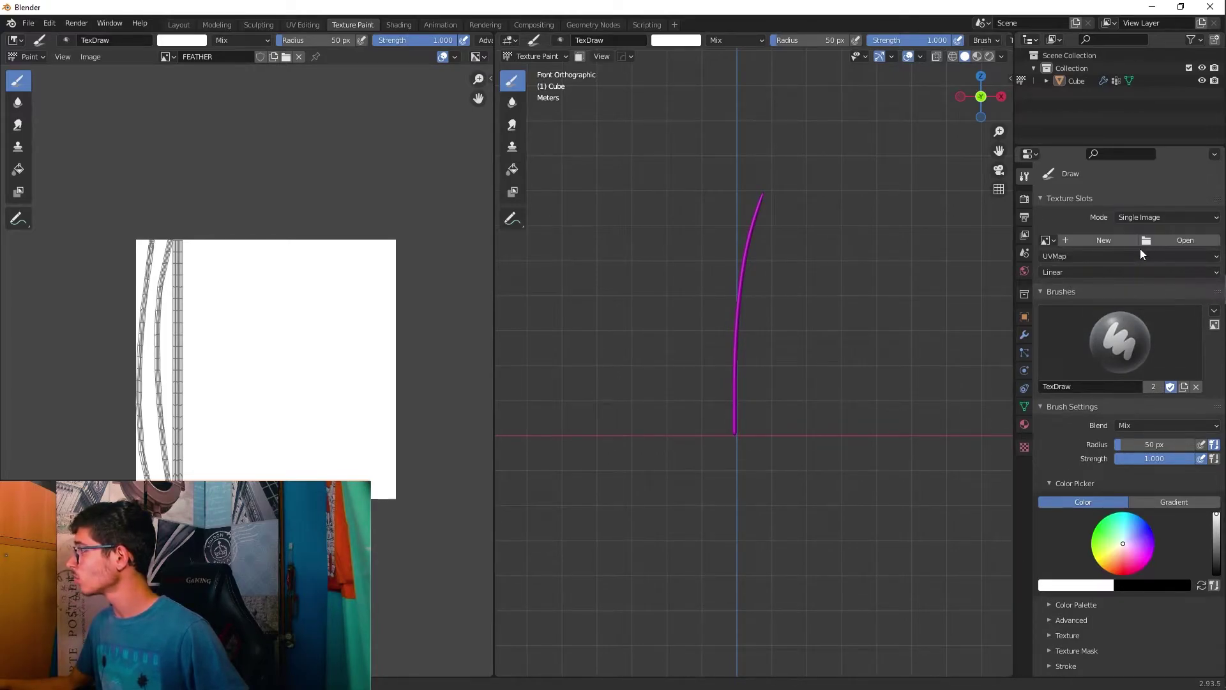
{"action": "left_click", "coordinate": [1048, 240]}
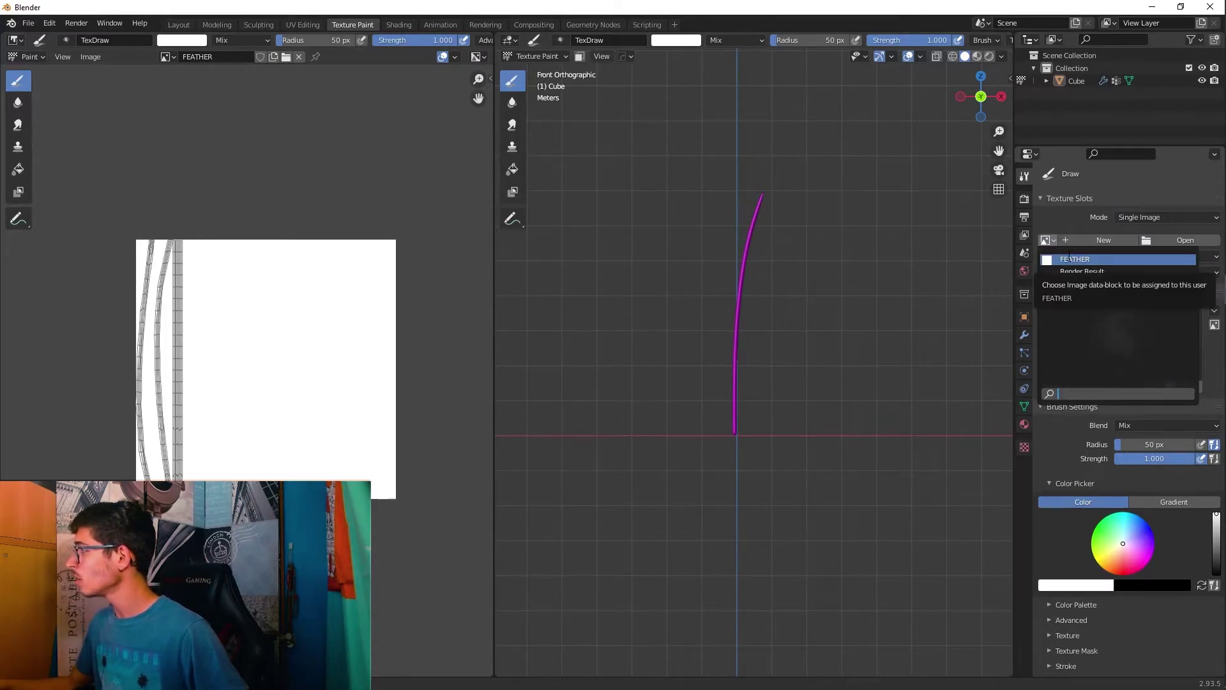
{"action": "left_click", "coordinate": [1072, 258]}
{"action": "scroll", "coordinate": [818, 327], "scroll_direction": "up", "scroll_amount": 3}
{"action": "middle_click_drag", "start_coordinate": [818, 327], "coordinate": [752, 391], "text": "shift"}
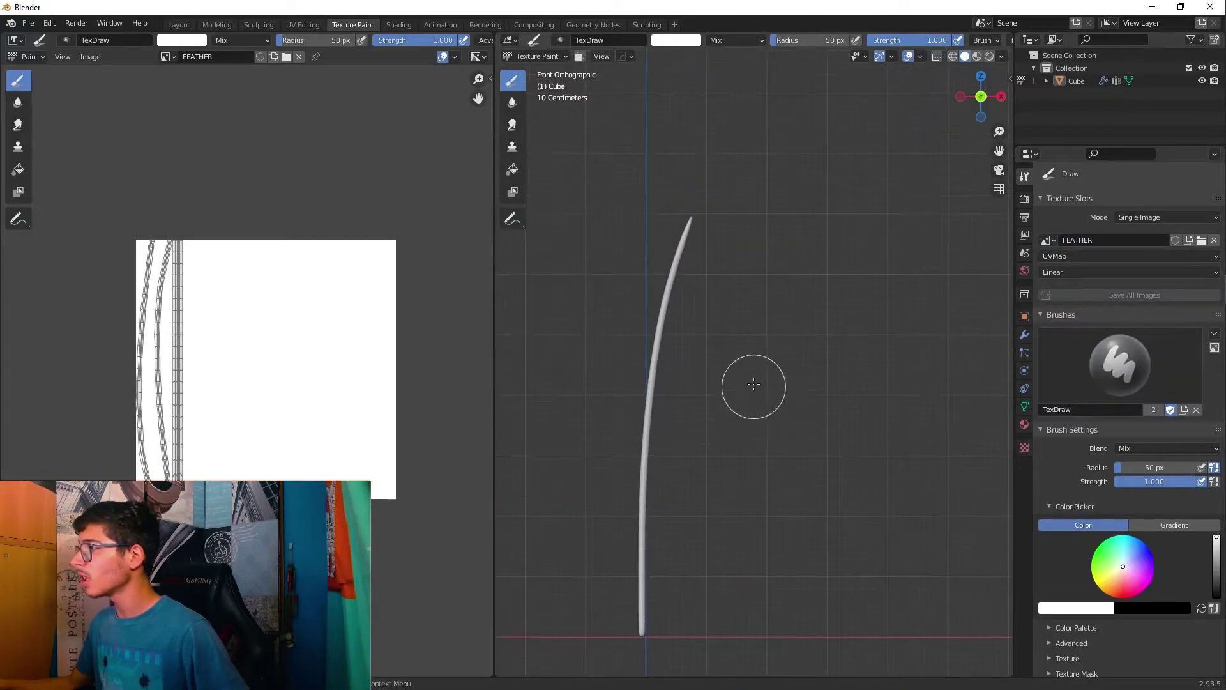
{"action": "scroll", "coordinate": [831, 377], "scroll_direction": "down", "scroll_amount": 2}
Step: Set the brush colour to bright red and paint the upper part of the shaft from the front view
{"action": "left_click", "coordinate": [1078, 610]}
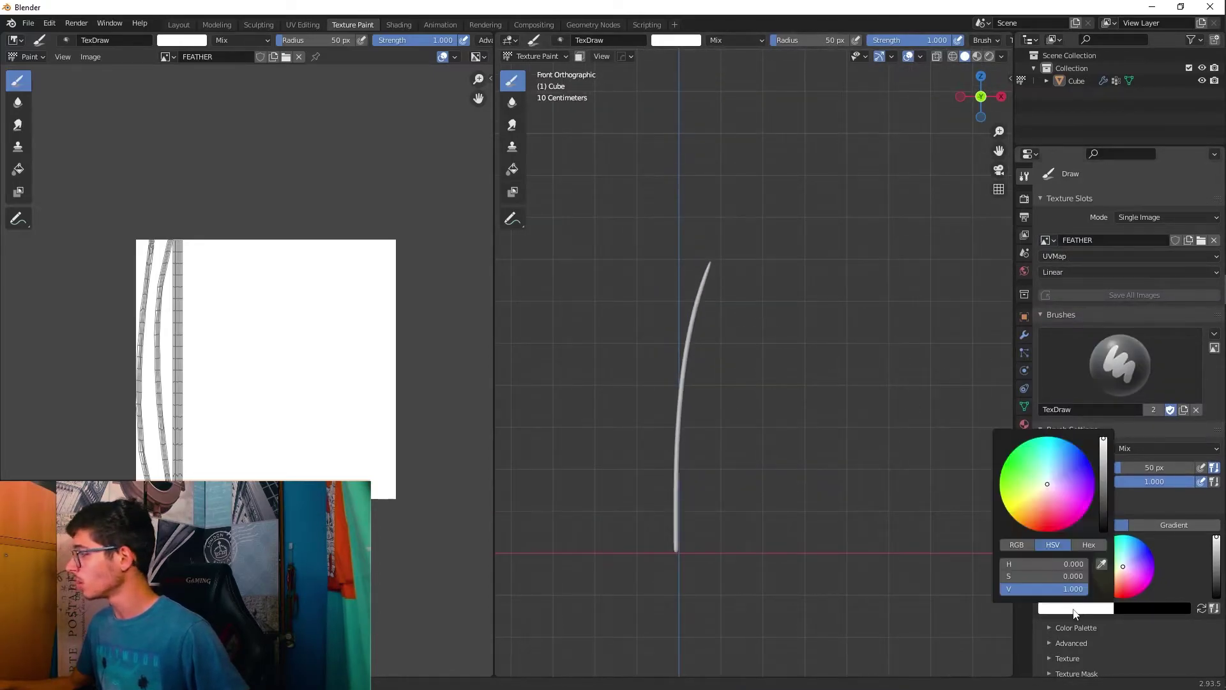
{"action": "scroll", "coordinate": [1075, 562], "scroll_direction": "down", "scroll_amount": 3}
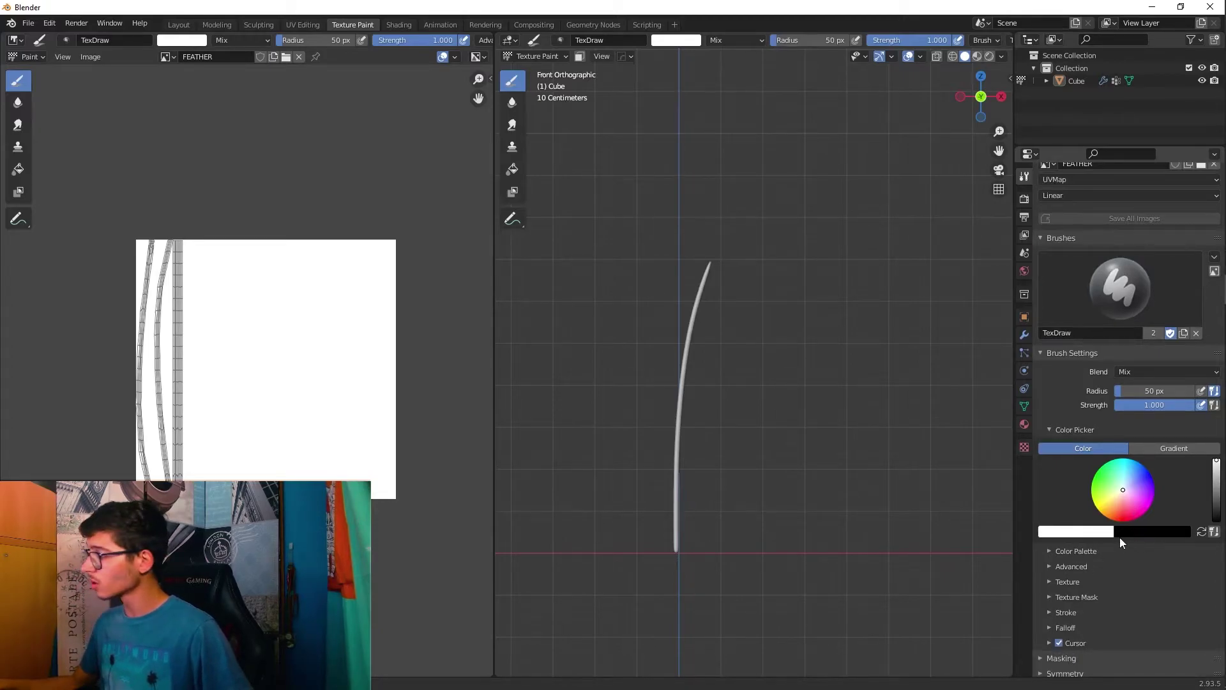
{"action": "left_click", "coordinate": [1078, 532]}
{"action": "left_click_drag", "start_coordinate": [1048, 407], "coordinate": [1041, 452]}
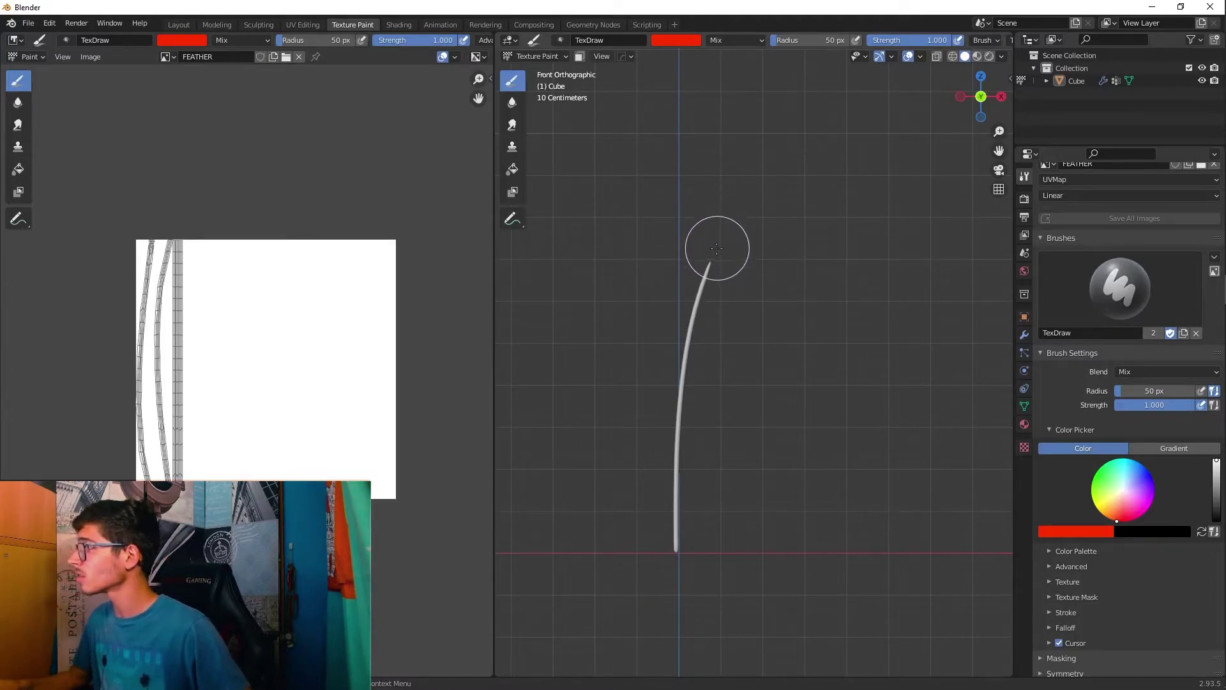
{"action": "mouse_move", "coordinate": [700, 264]}
{"action": "left_mouse_down"}
{"action": "mouse_move", "coordinate": [674, 349]}
{"action": "mouse_move", "coordinate": [681, 294]}
{"action": "mouse_move", "coordinate": [675, 305]}
{"action": "mouse_move", "coordinate": [641, 403]}
{"action": "mouse_move", "coordinate": [711, 315]}
{"action": "mouse_move", "coordinate": [706, 375]}
{"action": "mouse_move", "coordinate": [721, 319]}
{"action": "mouse_move", "coordinate": [702, 382]}
{"action": "mouse_move", "coordinate": [709, 321]}
{"action": "left_mouse_up"}
Step: Paint the upper part of the shaft red from the right and left views, and return to the front view
{"action": "key", "text": "KP_3"}
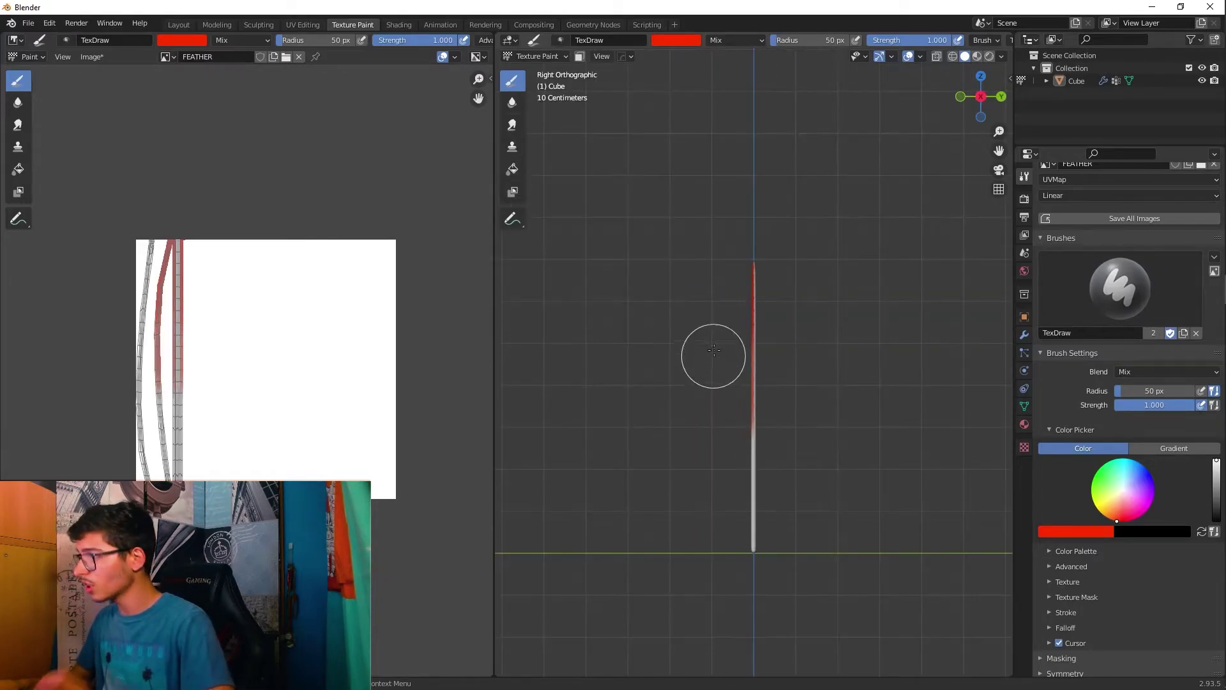
{"action": "mouse_move", "coordinate": [782, 247]}
{"action": "left_mouse_down"}
{"action": "mouse_move", "coordinate": [767, 298]}
{"action": "mouse_move", "coordinate": [775, 287]}
{"action": "mouse_move", "coordinate": [769, 416]}
{"action": "mouse_move", "coordinate": [785, 362]}
{"action": "left_mouse_up"}
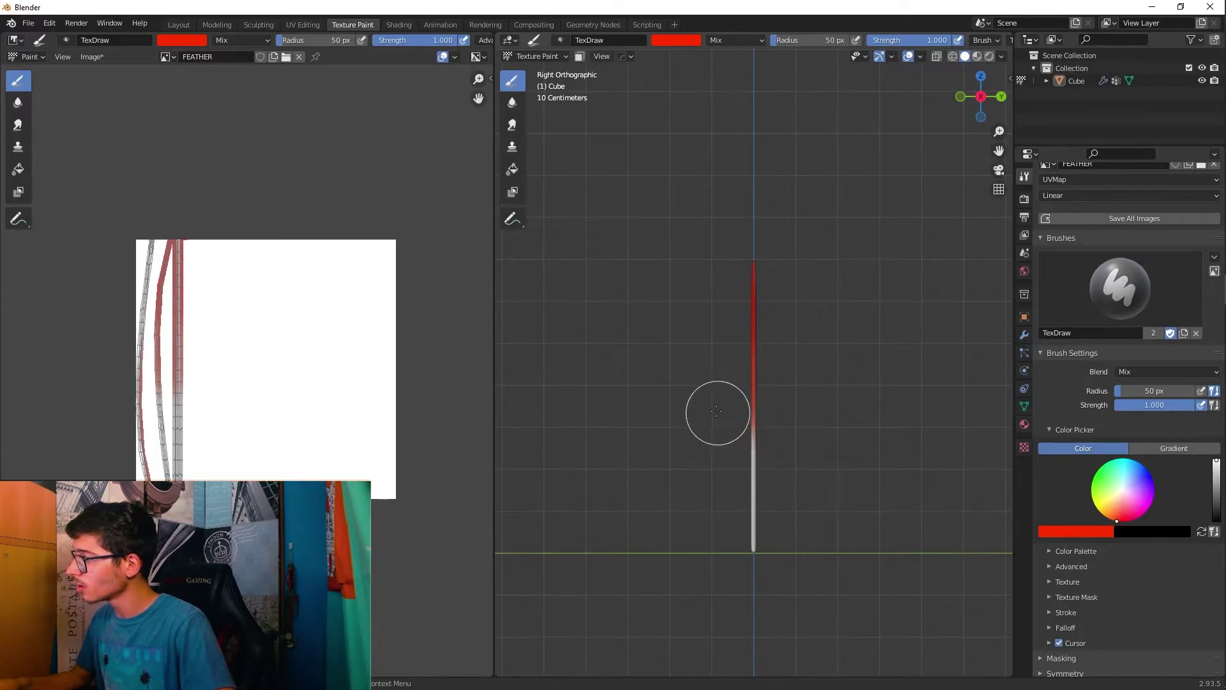
{"action": "left_click", "coordinate": [982, 95]}
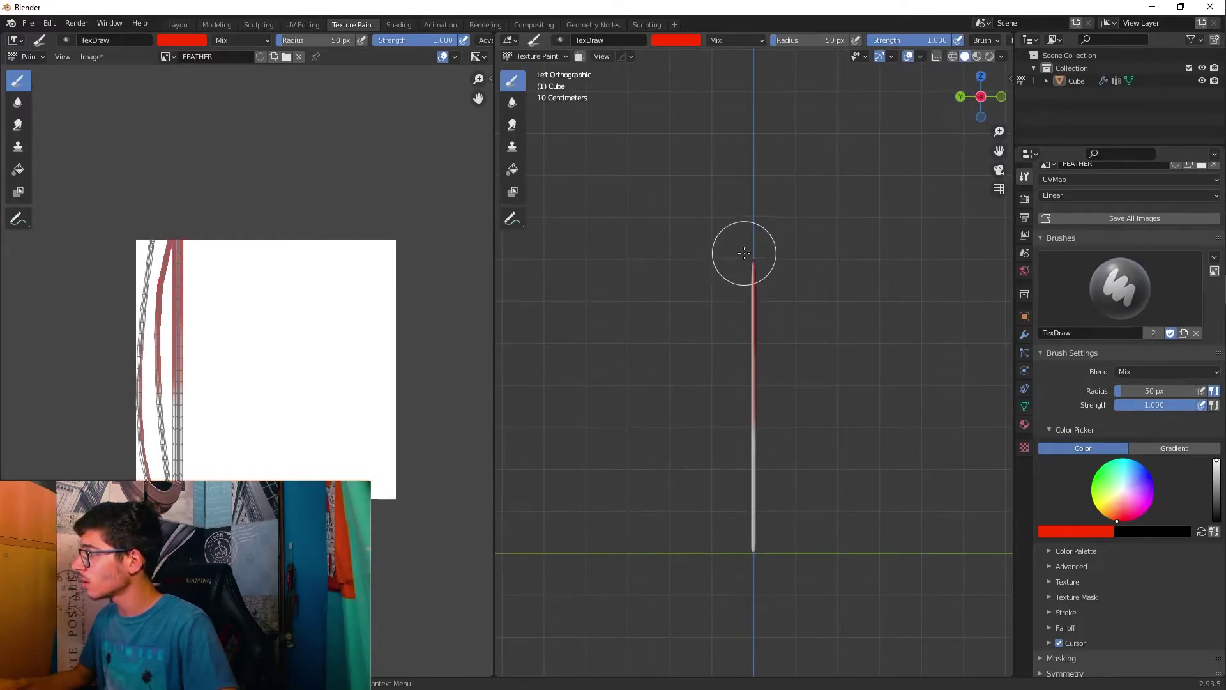
{"action": "mouse_move", "coordinate": [718, 330]}
{"action": "left_mouse_down"}
{"action": "mouse_move", "coordinate": [726, 275]}
{"action": "mouse_move", "coordinate": [712, 385]}
{"action": "mouse_move", "coordinate": [735, 262]}
{"action": "mouse_move", "coordinate": [721, 331]}
{"action": "mouse_move", "coordinate": [730, 311]}
{"action": "mouse_move", "coordinate": [731, 406]}
{"action": "left_mouse_up"}
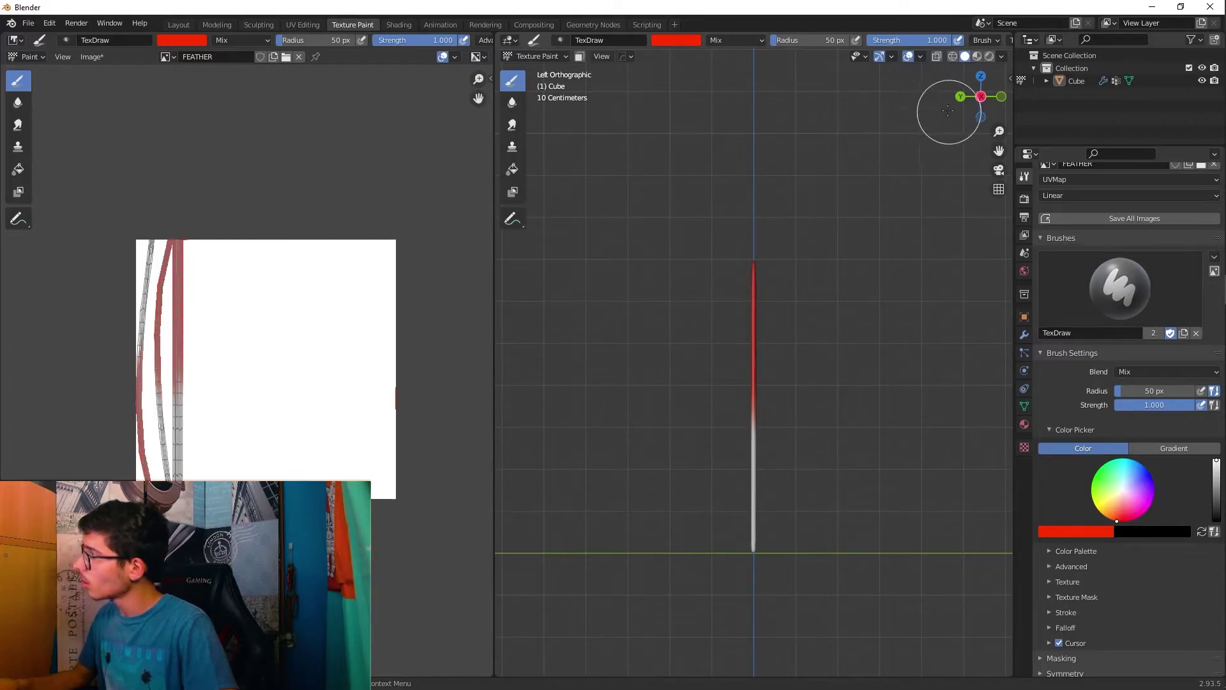
{"action": "left_click", "coordinate": [961, 96]}
{"action": "left_click", "coordinate": [984, 97]}
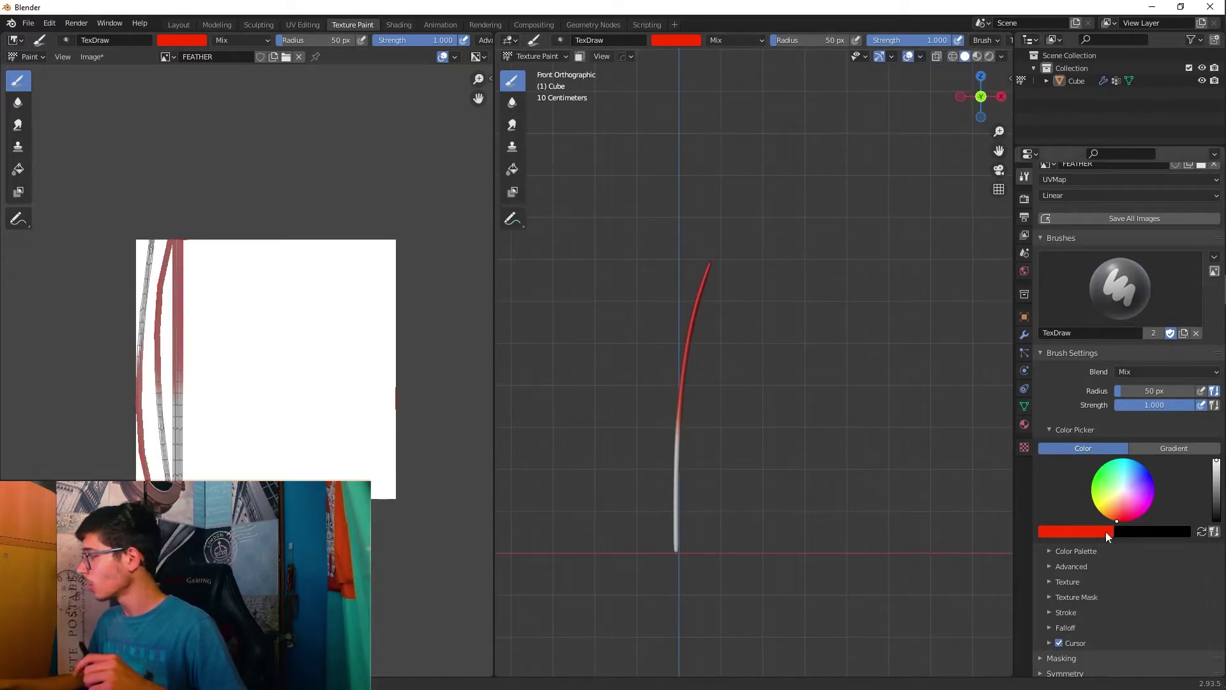
Step: Set the brush colour to a lighter orange-red and extend the painted gradient down the shaft from the front and side views
{"action": "left_click", "coordinate": [1106, 531]}
{"action": "left_click_drag", "start_coordinate": [1041, 455], "coordinate": [1037, 445]}
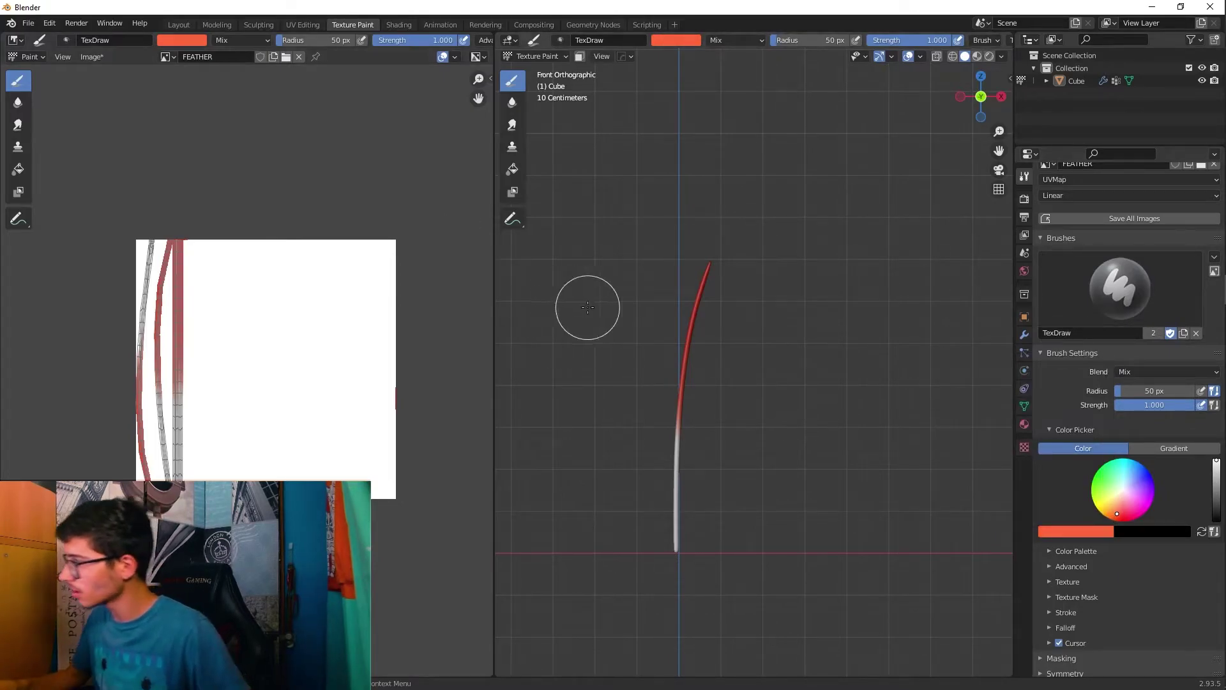
{"action": "left_click_drag", "start_coordinate": [677, 412], "coordinate": [668, 426]}
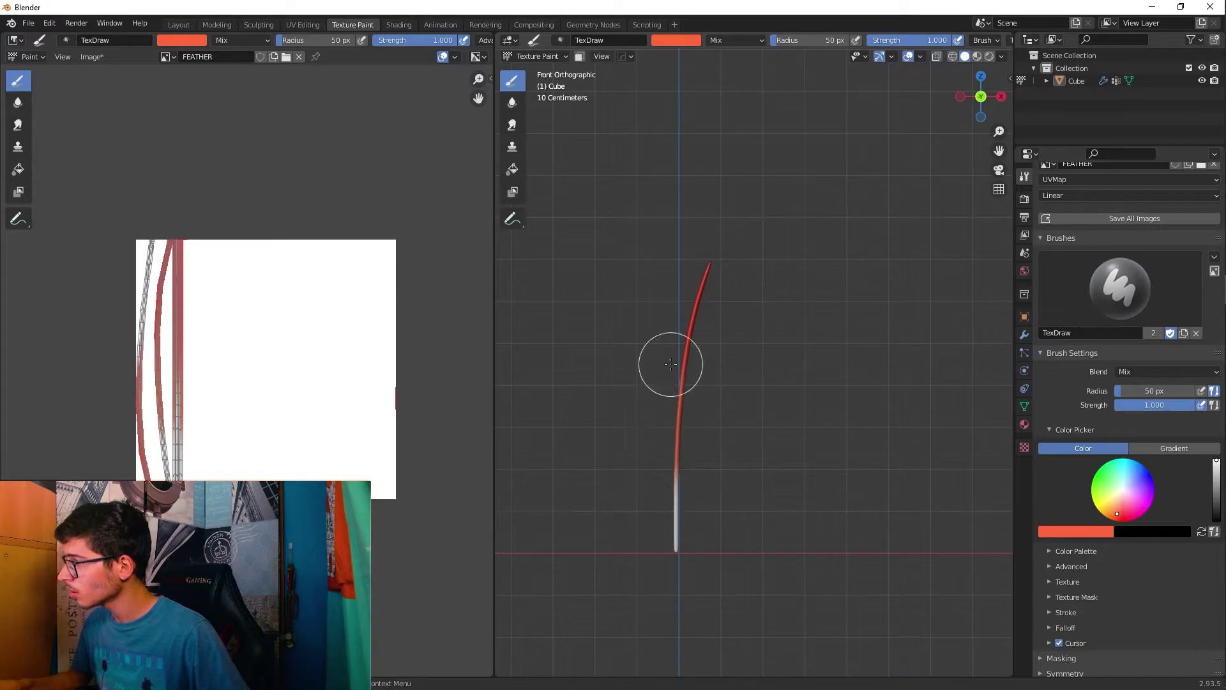
{"action": "key", "text": "ctrl+KP_3"}
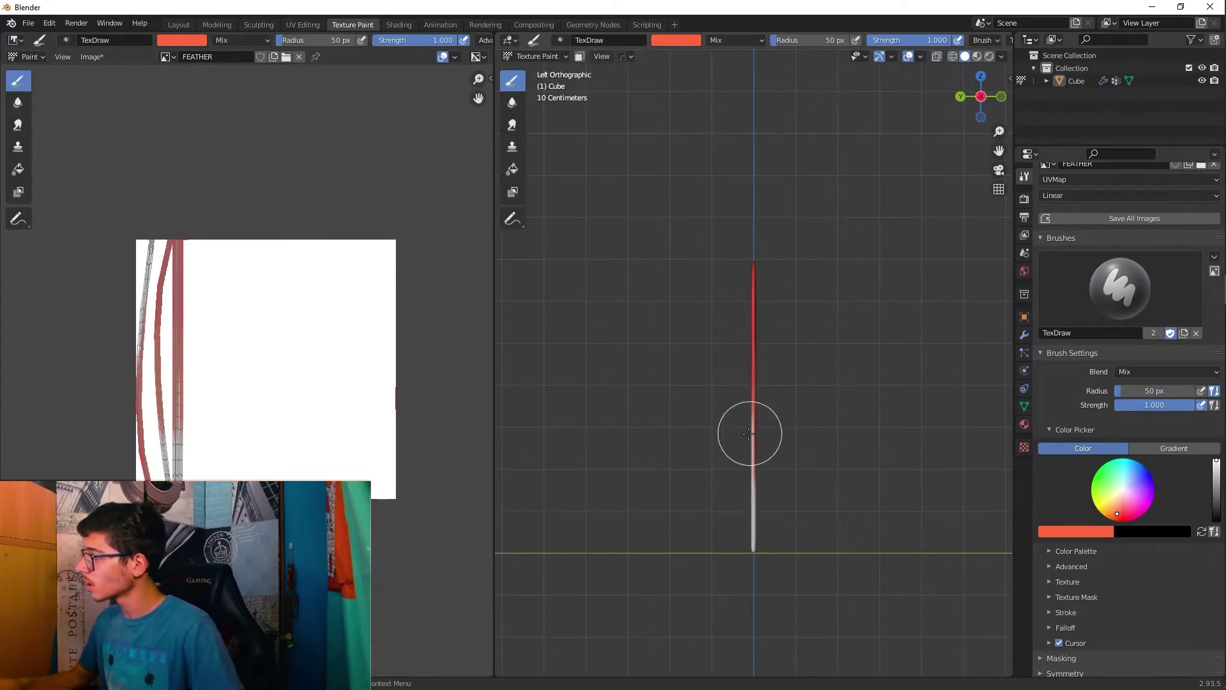
{"action": "left_click", "coordinate": [1001, 96]}
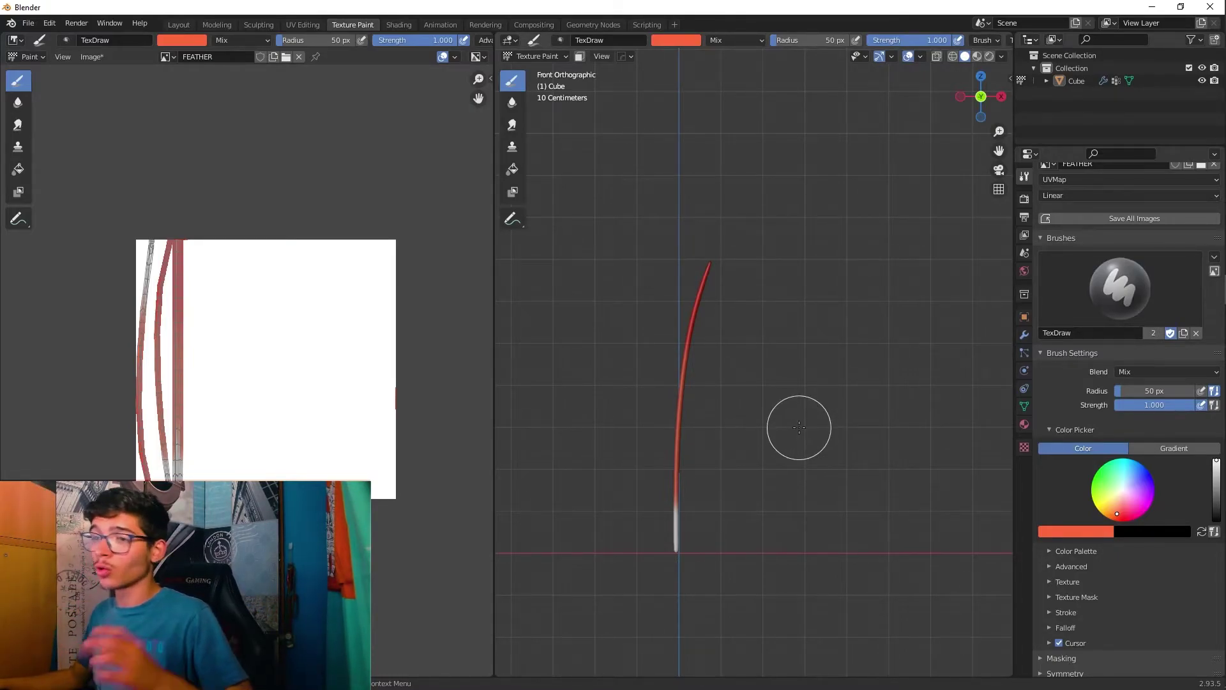
Step: Create a new material for the shaft in the Shading workspace and connect an Image Texture node's Color to the Base Color
{"action": "left_click", "coordinate": [399, 25]}
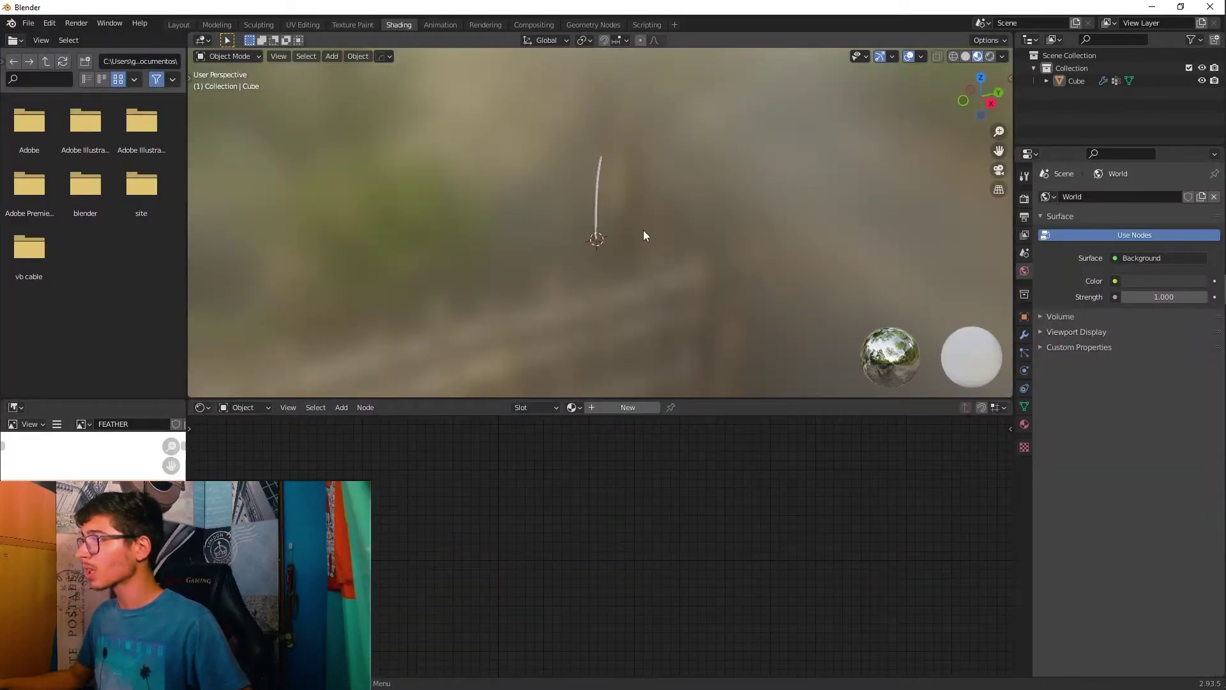
{"action": "left_click", "coordinate": [627, 407]}
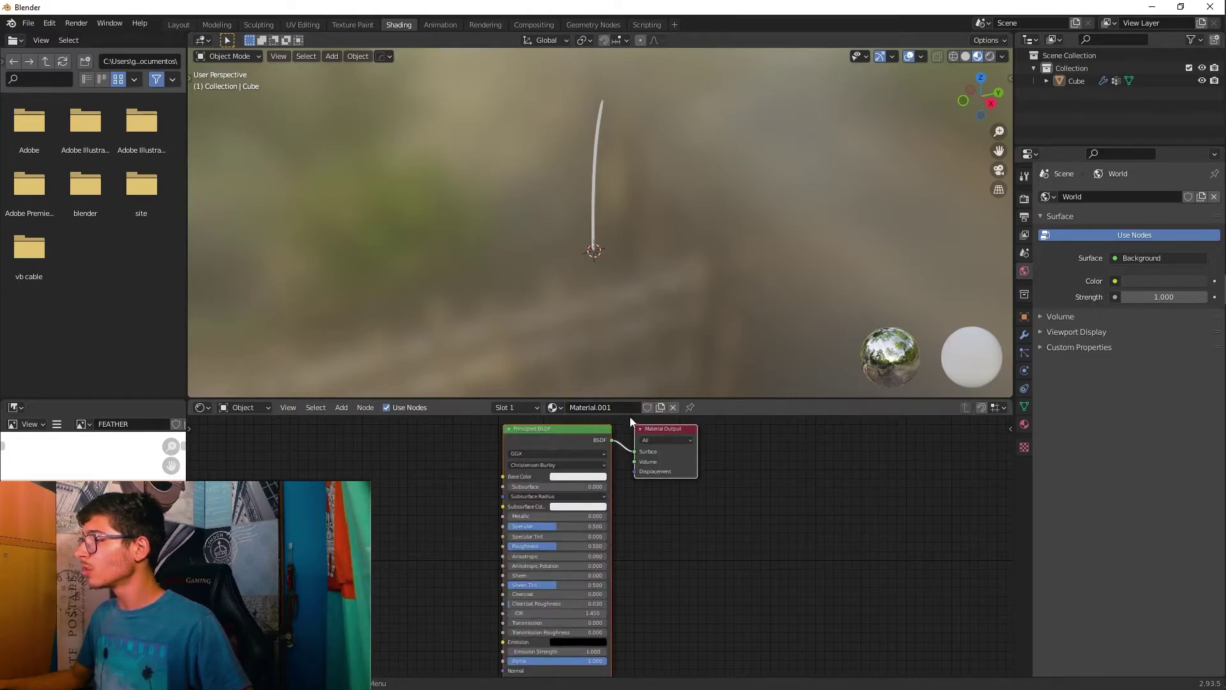
{"action": "middle_click_drag", "start_coordinate": [391, 534], "coordinate": [382, 495], "text": "ctrl"}
{"action": "key", "text": "shift+a"}
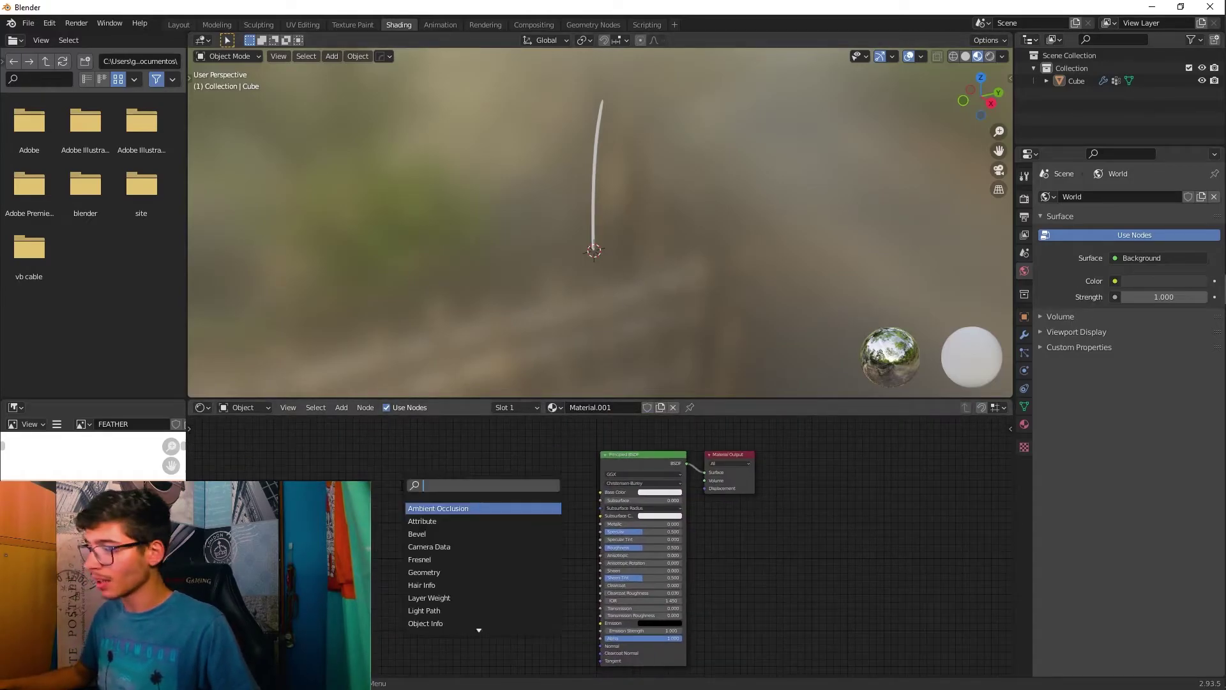
{"action": "left_click", "coordinate": [447, 508]}
{"action": "type", "text": "image"}
{"action": "key", "text": "Return"}
{"action": "left_click", "coordinate": [409, 523]}
{"action": "left_click_drag", "start_coordinate": [446, 499], "coordinate": [585, 506]}
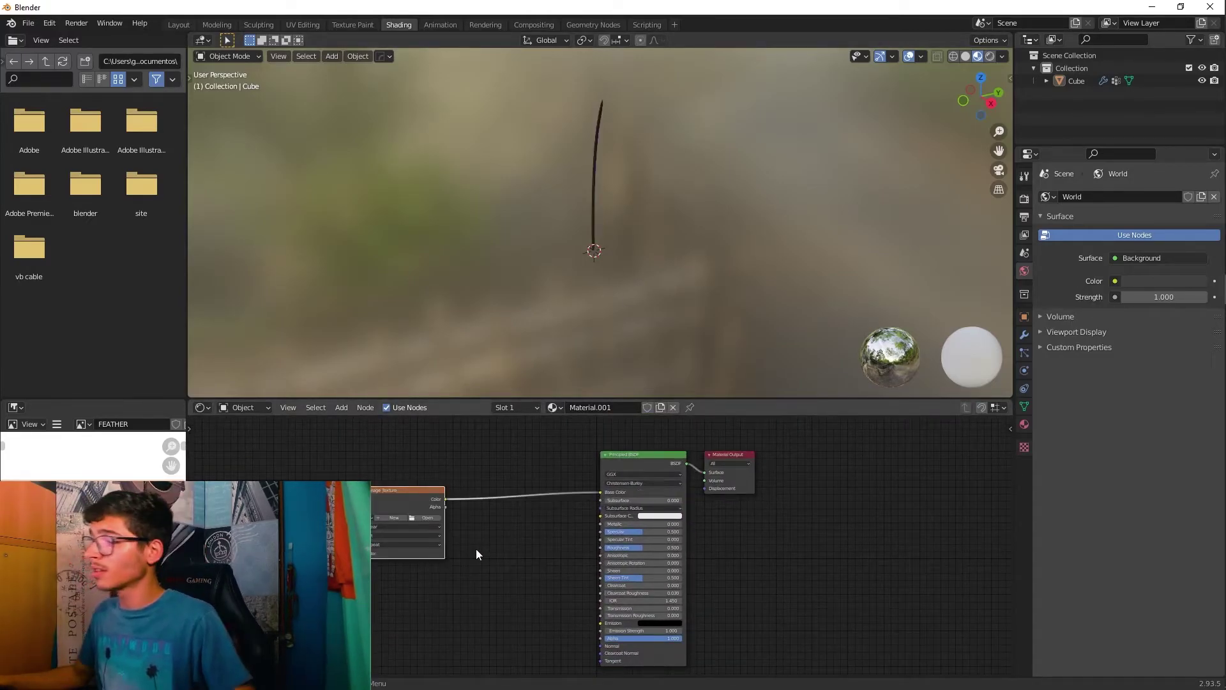
Step: Assign the FEATHER image to the Image Texture node and inspect the painted shaft in the viewport
{"action": "left_click_drag", "start_coordinate": [382, 505], "coordinate": [403, 504]}
{"action": "scroll", "coordinate": [435, 507], "scroll_direction": "up", "scroll_amount": 2}
{"action": "left_click", "coordinate": [463, 511]}
{"action": "left_click", "coordinate": [481, 527]}
{"action": "middle_click_drag", "start_coordinate": [582, 250], "coordinate": [735, 248]}
{"action": "scroll", "coordinate": [630, 290], "scroll_direction": "up", "scroll_amount": 2}
{"action": "scroll", "coordinate": [663, 260], "scroll_direction": "down", "scroll_amount": 3}
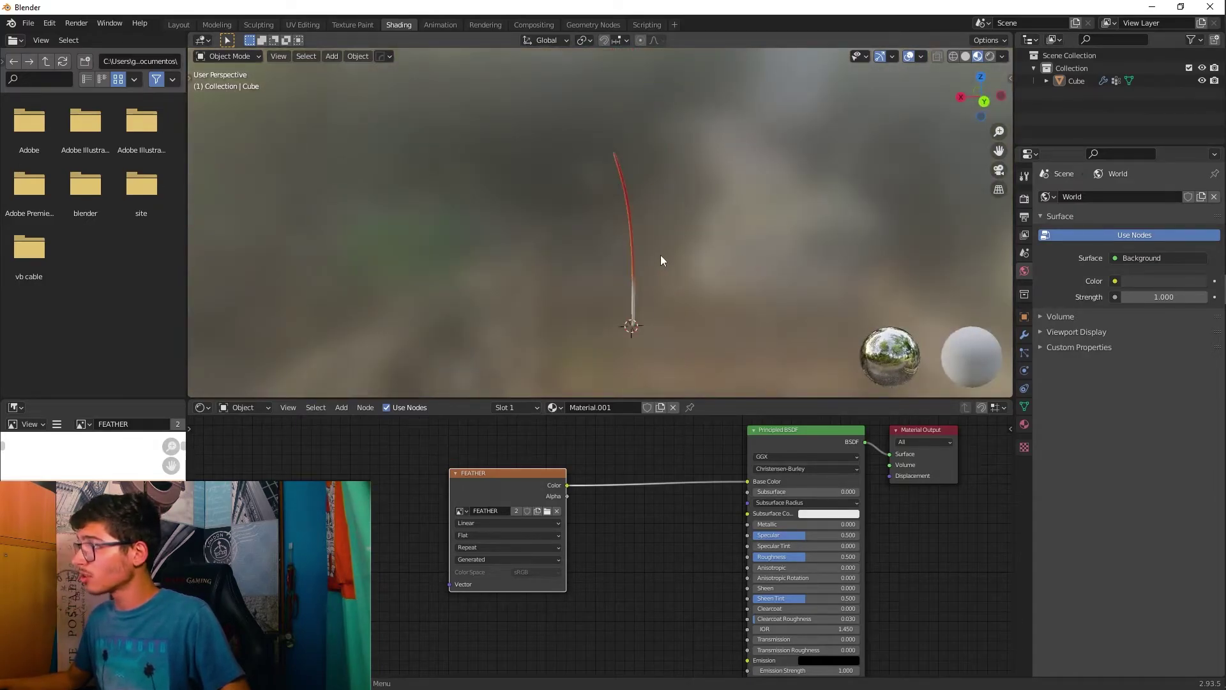
Step: Enable viewport display of the shaft's particle system in the Layout workspace and view the whole feather from the front
{"action": "left_click", "coordinate": [632, 298]}
{"action": "left_click", "coordinate": [179, 25]}
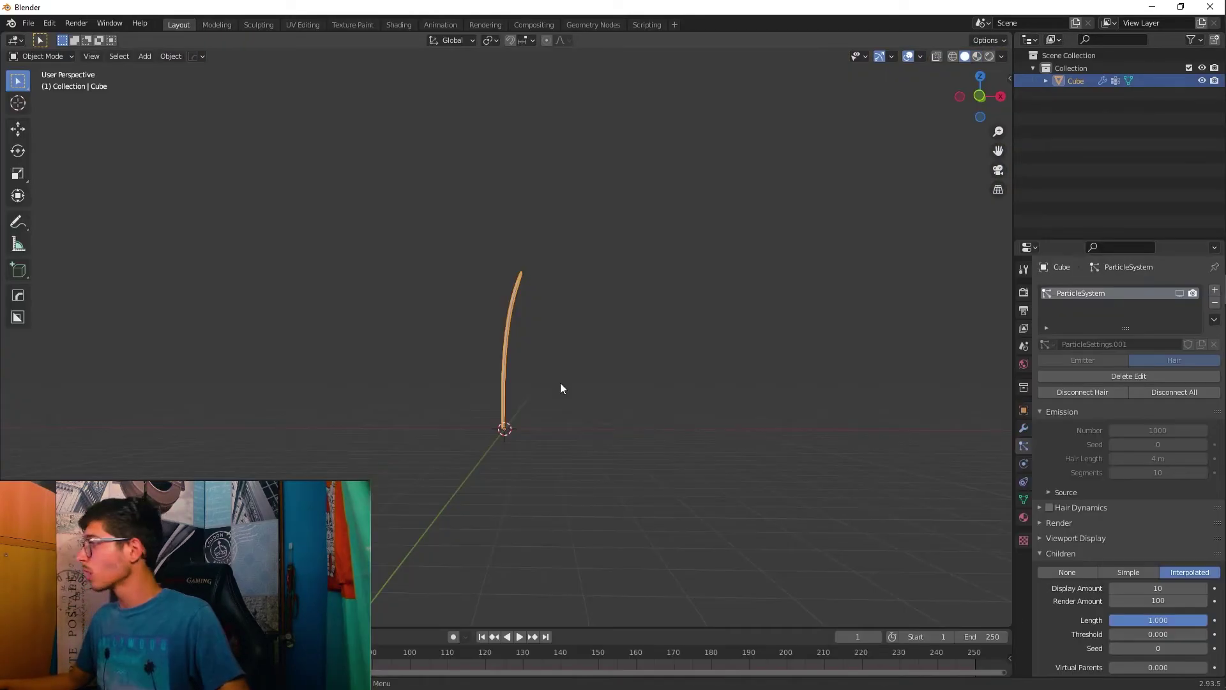
{"action": "left_click", "coordinate": [561, 382]}
{"action": "middle_click_drag", "start_coordinate": [536, 389], "coordinate": [538, 407]}
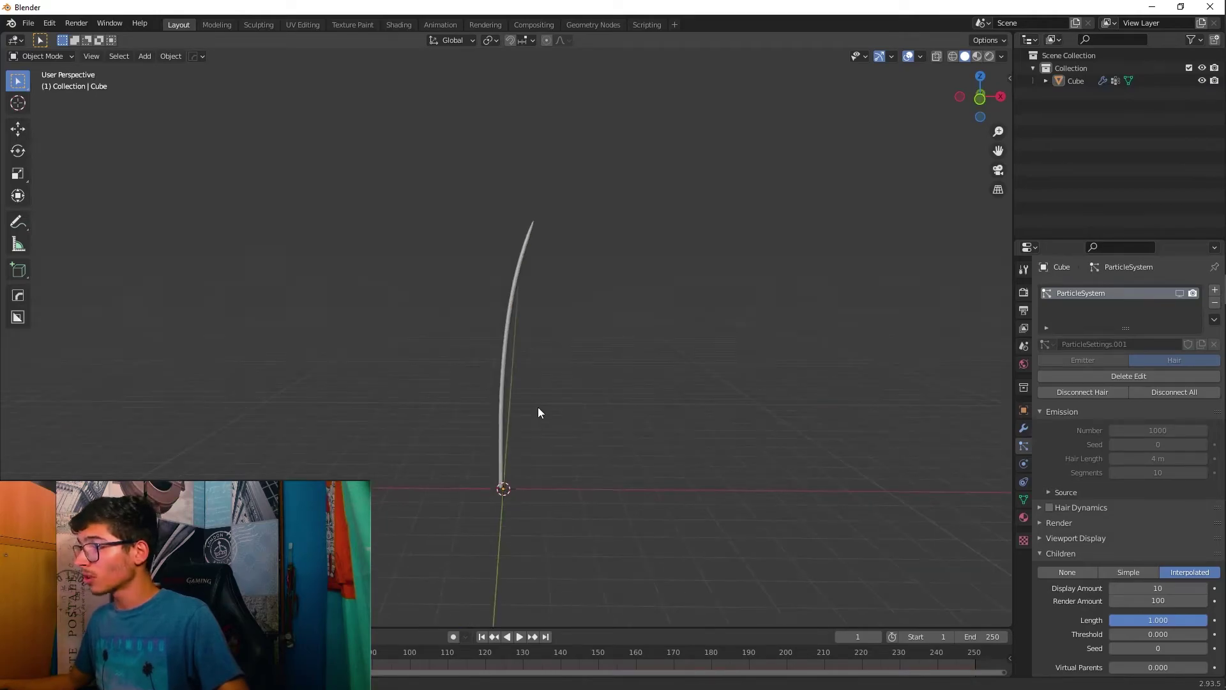
{"action": "left_click", "coordinate": [1180, 293]}
{"action": "key", "text": "KP_1"}
{"action": "middle_click_drag", "start_coordinate": [546, 554], "coordinate": [548, 431], "text": "shift"}
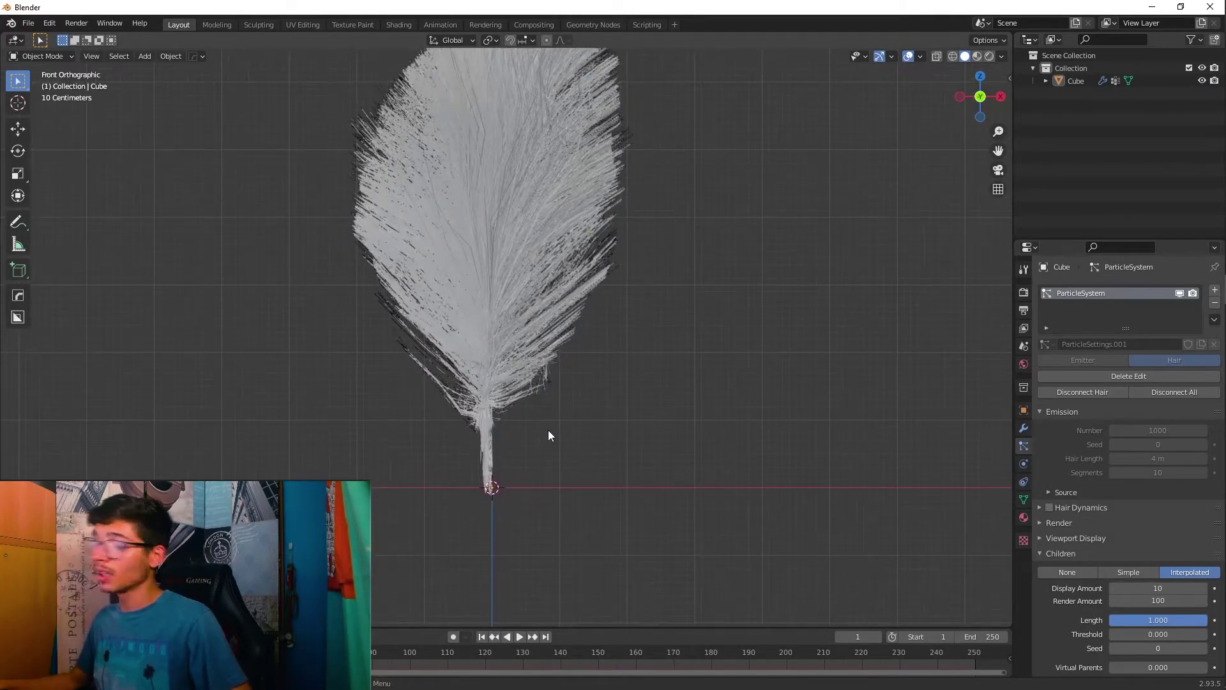
{"action": "left_click", "coordinate": [481, 478]}
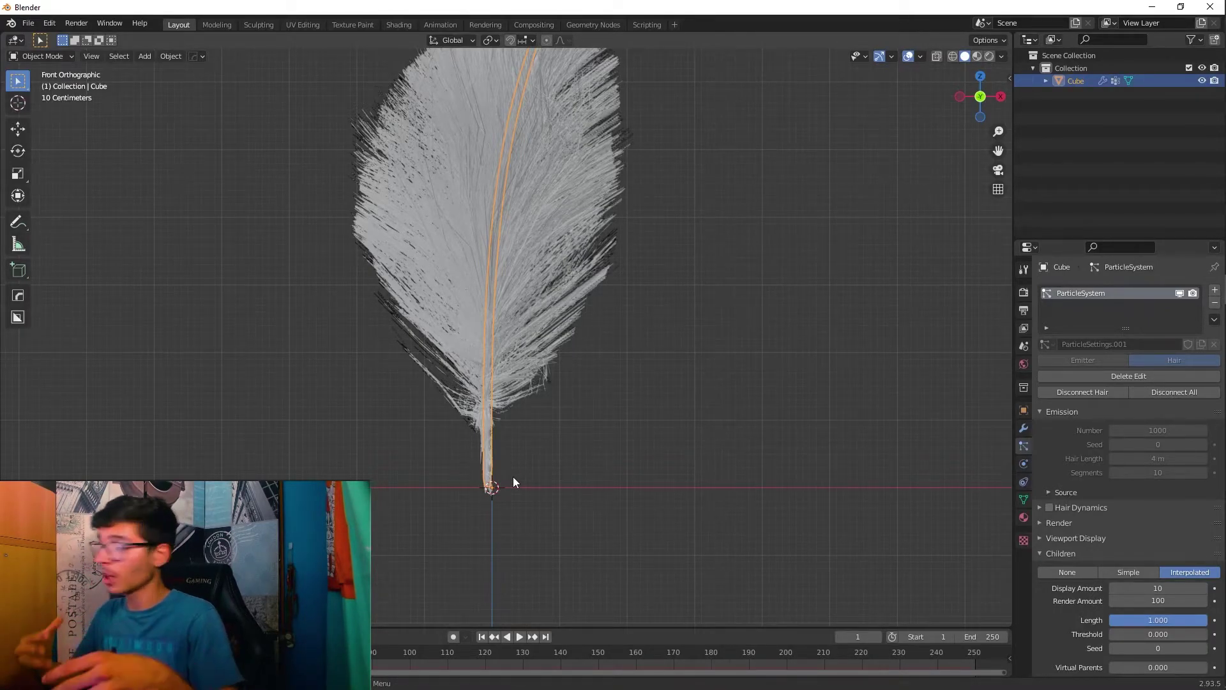
{"action": "scroll", "coordinate": [564, 334], "scroll_direction": "down", "scroll_amount": 3}
{"action": "scroll", "coordinate": [589, 360], "scroll_direction": "up", "scroll_amount": 2}
{"action": "scroll", "coordinate": [633, 293], "scroll_direction": "down", "scroll_amount": 3}
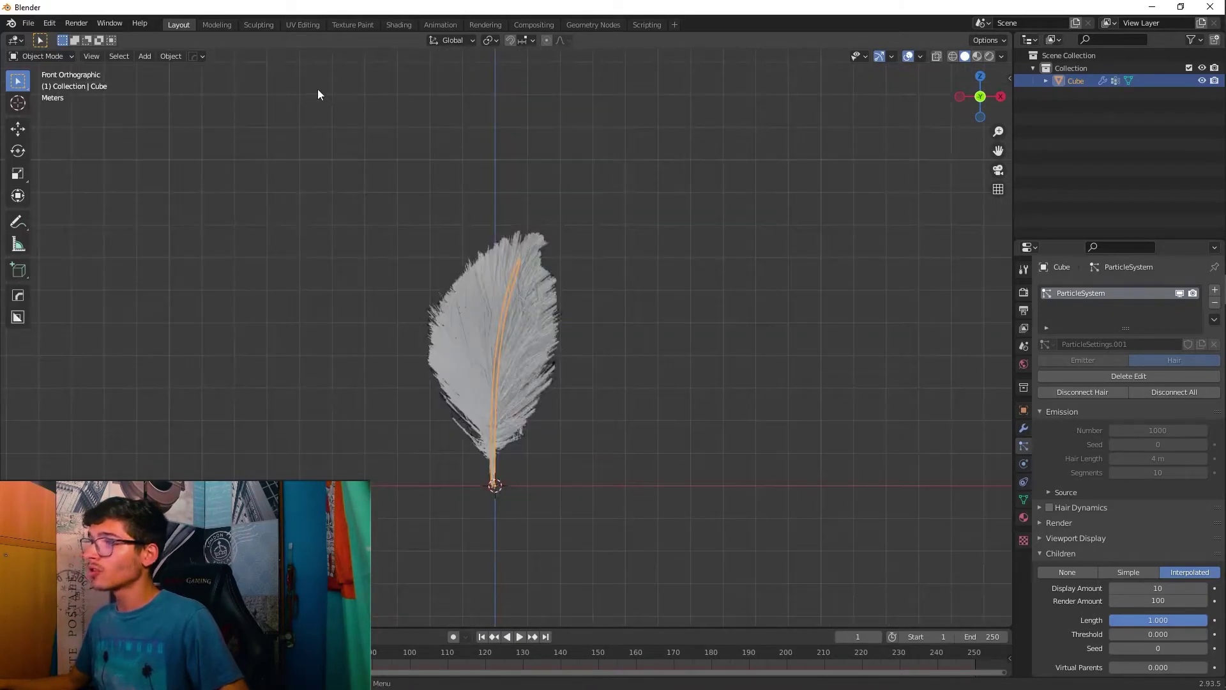
Step: Add a second material slot with a new material and set its surface shader to Principled Hair BSDF
{"action": "left_click", "coordinate": [312, 182]}
{"action": "left_click", "coordinate": [1024, 518]}
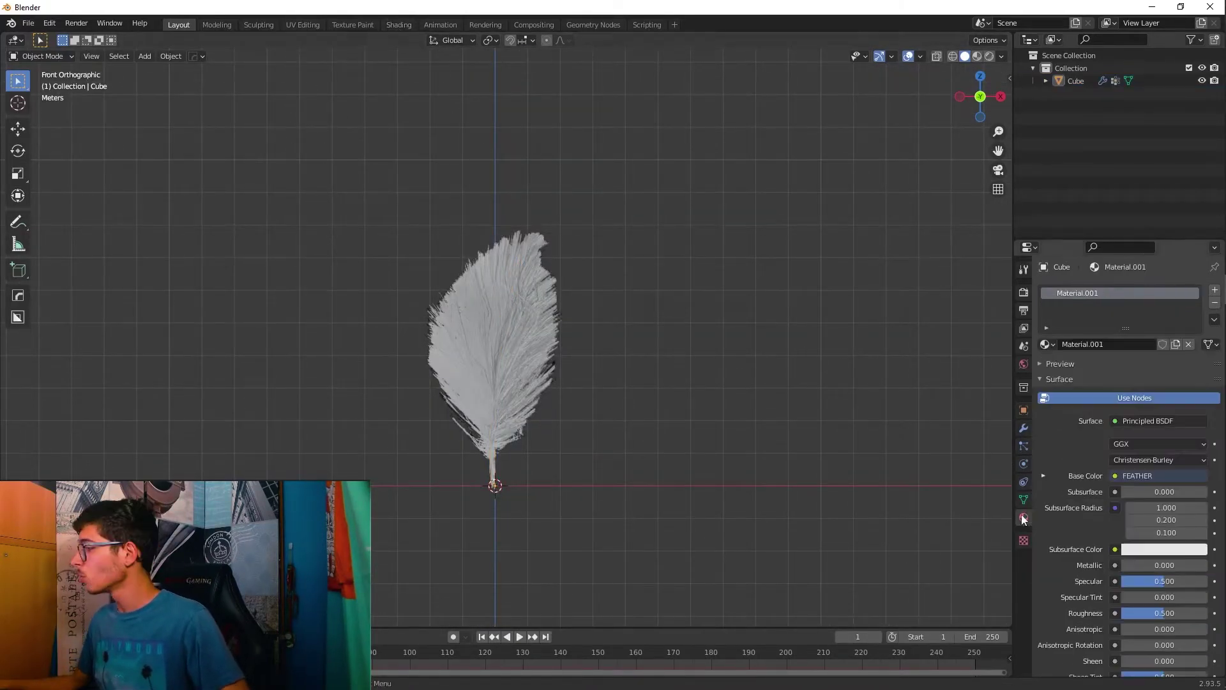
{"action": "left_click", "coordinate": [1215, 290]}
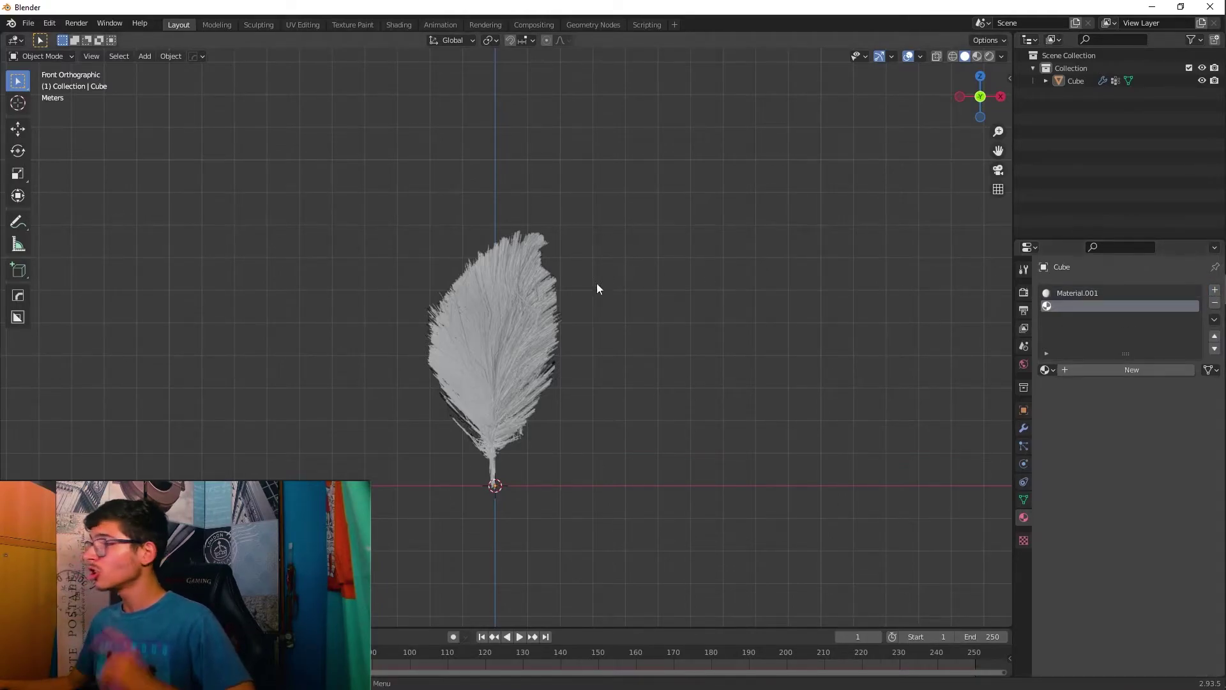
{"action": "left_click", "coordinate": [1127, 371]}
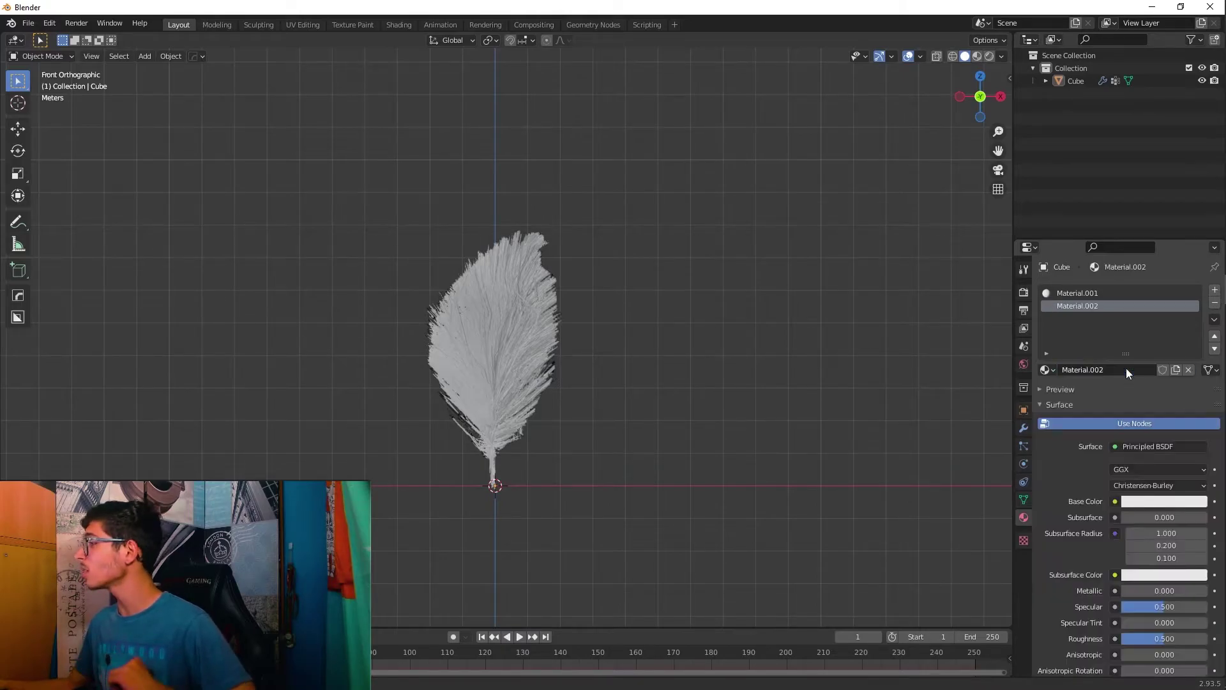
{"action": "left_click", "coordinate": [1118, 447]}
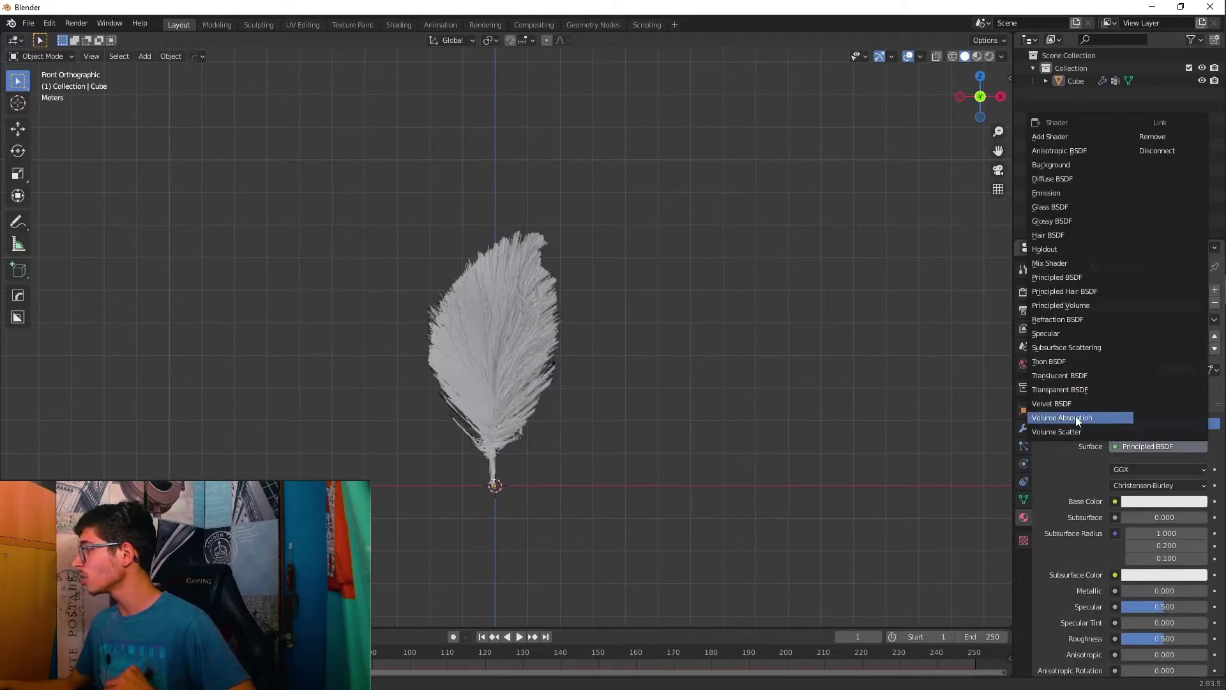
{"action": "left_click", "coordinate": [1069, 292]}
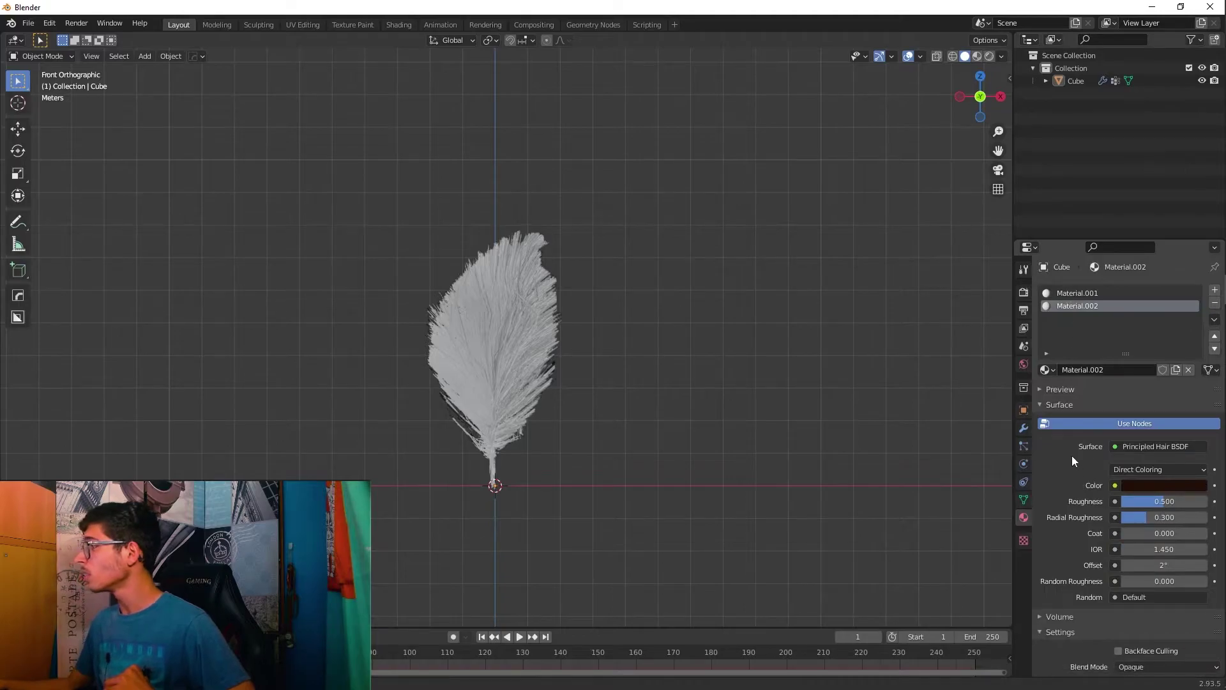
Step: Set the particle system's render material to Material.002
{"action": "left_click", "coordinate": [1024, 444]}
{"action": "left_click", "coordinate": [1147, 507]}
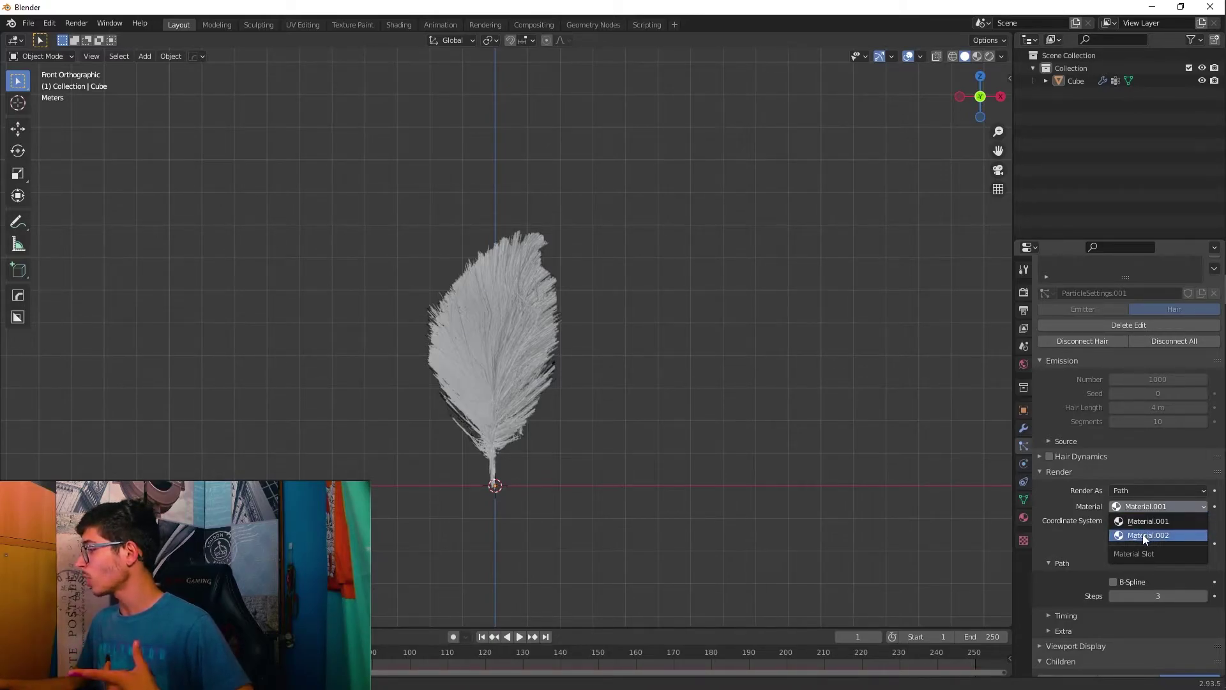
{"action": "left_click", "coordinate": [1143, 534]}
Step: Rename the second material as hair
{"action": "left_click", "coordinate": [1024, 517]}
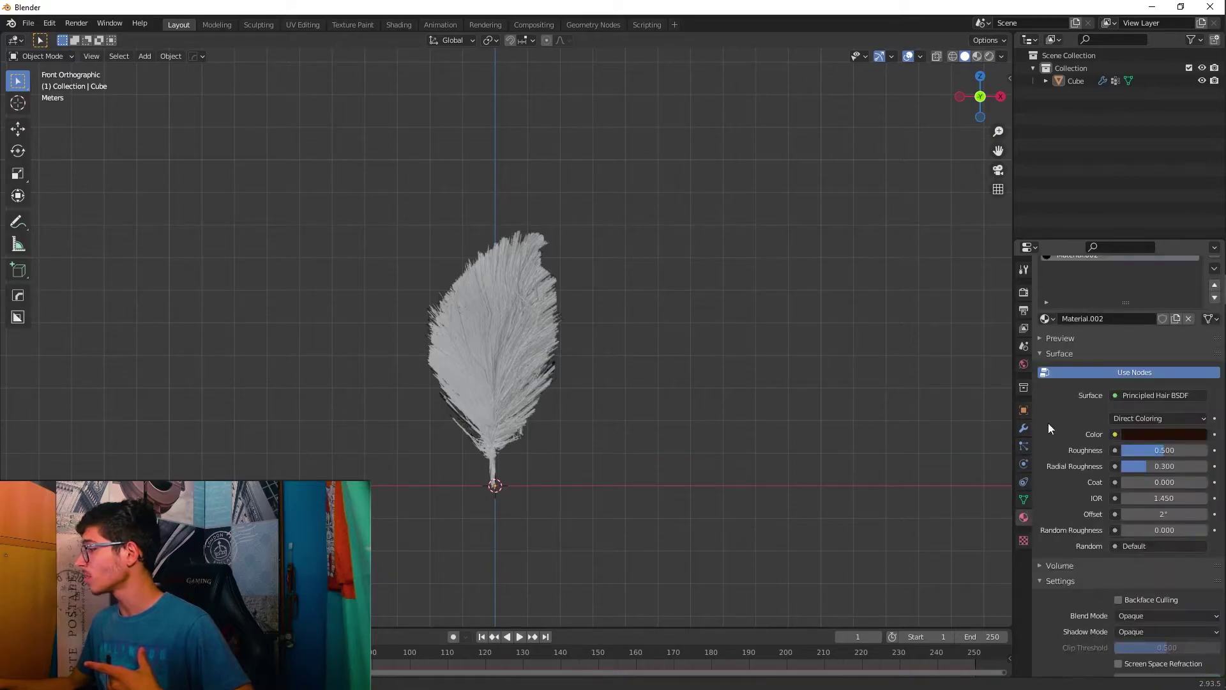
{"action": "scroll", "coordinate": [1101, 325], "scroll_direction": "up", "scroll_amount": 2}
{"action": "double_click", "coordinate": [1083, 306]}
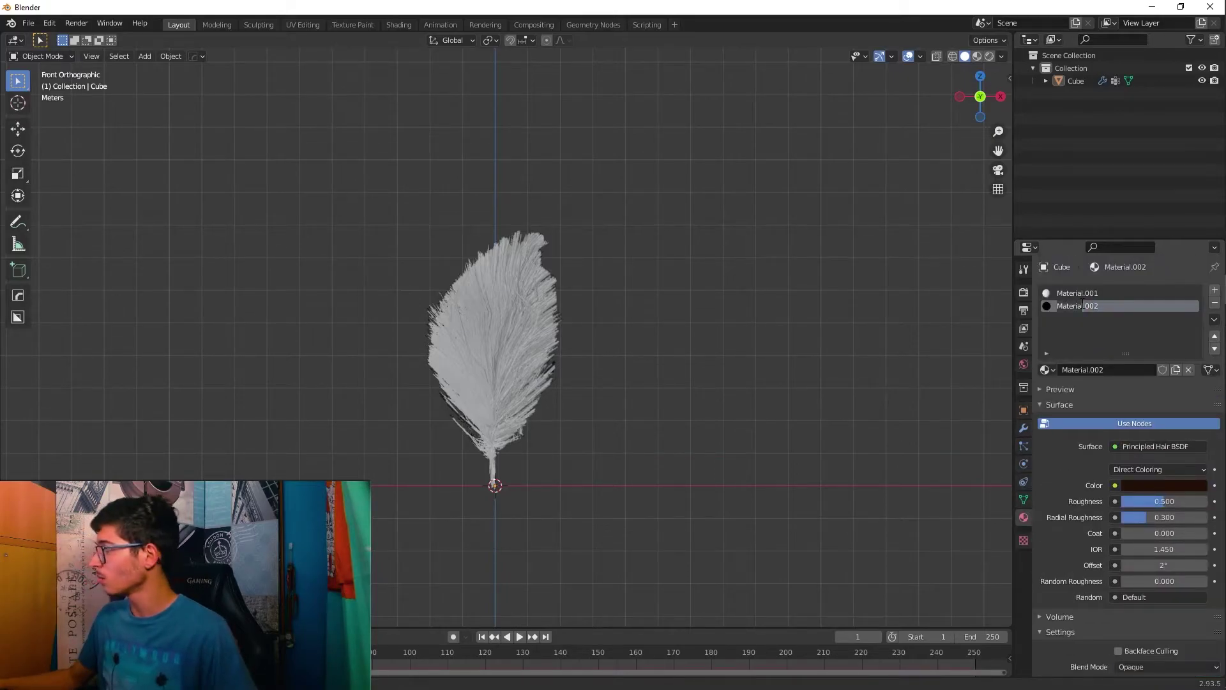
{"action": "left_click_drag", "start_coordinate": [1106, 307], "coordinate": [1060, 305]}
{"action": "key", "text": "BackSpace"}
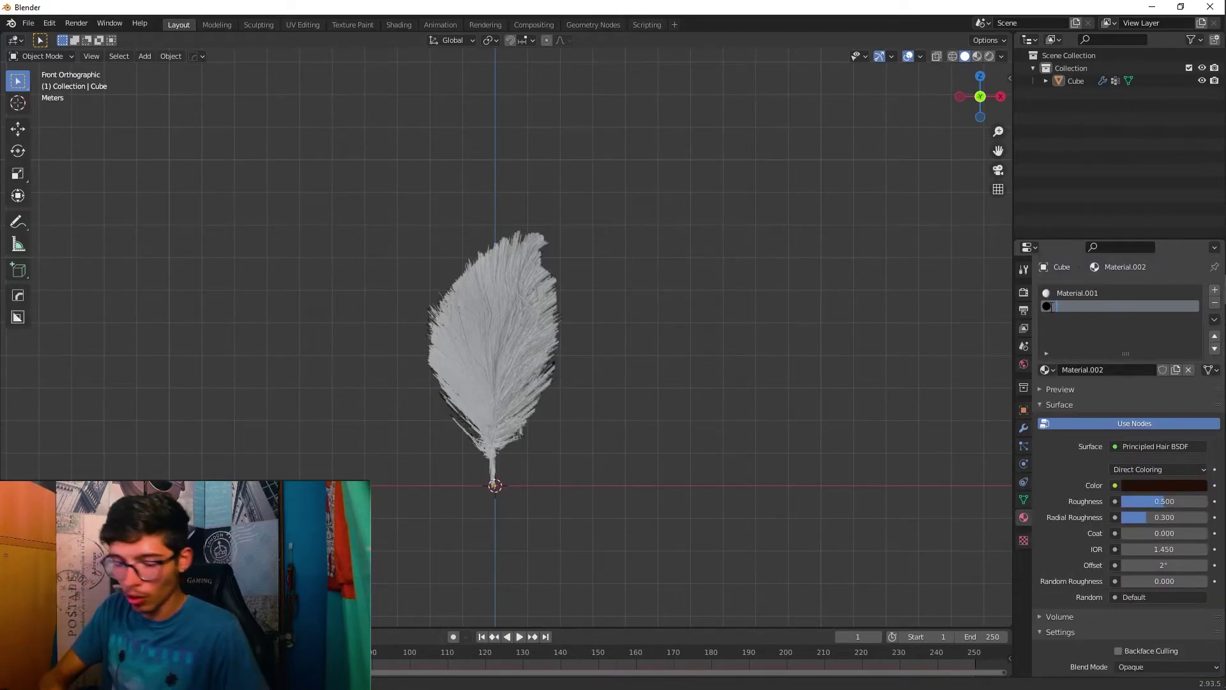
{"action": "key", "text": "Return"}
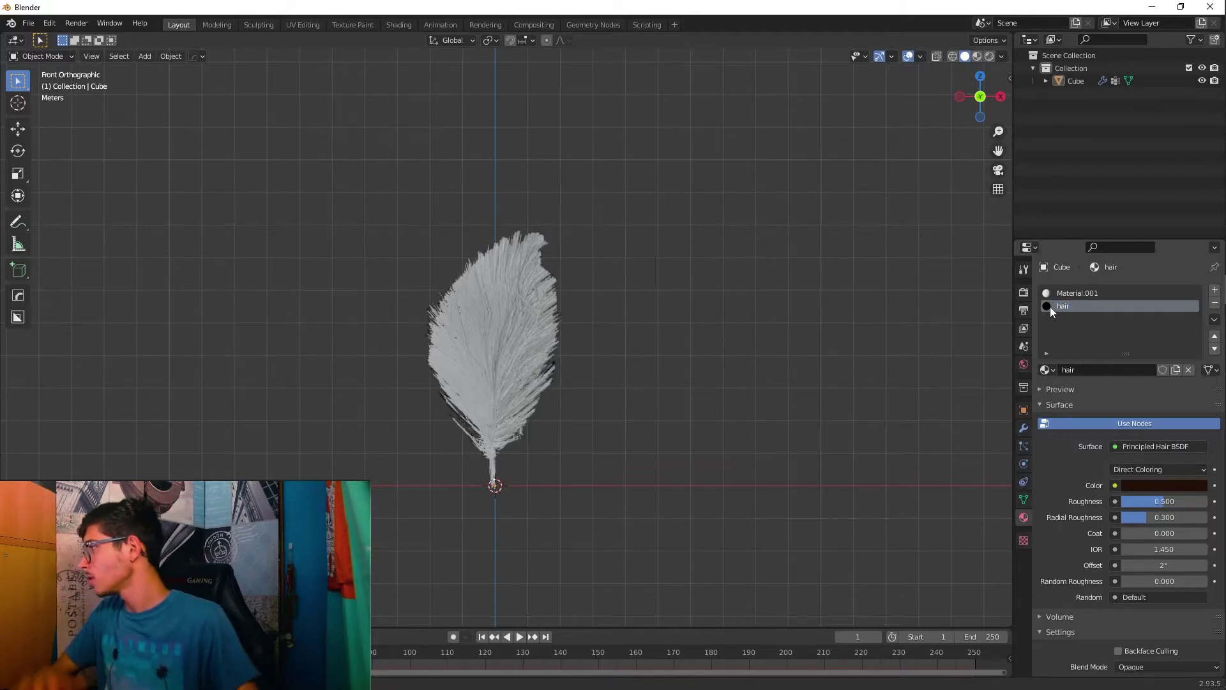
Step: Add an Image Texture node with the FEATHER image to the hair material and connect it to the Principled Hair BSDF's Color
{"action": "left_click", "coordinate": [397, 25]}
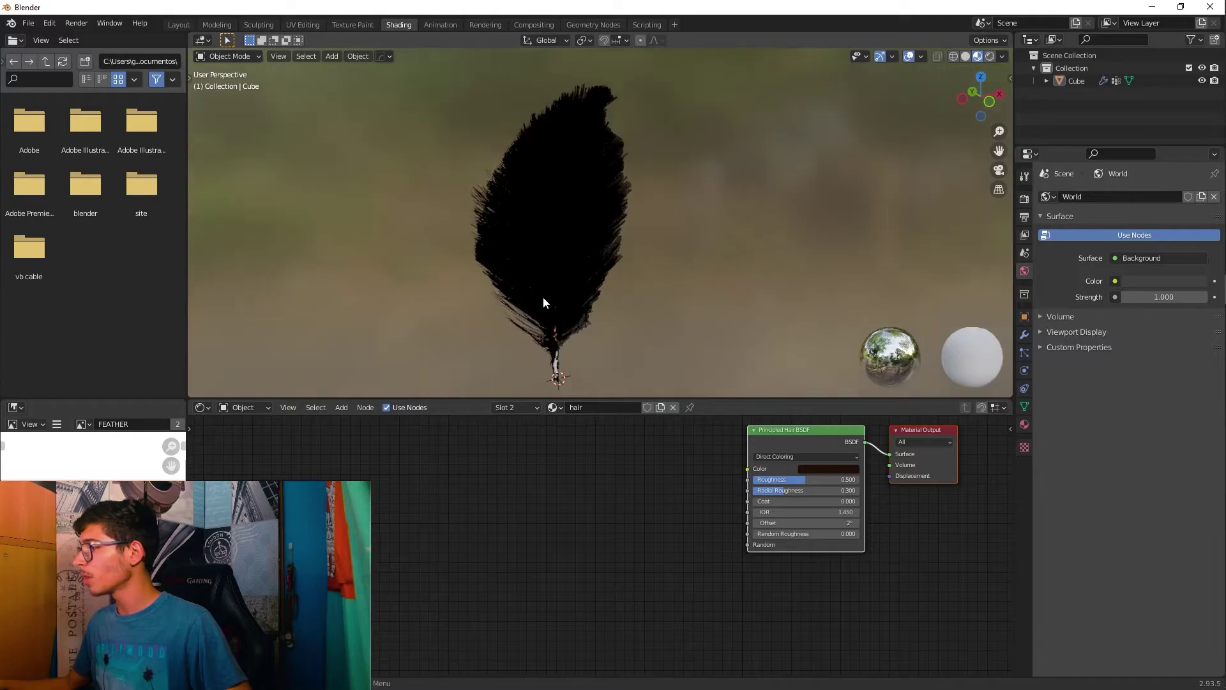
{"action": "middle_click_drag", "start_coordinate": [775, 440], "coordinate": [571, 479]}
{"action": "key", "text": "shift+a"}
{"action": "type", "text": "image"}
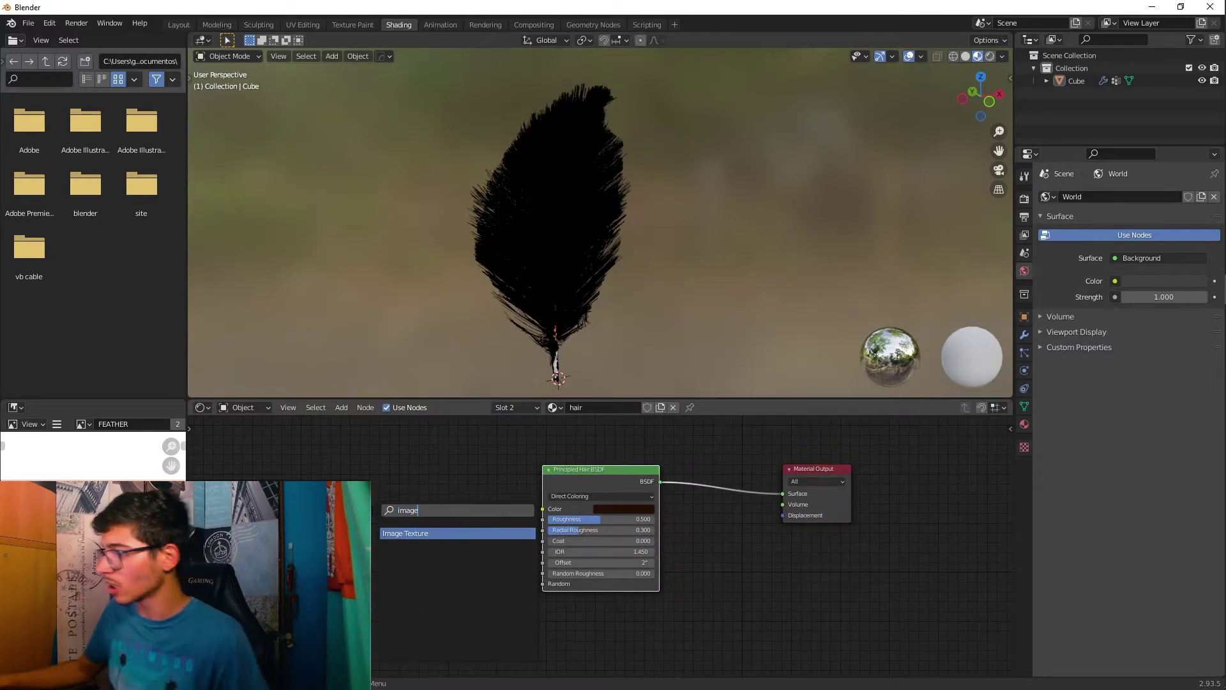
{"action": "left_click", "coordinate": [421, 534]}
{"action": "left_click", "coordinate": [320, 520]}
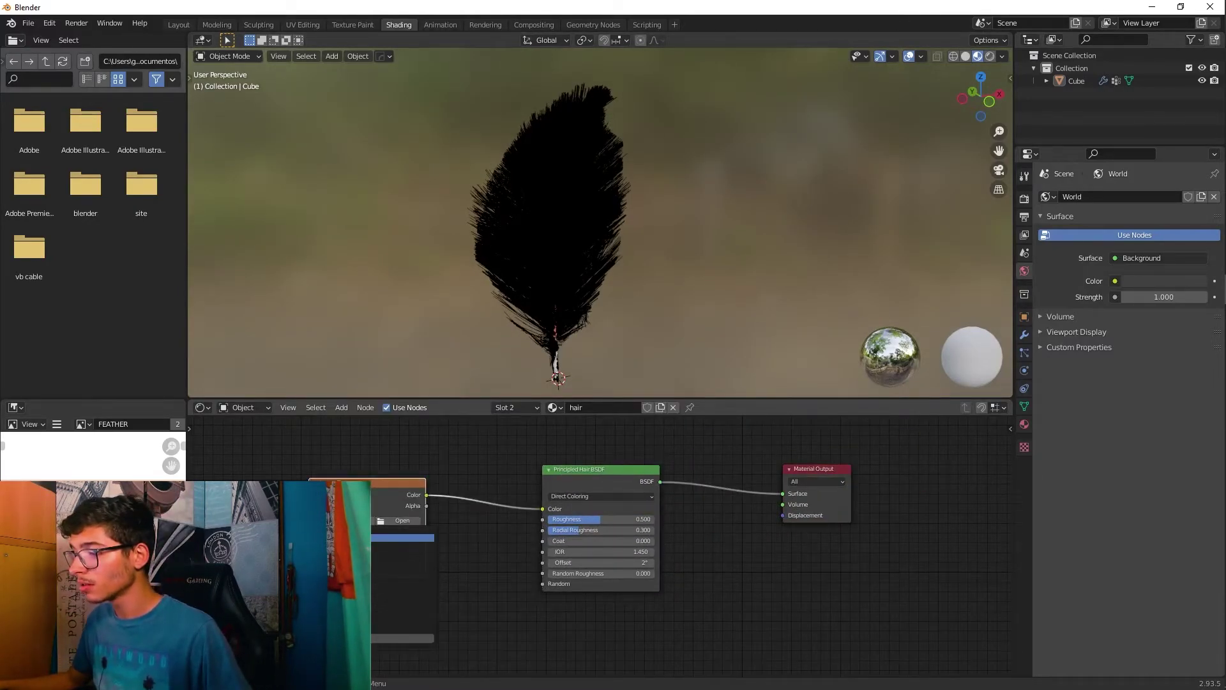
{"action": "left_click", "coordinate": [375, 491]}
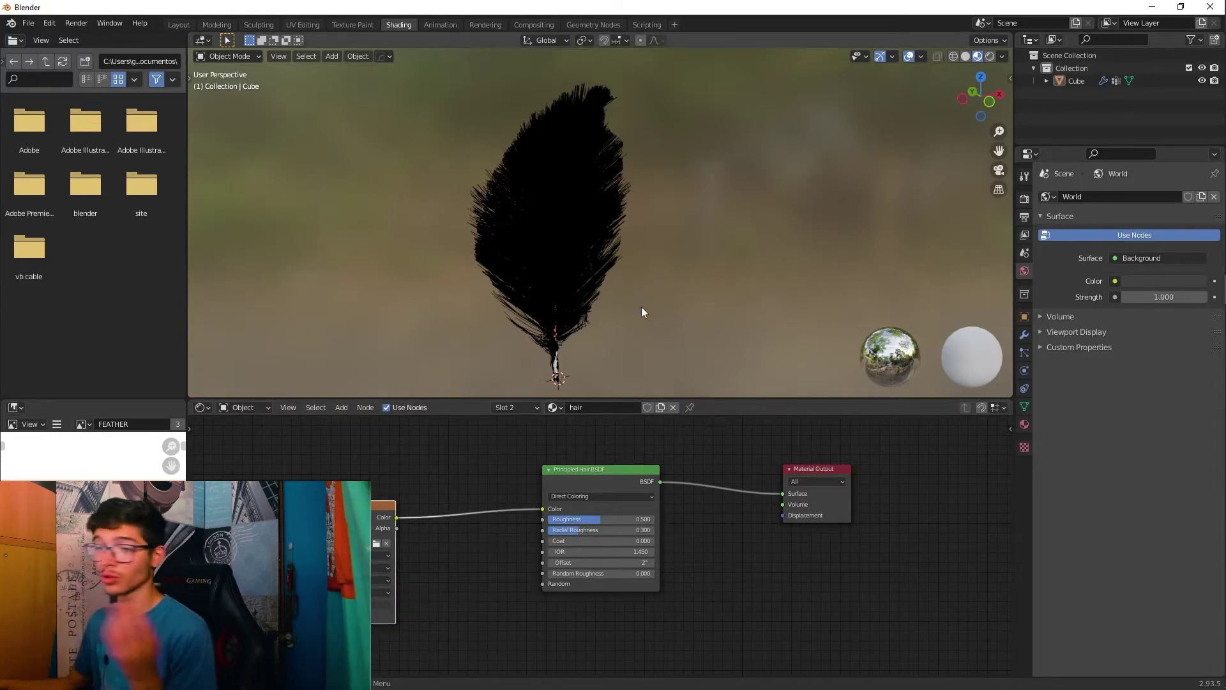
Step: Set the Principled Hair BSDF's Roughness to 0.795 and Radial Roughness to about 0.48
{"action": "scroll", "coordinate": [696, 532], "scroll_direction": "down", "scroll_amount": 1}
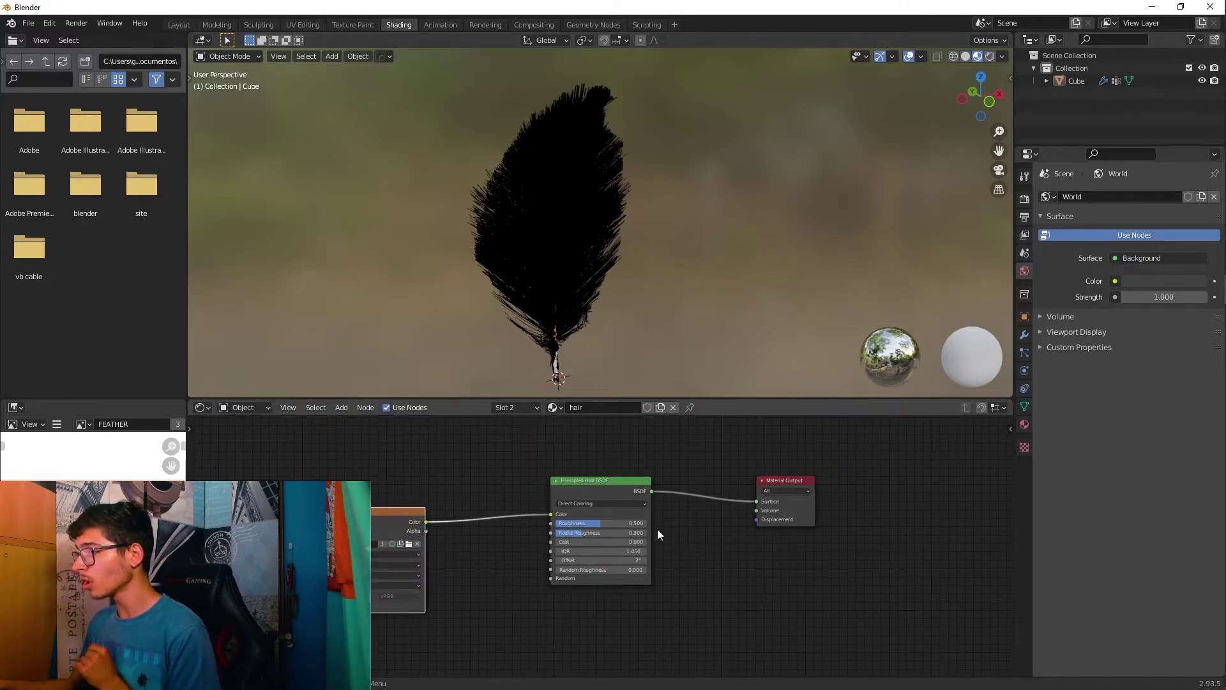
{"action": "scroll", "coordinate": [613, 524], "scroll_direction": "up", "scroll_amount": 2}
{"action": "mouse_move", "coordinate": [604, 516]}
{"action": "left_mouse_down"}
{"action": "mouse_move", "coordinate": [626, 516]}
{"action": "mouse_move", "coordinate": [607, 525]}
{"action": "left_mouse_up"}
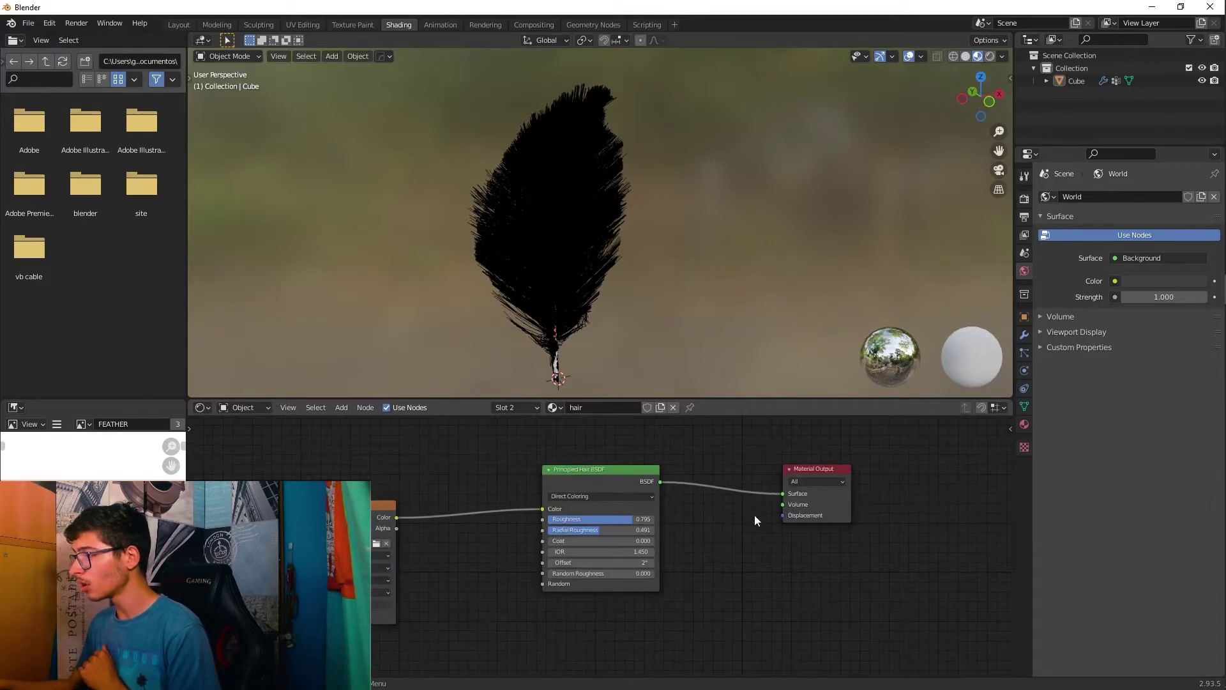
{"action": "middle_click_drag", "start_coordinate": [754, 514], "coordinate": [707, 540]}
{"action": "scroll", "coordinate": [669, 546], "scroll_direction": "down", "scroll_amount": 2}
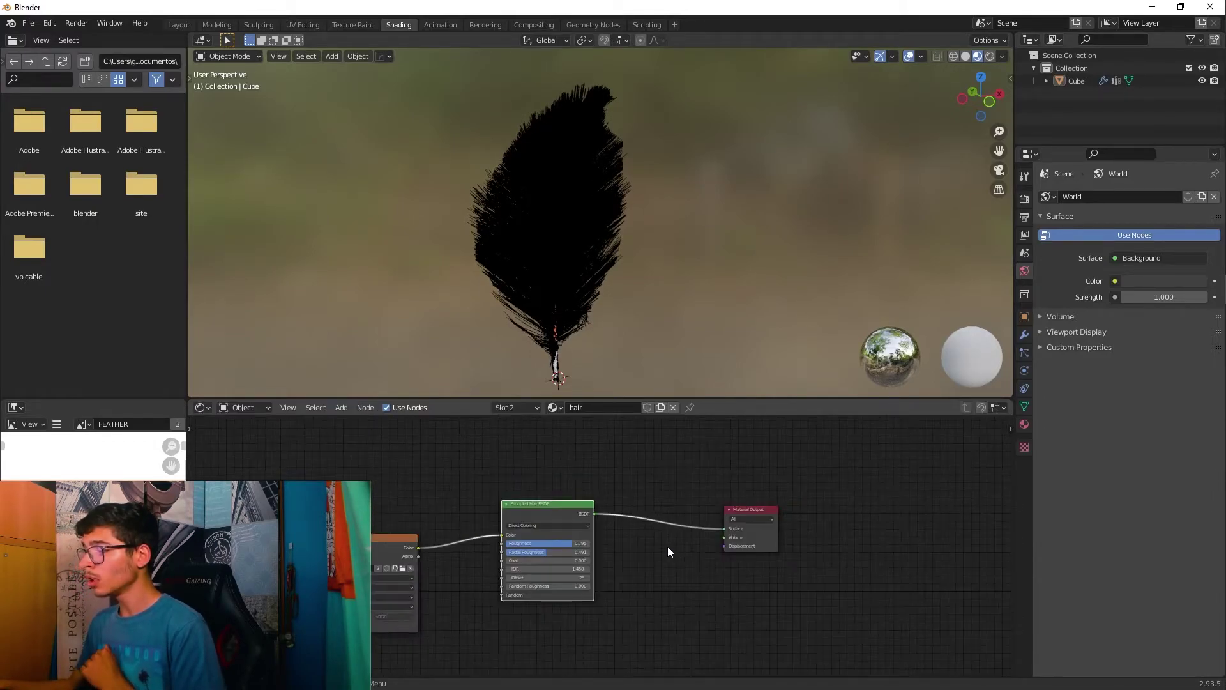
{"action": "scroll", "coordinate": [669, 259], "scroll_direction": "down", "scroll_amount": 2}
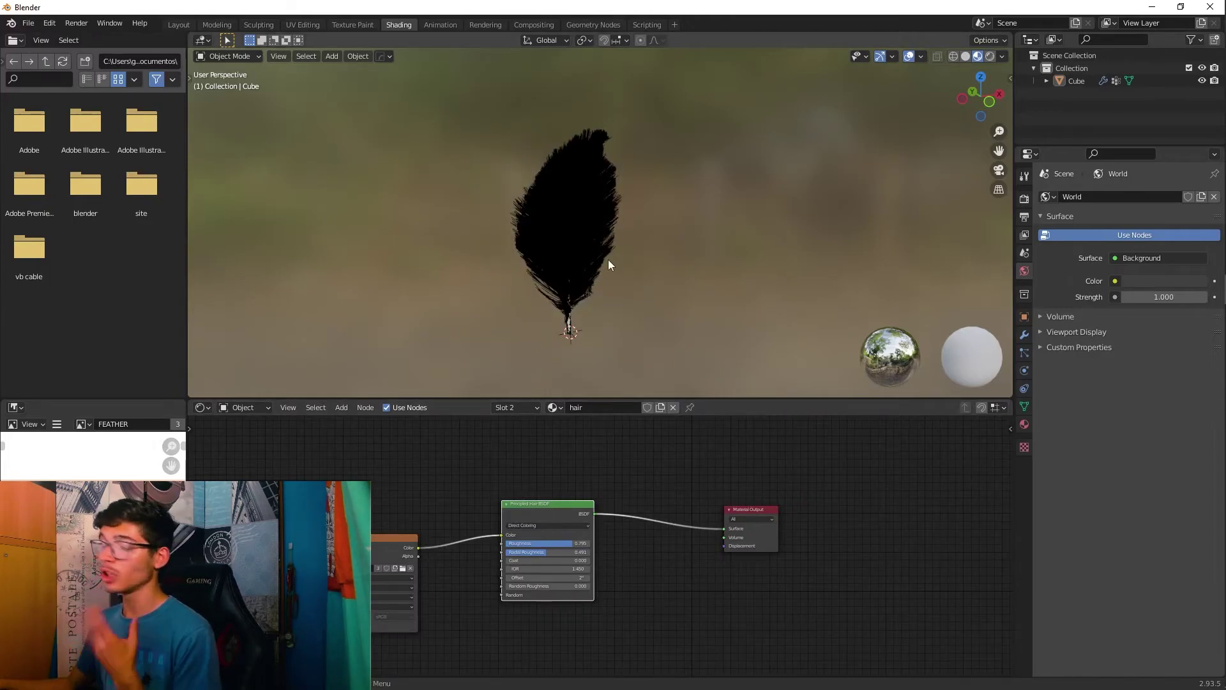
Step: Add an Emission node below the Principled Hair BSDF in the hair material
{"action": "middle_click_drag", "start_coordinate": [653, 597], "coordinate": [570, 502]}
{"action": "key", "text": "shift+a"}
{"action": "type", "text": "emiss"}
{"action": "key", "text": "Return"}
{"action": "left_click", "coordinate": [492, 591]}
Step: Insert a Mix Shader between the Principled Hair BSDF and Material Output, and connect the Emission to its second shader input
{"action": "key", "text": "shift+a"}
{"action": "left_click", "coordinate": [642, 522]}
{"action": "type", "text": "mix"}
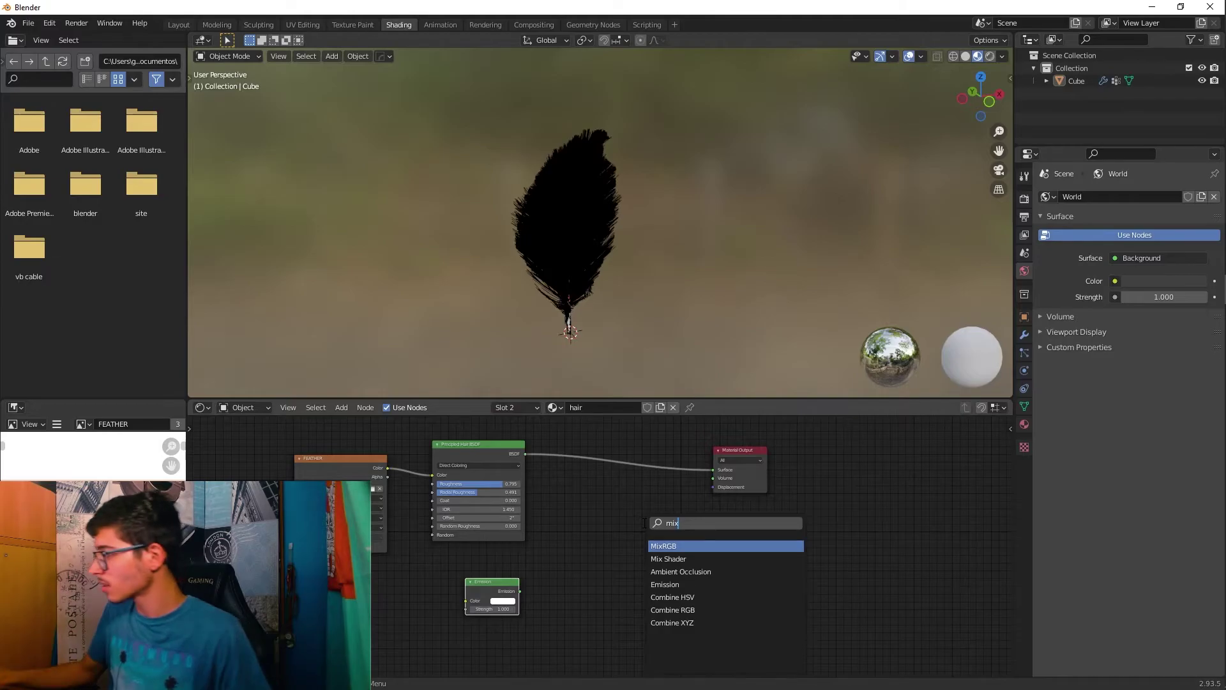
{"action": "key", "text": "Return"}
{"action": "left_click", "coordinate": [603, 478]}
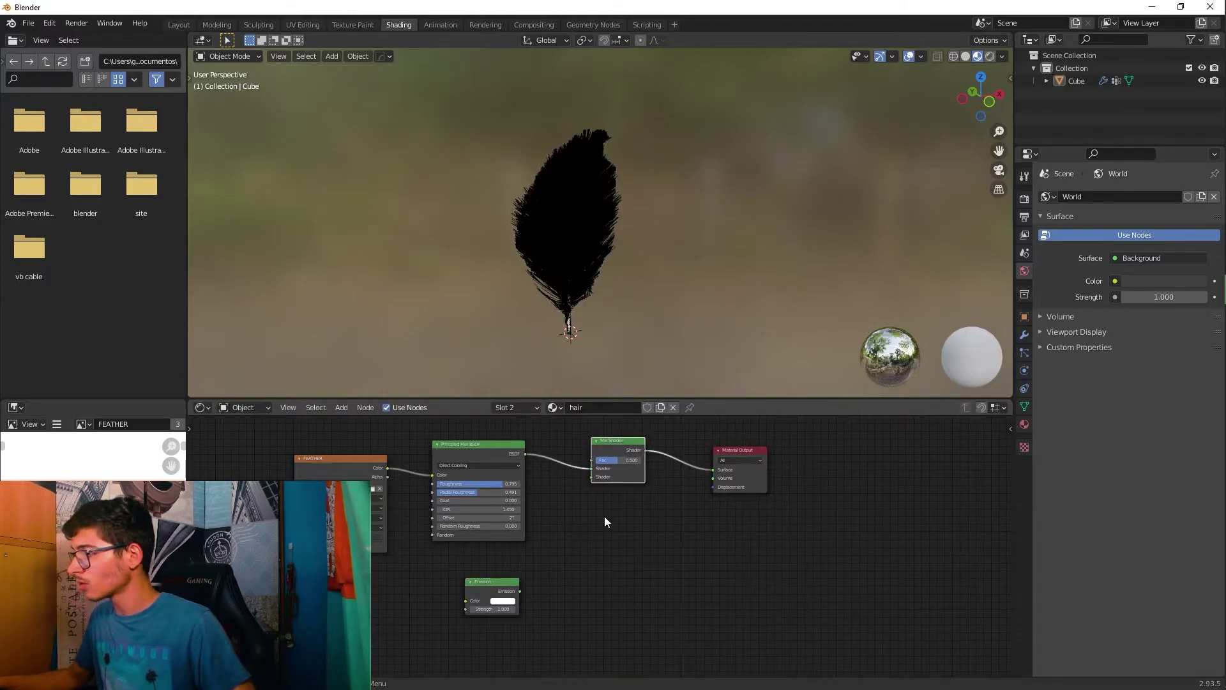
{"action": "left_click_drag", "start_coordinate": [520, 590], "coordinate": [592, 477]}
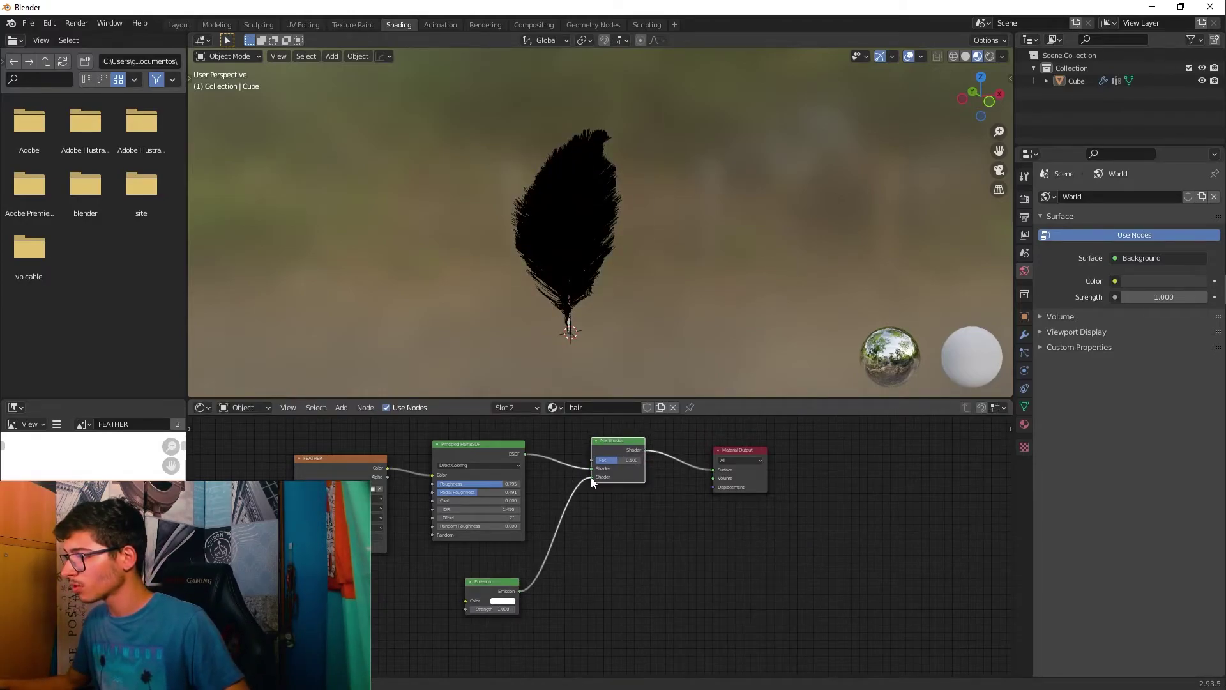
Step: Connect the FEATHER image's Color to the Emission's Color and spread out the hair material's nodes
{"action": "left_click", "coordinate": [388, 472]}
{"action": "left_click_drag", "start_coordinate": [431, 563], "coordinate": [464, 601]}
{"action": "left_click_drag", "start_coordinate": [350, 463], "coordinate": [287, 498]}
{"action": "middle_click_drag", "start_coordinate": [662, 298], "coordinate": [600, 401]}
{"action": "scroll", "coordinate": [595, 460], "scroll_direction": "down", "scroll_amount": 1}
{"action": "middle_click_drag", "start_coordinate": [589, 460], "coordinate": [581, 493]}
{"action": "mouse_move", "coordinate": [581, 492]}
{"action": "left_mouse_down"}
{"action": "mouse_move", "coordinate": [598, 476]}
{"action": "mouse_move", "coordinate": [605, 488]}
{"action": "left_mouse_up"}
{"action": "left_click_drag", "start_coordinate": [485, 513], "coordinate": [476, 525]}
Step: Add a Noise Texture node above the Principled Hair BSDF and connect its Fac output to the Mix Shader's Fac
{"action": "key", "text": "shift+a"}
{"action": "left_click", "coordinate": [443, 456]}
{"action": "type", "text": "noise"}
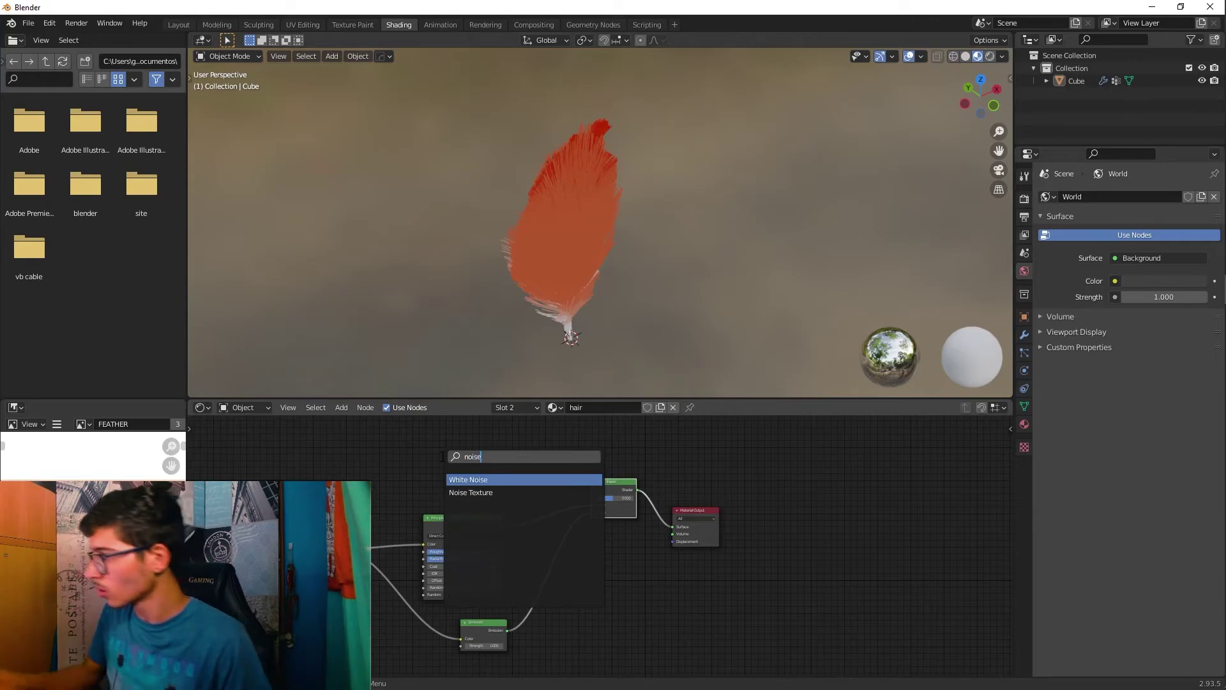
{"action": "key", "text": "Return"}
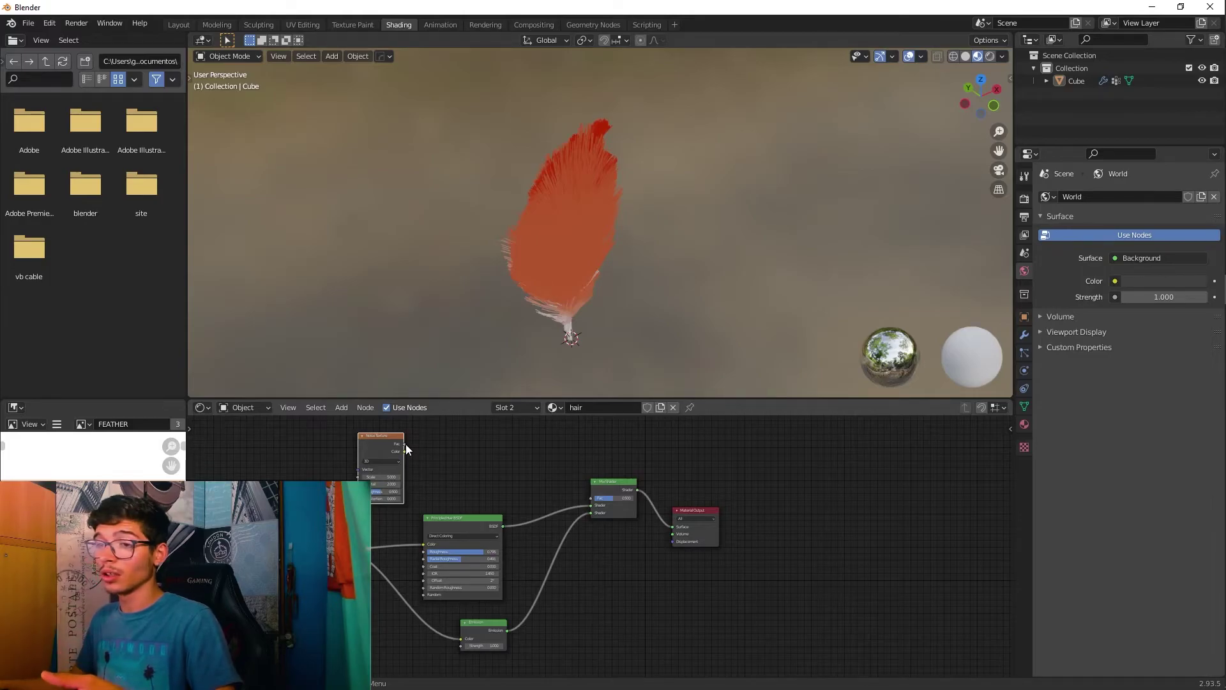
{"action": "left_click_drag", "start_coordinate": [405, 443], "coordinate": [591, 497]}
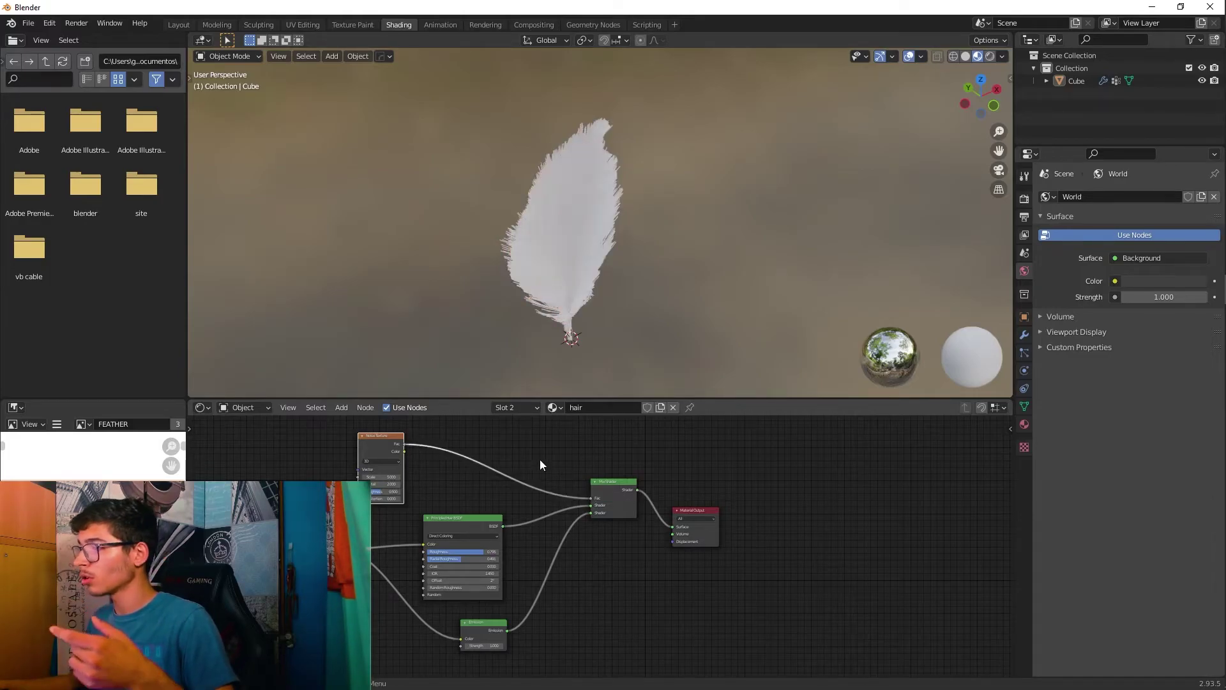
Step: Insert a ColorRamp between the Noise Texture and the Mix Shader's Fac, moving the Noise Texture aside to make room
{"action": "scroll", "coordinate": [450, 484], "scroll_direction": "up", "scroll_amount": 2}
{"action": "middle_click_drag", "start_coordinate": [439, 483], "coordinate": [631, 531]}
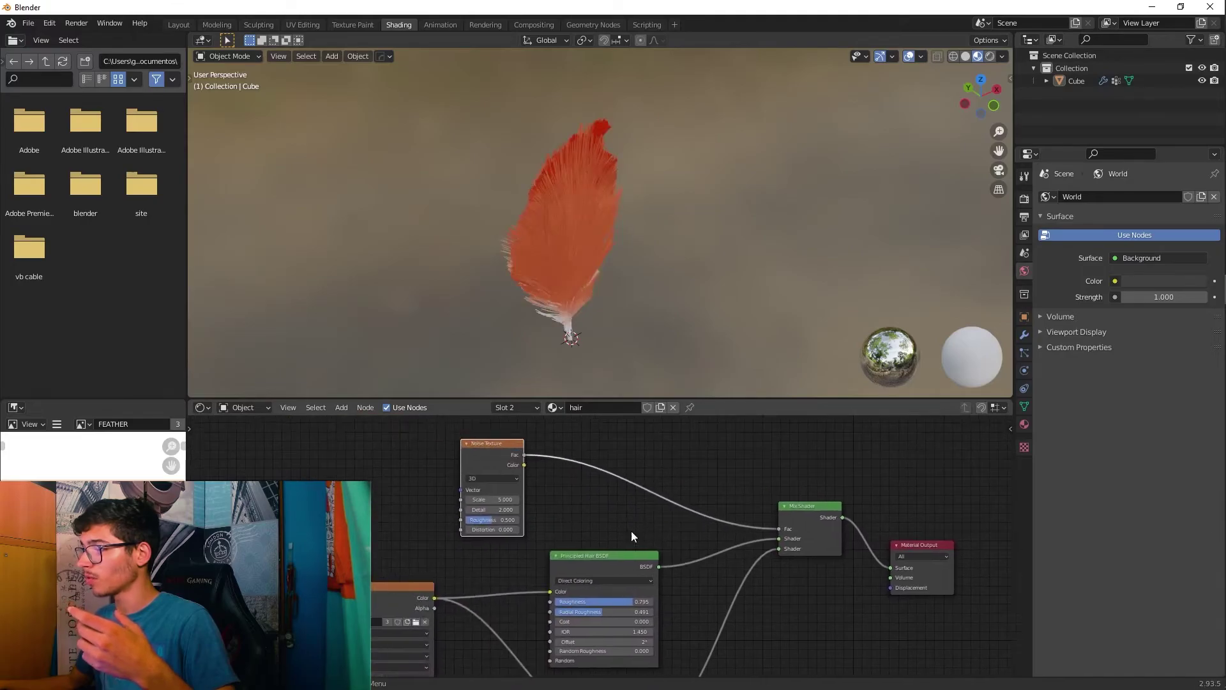
{"action": "left_click_drag", "start_coordinate": [489, 493], "coordinate": [412, 492]}
{"action": "key", "text": "shift+a"}
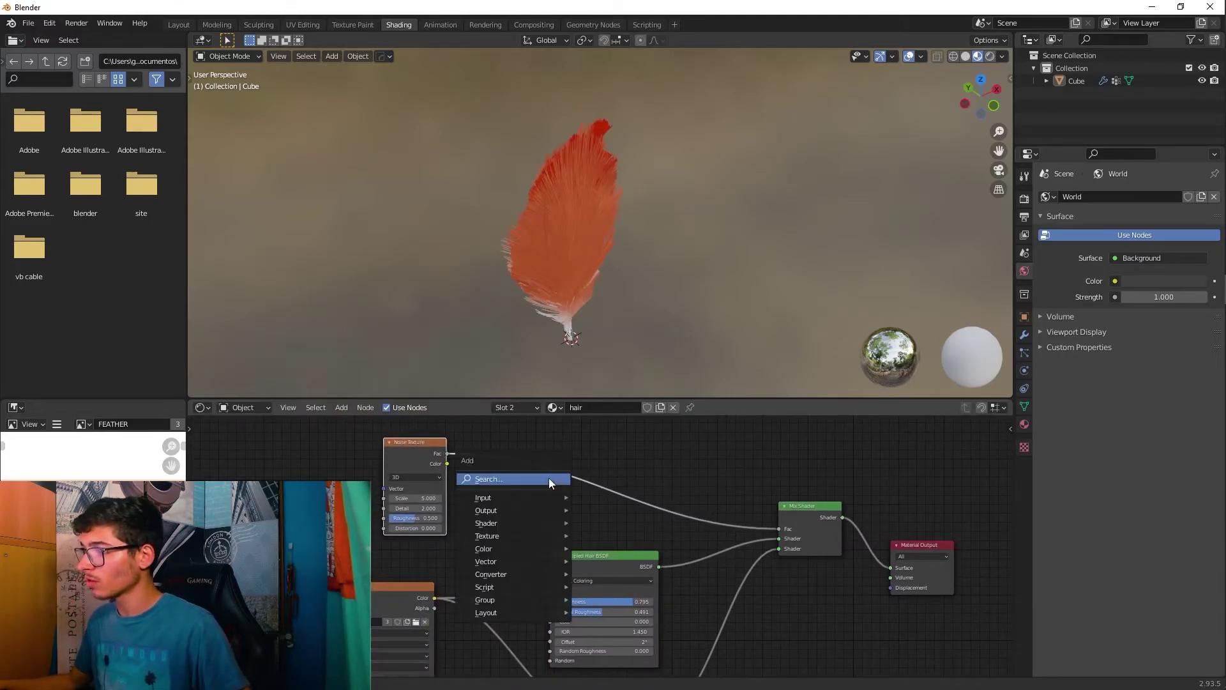
{"action": "left_click", "coordinate": [549, 479]}
{"action": "type", "text": "color ramp"}
{"action": "key", "text": "Return"}
{"action": "left_click", "coordinate": [569, 466]}
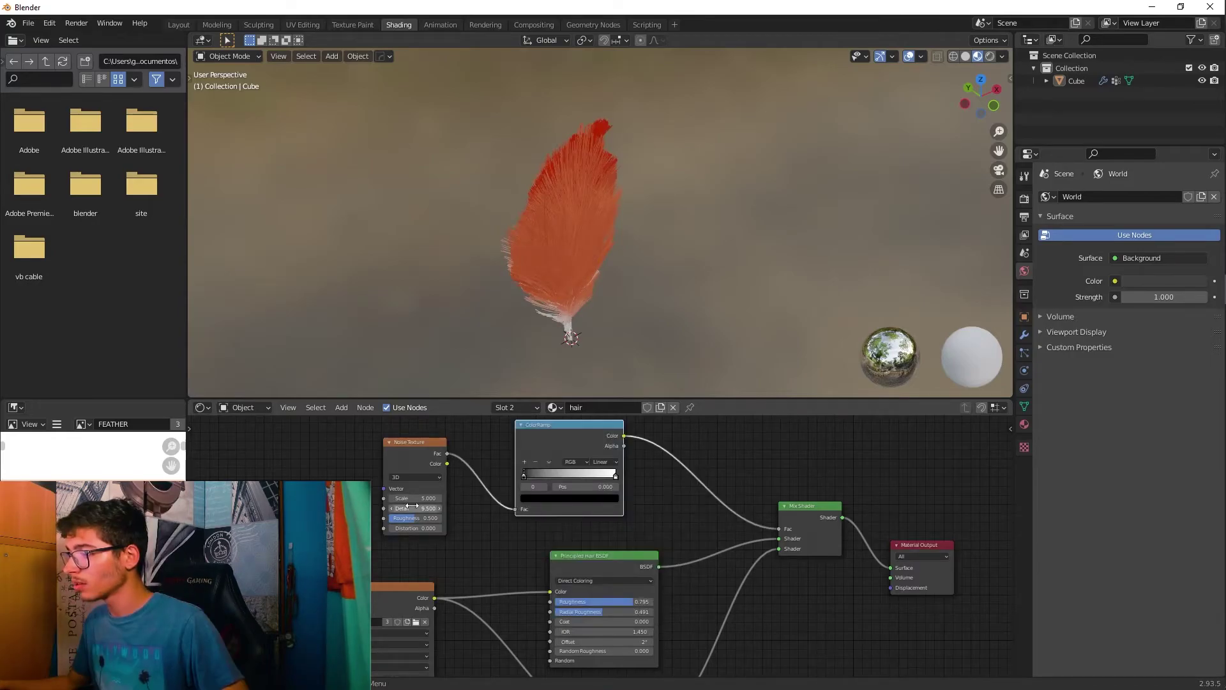
Step: Set the Noise Texture's Scale to 7.7 and Detail to 9.5, and bring the ColorRamp stops close together with white at about 0.66
{"action": "left_click_drag", "start_coordinate": [399, 498], "coordinate": [428, 497]}
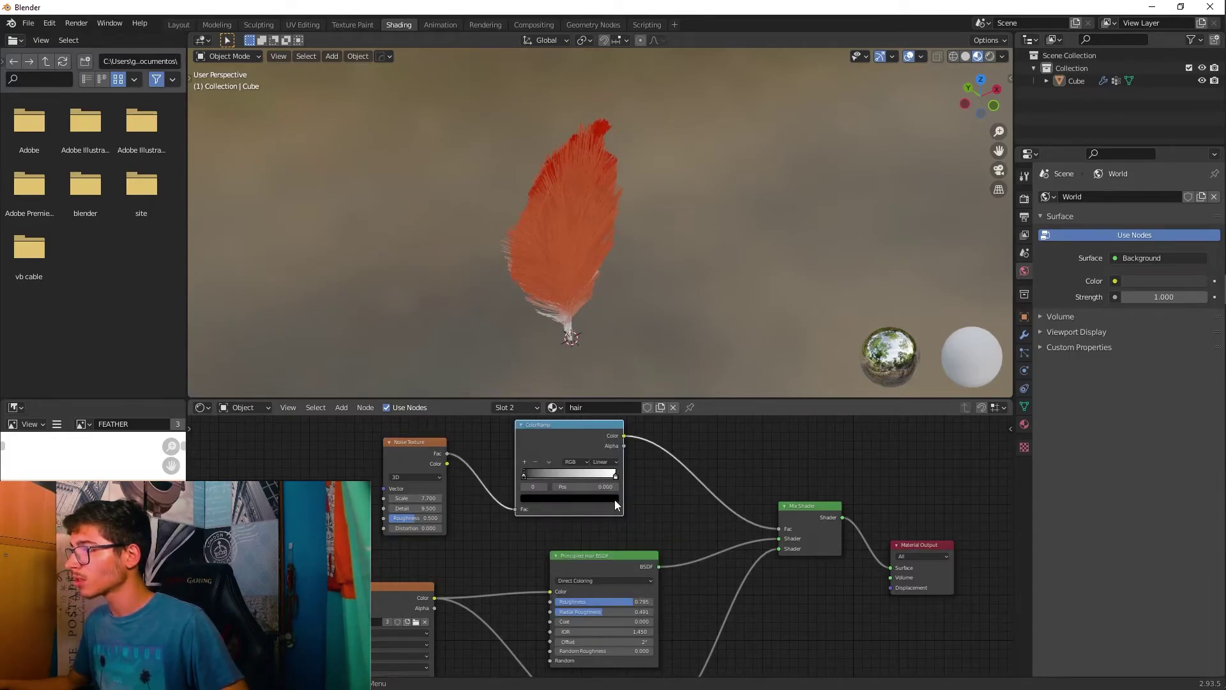
{"action": "left_click_drag", "start_coordinate": [523, 476], "coordinate": [583, 477]}
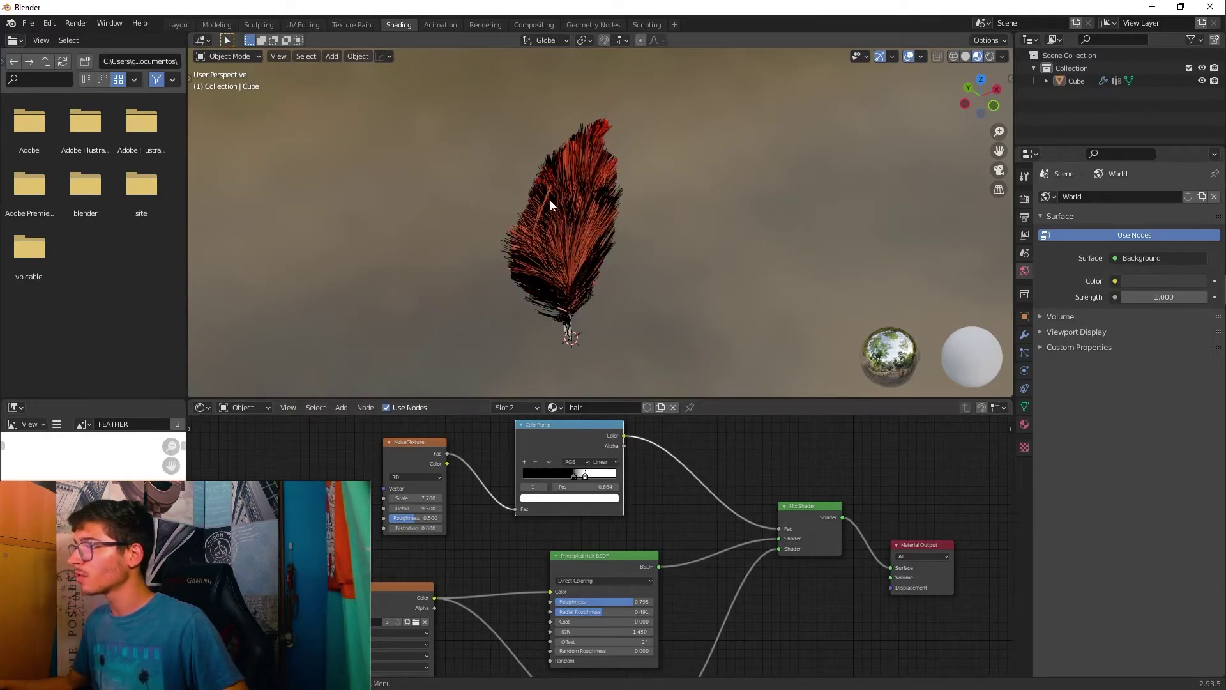
{"action": "middle_click_drag", "start_coordinate": [557, 232], "coordinate": [727, 199]}
{"action": "scroll", "coordinate": [703, 249], "scroll_direction": "down", "scroll_amount": 2}
{"action": "scroll", "coordinate": [630, 297], "scroll_direction": "up", "scroll_amount": 4}
{"action": "scroll", "coordinate": [586, 252], "scroll_direction": "down", "scroll_amount": 4}
{"action": "scroll", "coordinate": [604, 254], "scroll_direction": "up", "scroll_amount": 3}
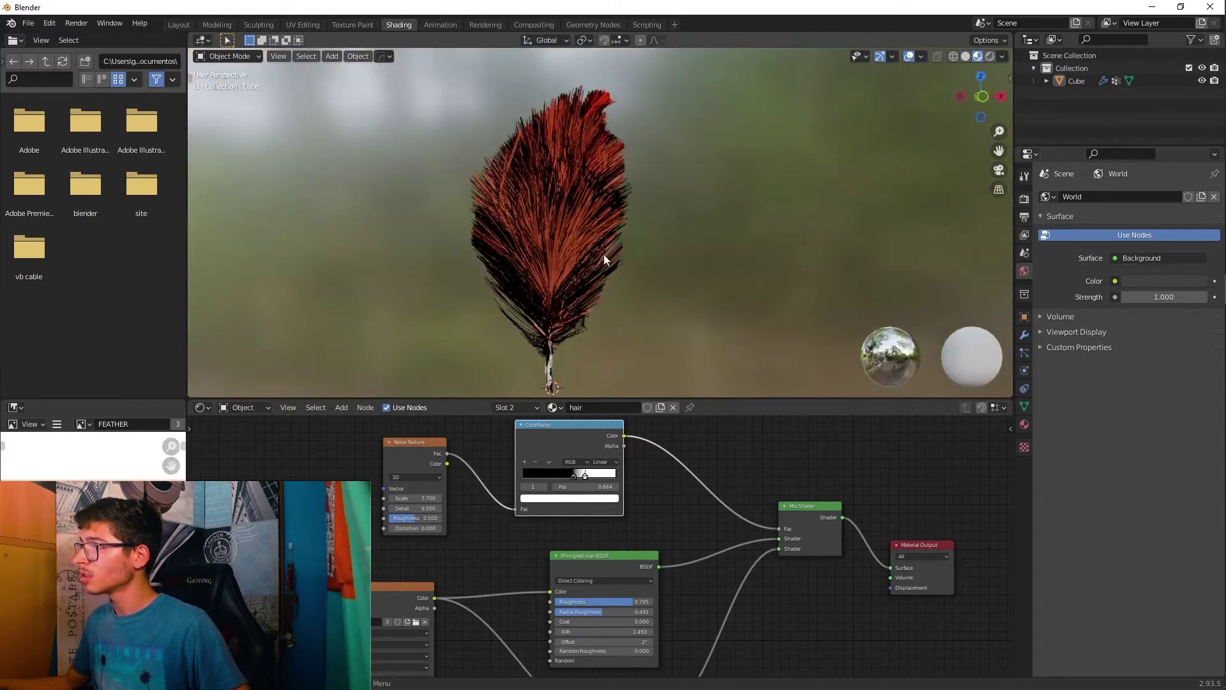
Step: Switch to the Layout workspace and examine the whole feather from the front
{"action": "left_click", "coordinate": [175, 25]}
{"action": "scroll", "coordinate": [516, 396], "scroll_direction": "down", "scroll_amount": 3}
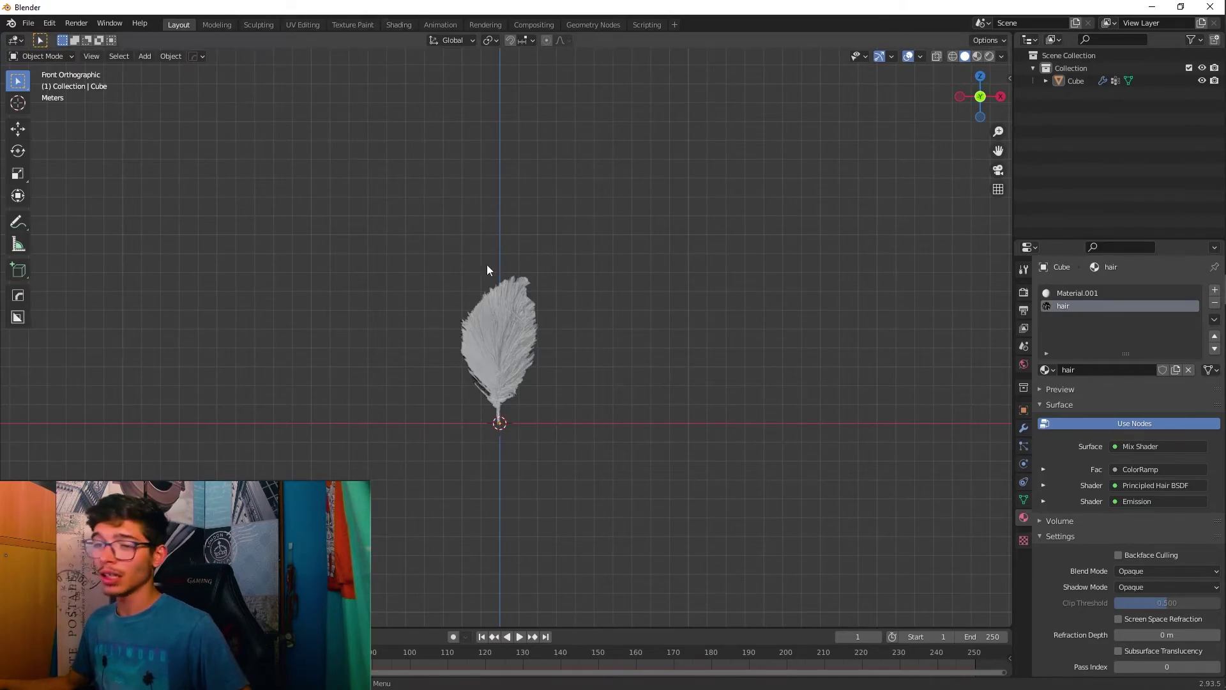
{"action": "scroll", "coordinate": [541, 376], "scroll_direction": "up", "scroll_amount": 5}
{"action": "middle_click_drag", "start_coordinate": [569, 504], "coordinate": [577, 353], "text": "shift"}
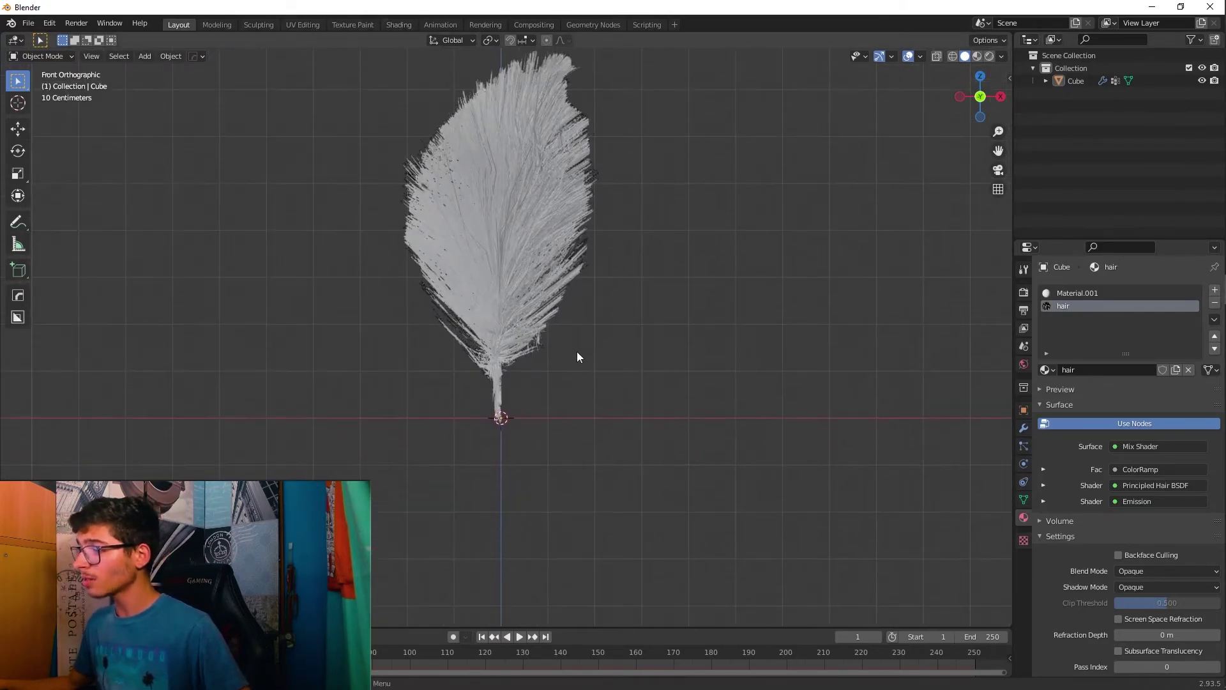
{"action": "scroll", "coordinate": [575, 307], "scroll_direction": "down", "scroll_amount": 4}
{"action": "scroll", "coordinate": [579, 266], "scroll_direction": "down", "scroll_amount": 2}
{"action": "scroll", "coordinate": [580, 260], "scroll_direction": "up", "scroll_amount": 3}
{"action": "middle_click_drag", "start_coordinate": [561, 295], "coordinate": [574, 402], "text": "shift"}
{"action": "scroll", "coordinate": [574, 403], "scroll_direction": "down", "scroll_amount": 2}
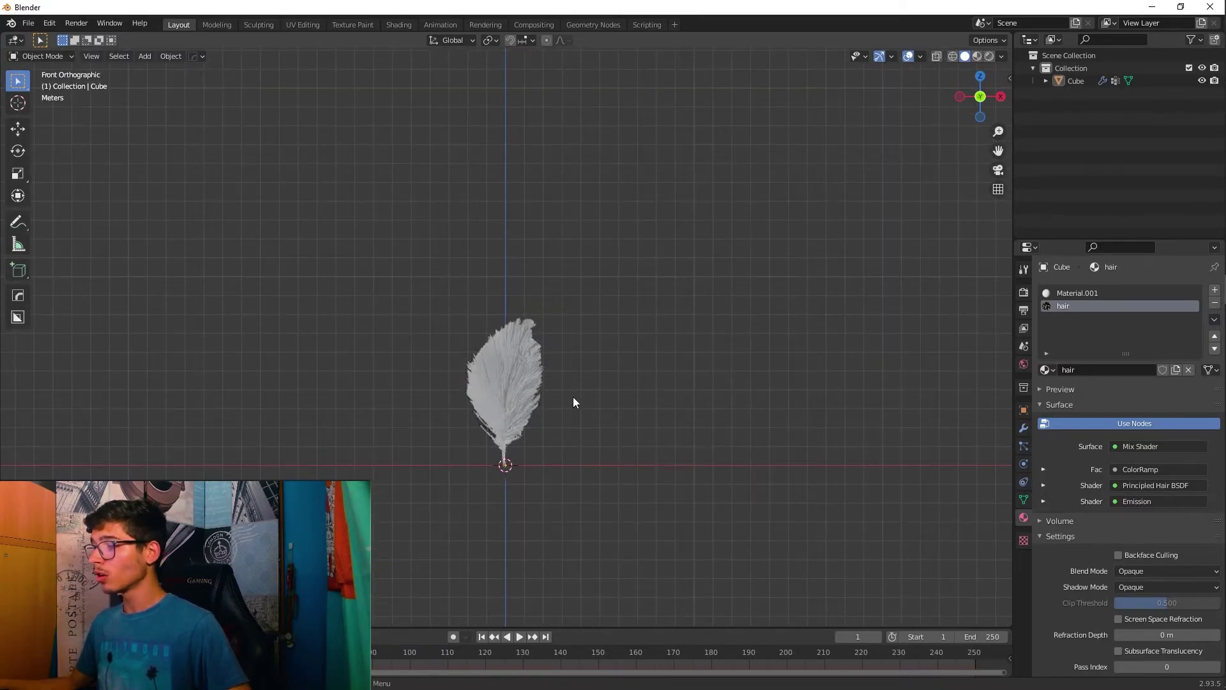
{"action": "left_click_drag", "start_coordinate": [408, 286], "coordinate": [591, 473]}
{"action": "left_click", "coordinate": [588, 438]}
{"action": "left_click", "coordinate": [509, 458]}
{"action": "left_click", "coordinate": [716, 401]}
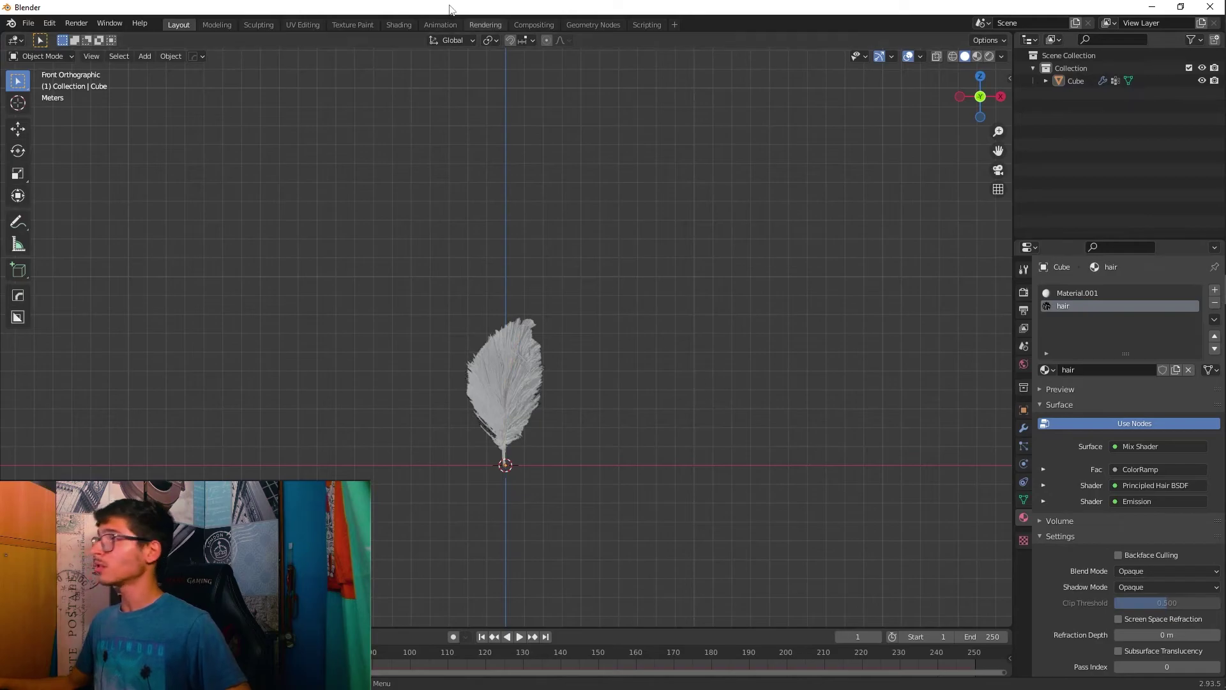
{"action": "left_click", "coordinate": [398, 25]}
{"action": "left_click", "coordinate": [179, 24]}
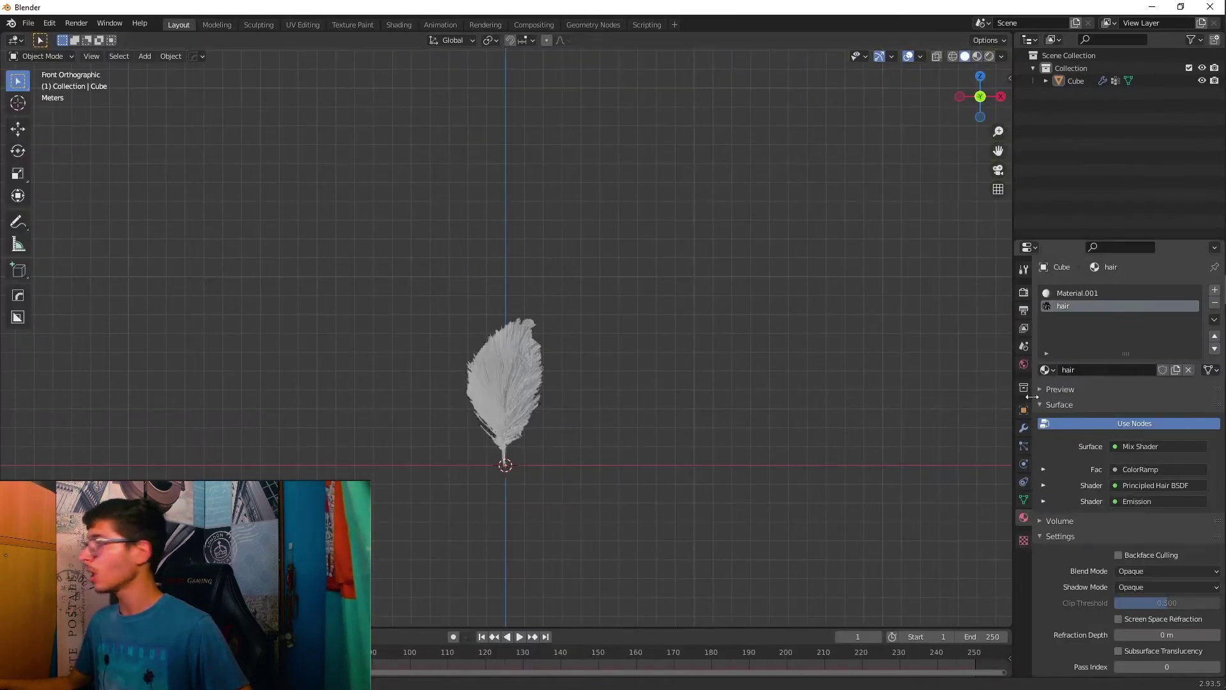
Step: Set the render engine to Cycles with GPU Compute as the device
{"action": "left_click", "coordinate": [1023, 295]}
{"action": "left_click", "coordinate": [1144, 290]}
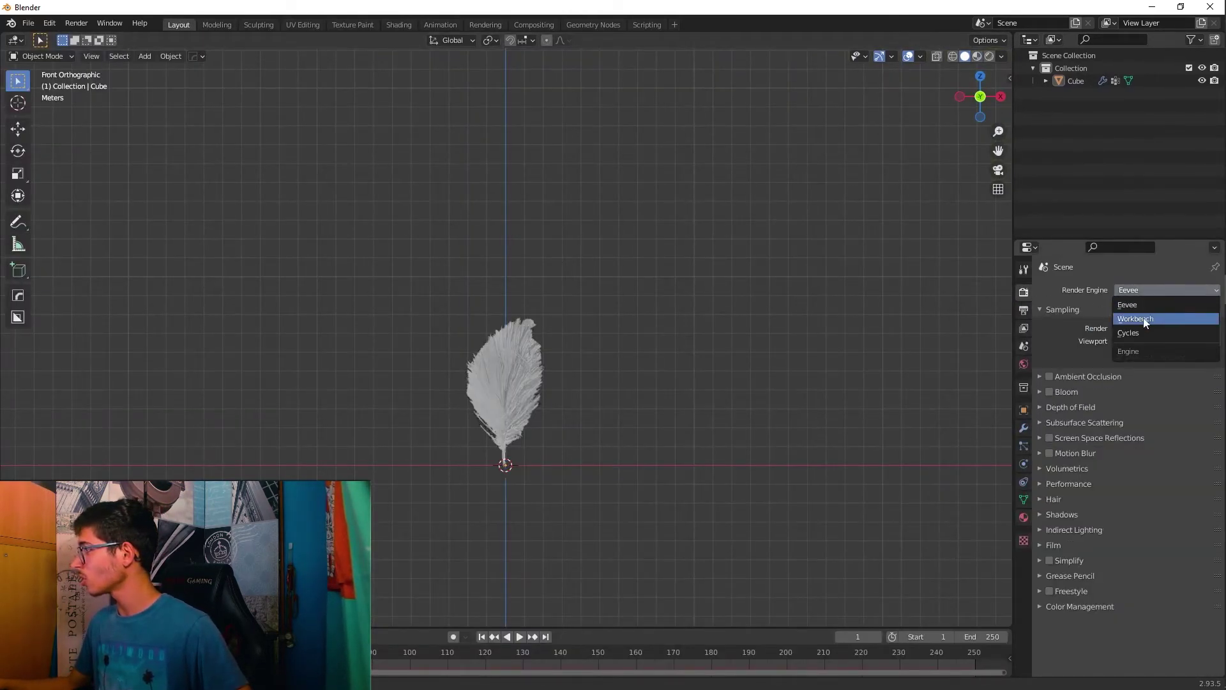
{"action": "left_click", "coordinate": [1139, 335]}
{"action": "left_click", "coordinate": [1141, 322]}
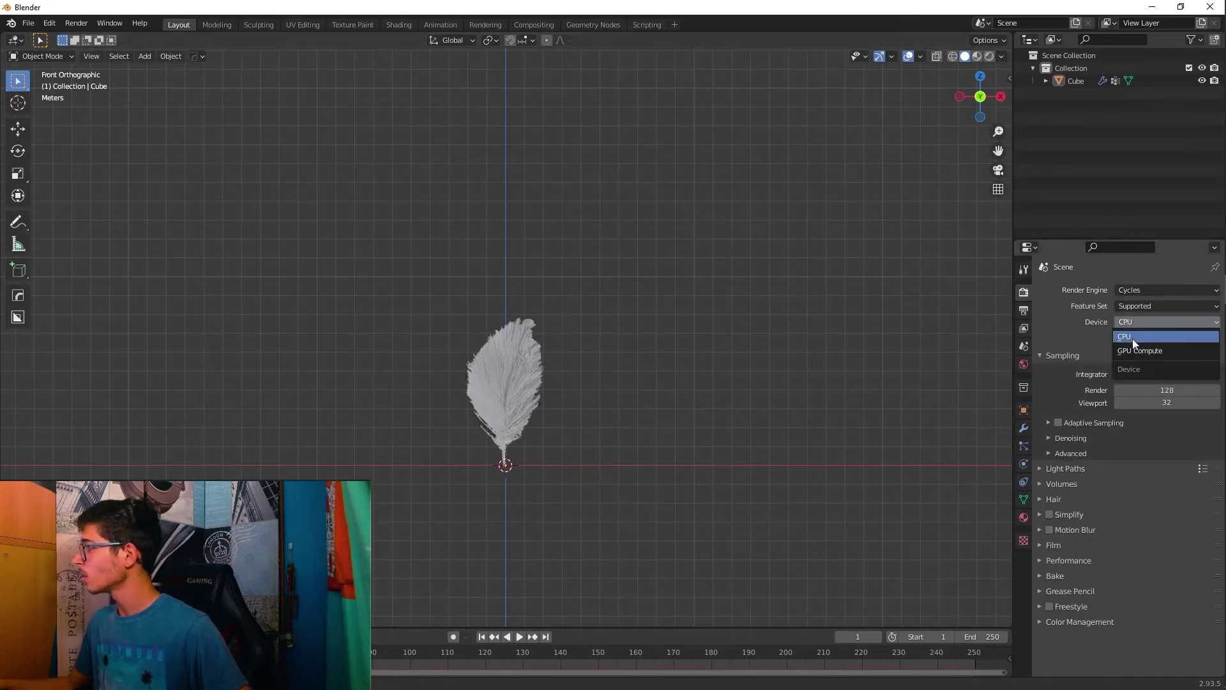
{"action": "left_click", "coordinate": [1135, 350]}
Step: Preview the feather in Rendered viewport shading, and return the viewport to Material Preview
{"action": "key", "text": "z"}
{"action": "left_click", "coordinate": [617, 396]}
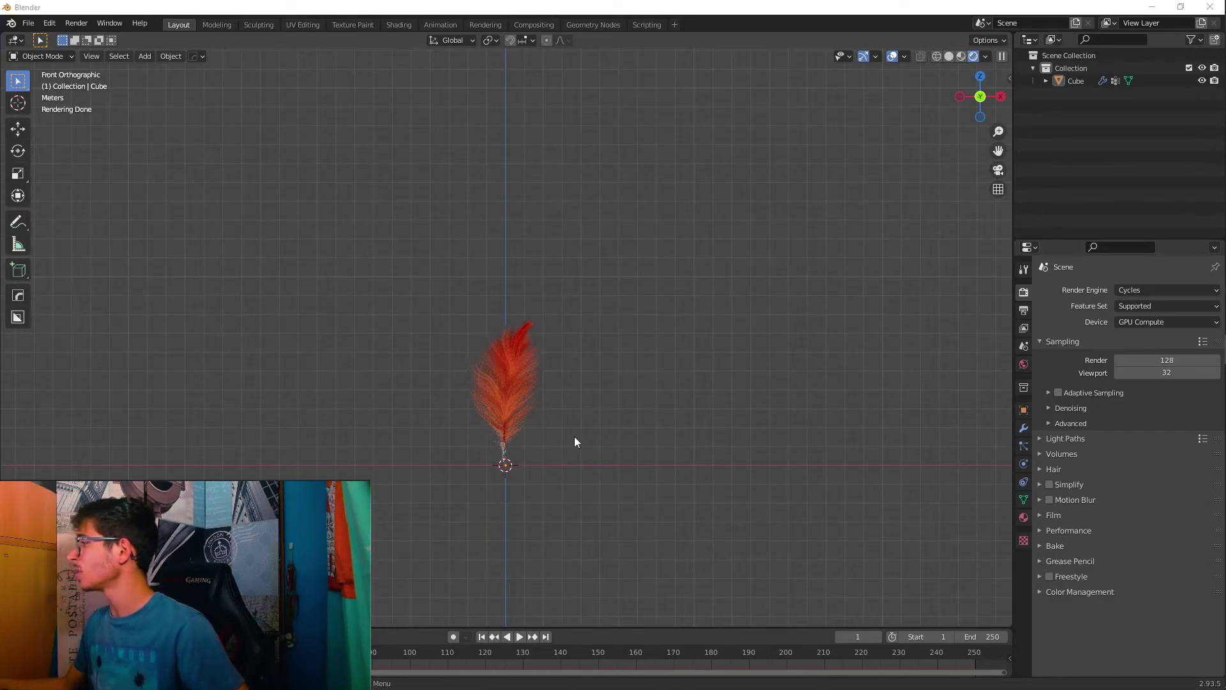
{"action": "scroll", "coordinate": [573, 436], "scroll_direction": "up", "scroll_amount": 4}
{"action": "mouse_move", "coordinate": [574, 514]}
{"action": "middle_mouse_down"}
{"action": "mouse_move", "coordinate": [578, 443]}
{"action": "mouse_move", "coordinate": [571, 516]}
{"action": "mouse_move", "coordinate": [573, 489]}
{"action": "middle_mouse_up"}
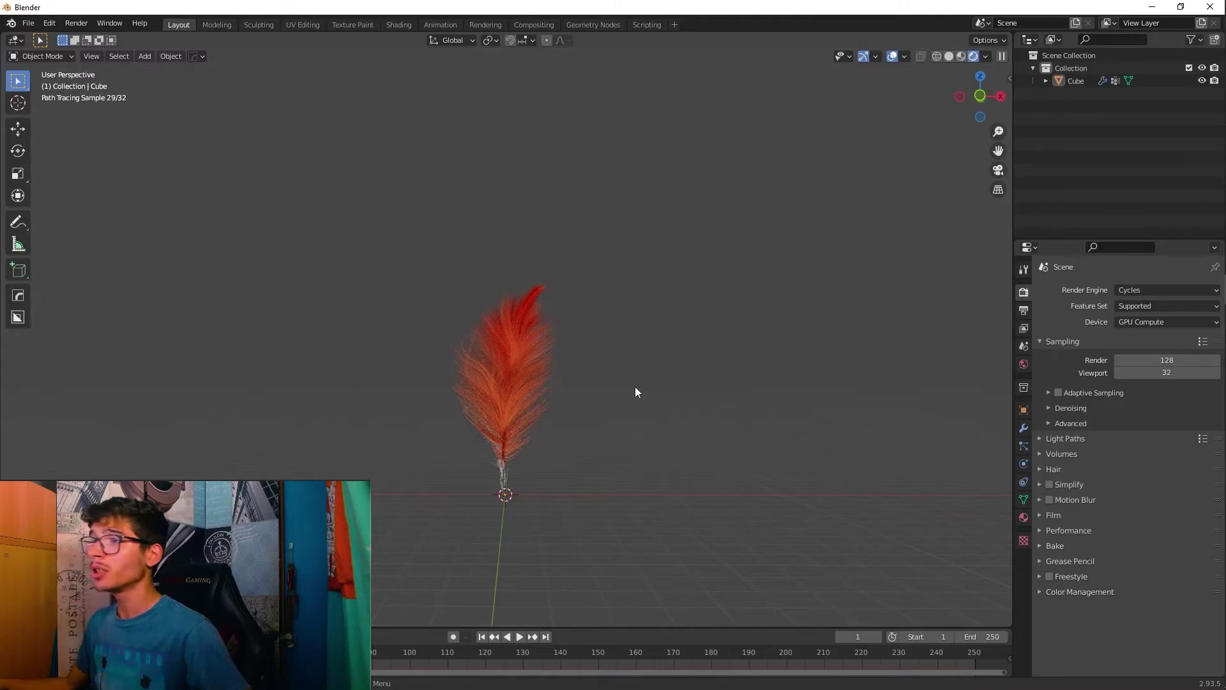
{"action": "left_click", "coordinate": [960, 57]}
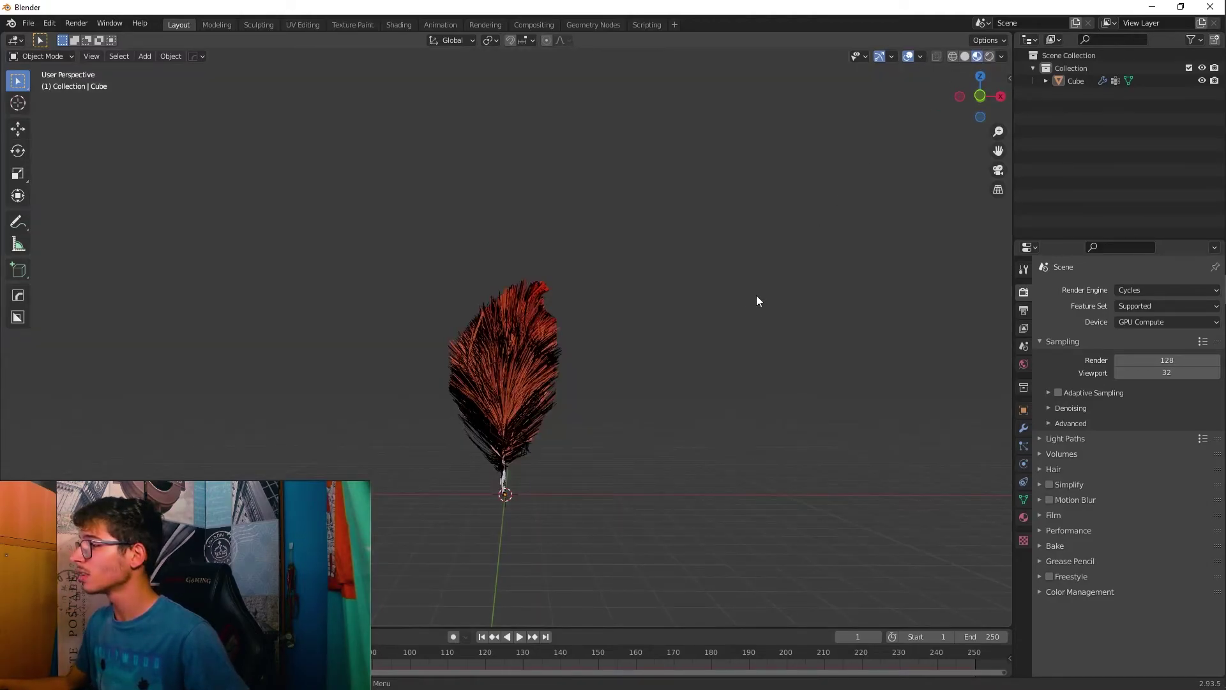
{"action": "left_click", "coordinate": [966, 56]}
{"action": "left_click", "coordinate": [977, 56]}
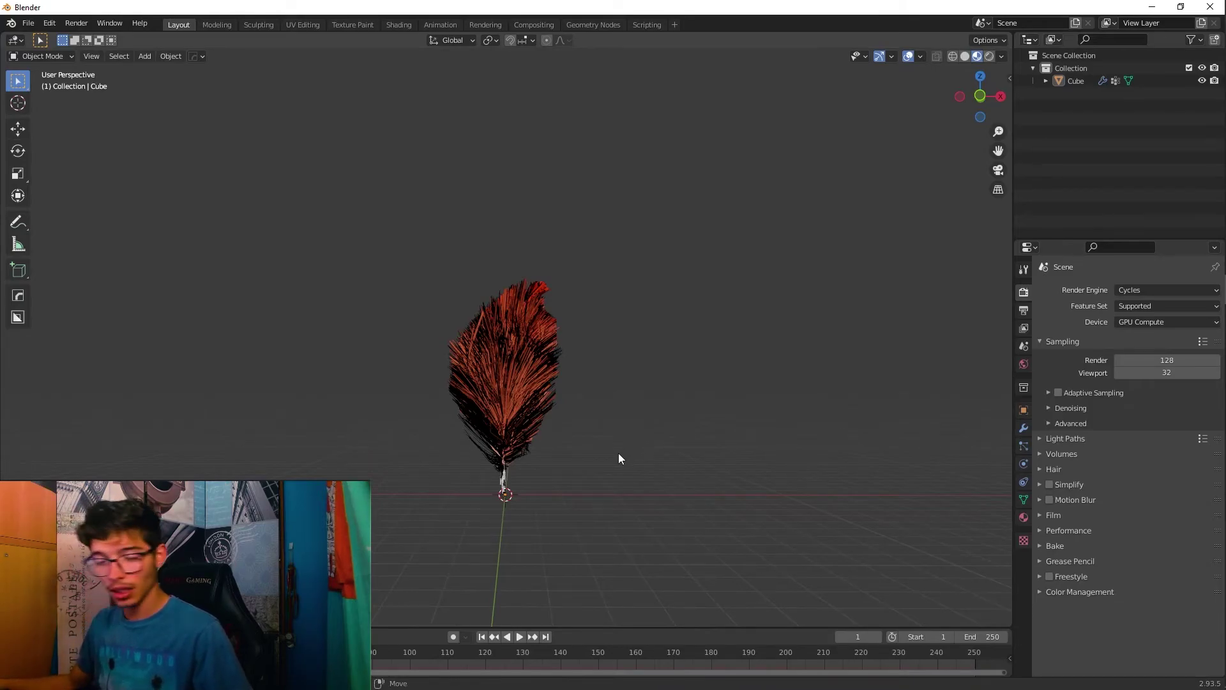
Step: Add a camera and align it to the current view of the feather
{"action": "key", "text": "shift+a"}
{"action": "left_click", "coordinate": [573, 540]}
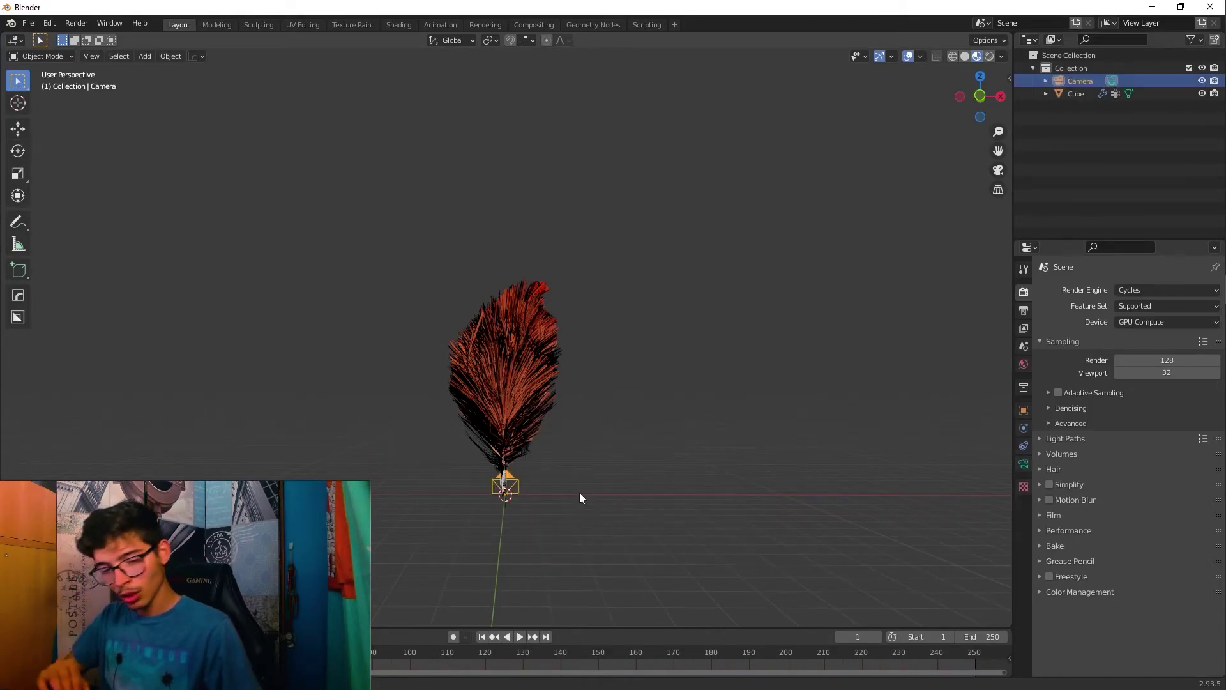
{"action": "key", "text": "ctrl+alt+KP_0"}
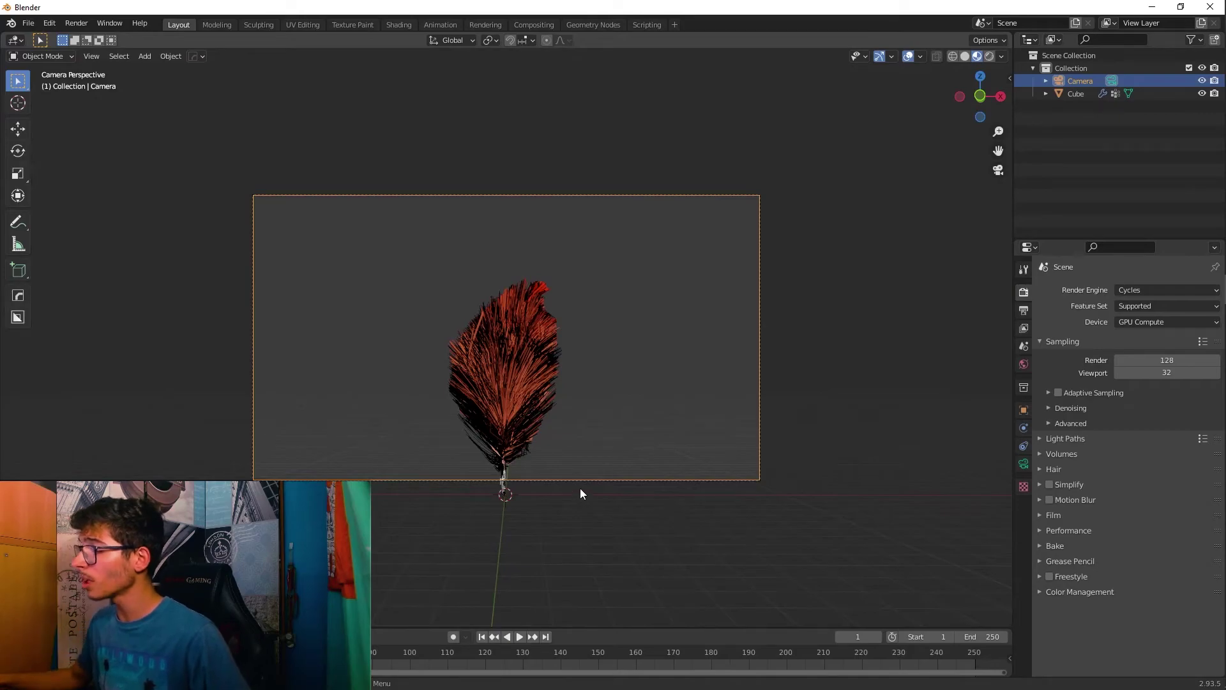
{"action": "middle_click_drag", "start_coordinate": [564, 525], "coordinate": [572, 504], "text": "shift"}
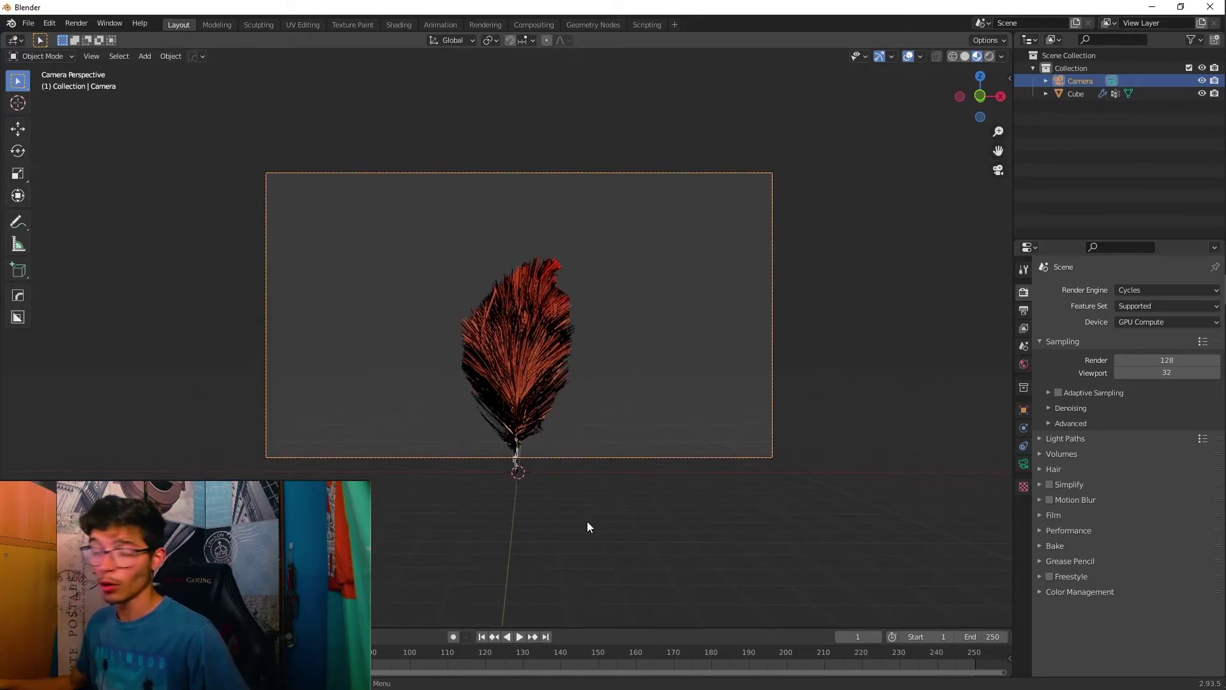
{"action": "scroll", "coordinate": [585, 526], "scroll_direction": "up", "scroll_amount": 2}
Step: Lock the camera to the view and reframe it so the whole feather, including the shaft's base, fits inside the frame
{"action": "key", "text": "n"}
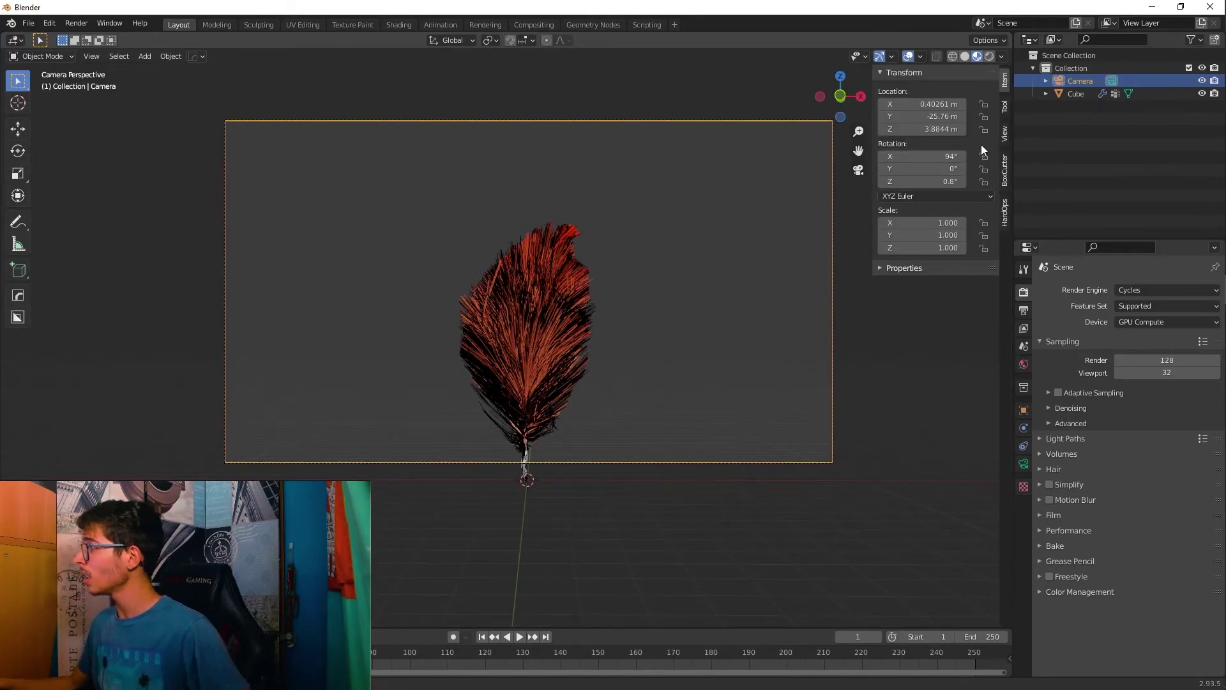
{"action": "left_click", "coordinate": [1006, 134]}
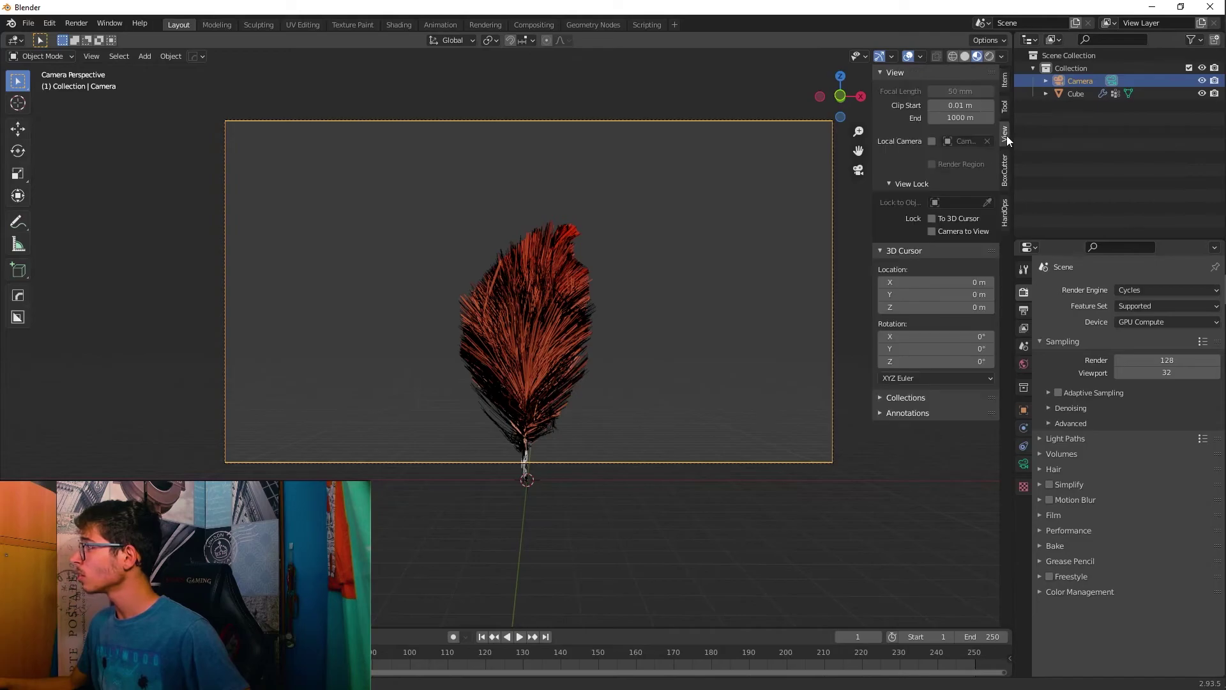
{"action": "left_click", "coordinate": [932, 232]}
{"action": "middle_click_drag", "start_coordinate": [684, 402], "coordinate": [683, 368]}
{"action": "mouse_move", "coordinate": [688, 350]}
{"action": "middle_mouse_down"}
{"action": "mouse_move", "coordinate": [698, 348]}
{"action": "mouse_move", "coordinate": [686, 345]}
{"action": "middle_mouse_up"}
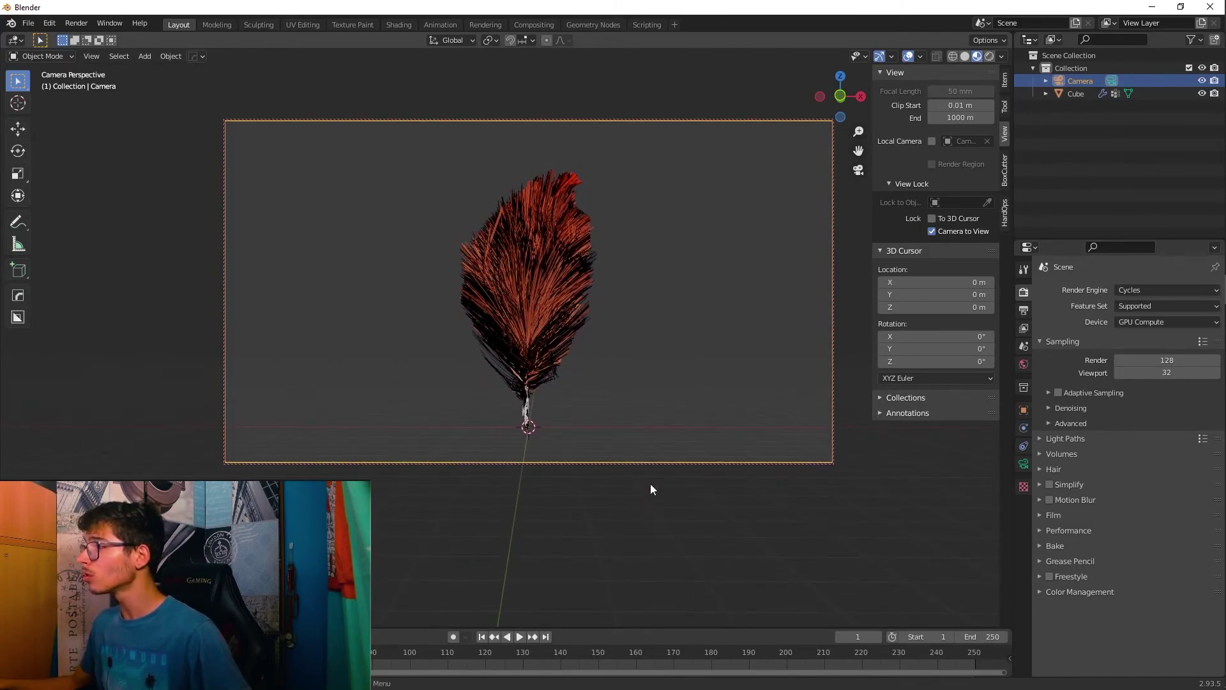
{"action": "left_click", "coordinate": [1056, 144]}
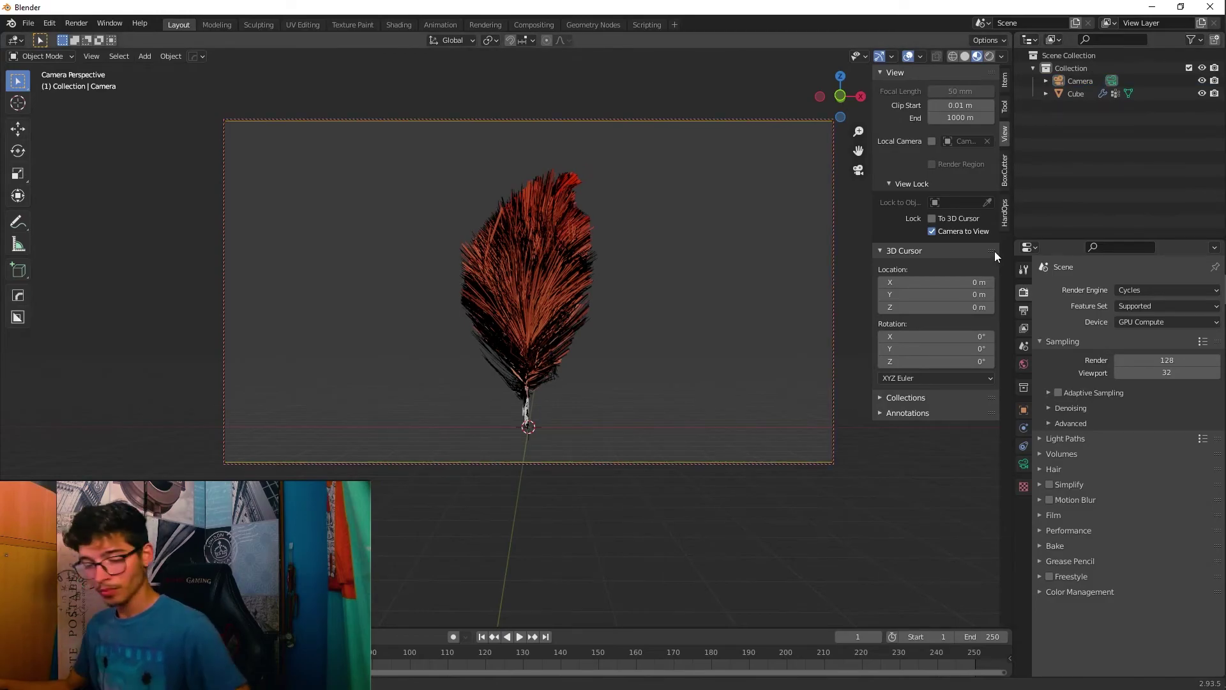
{"action": "key", "text": "n"}
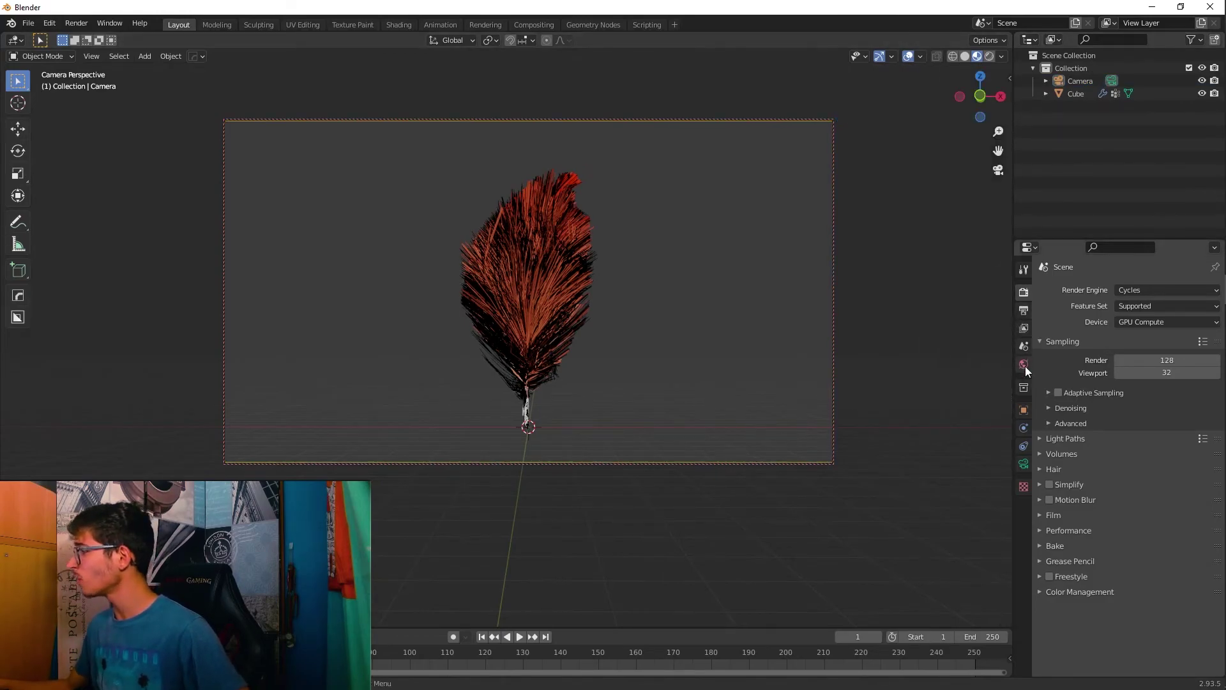
Step: Use a Sky Texture as the world background color, with Strength 0.2 and Sun Intensity 0.5
{"action": "left_click", "coordinate": [1024, 365]}
{"action": "left_click", "coordinate": [1115, 366]}
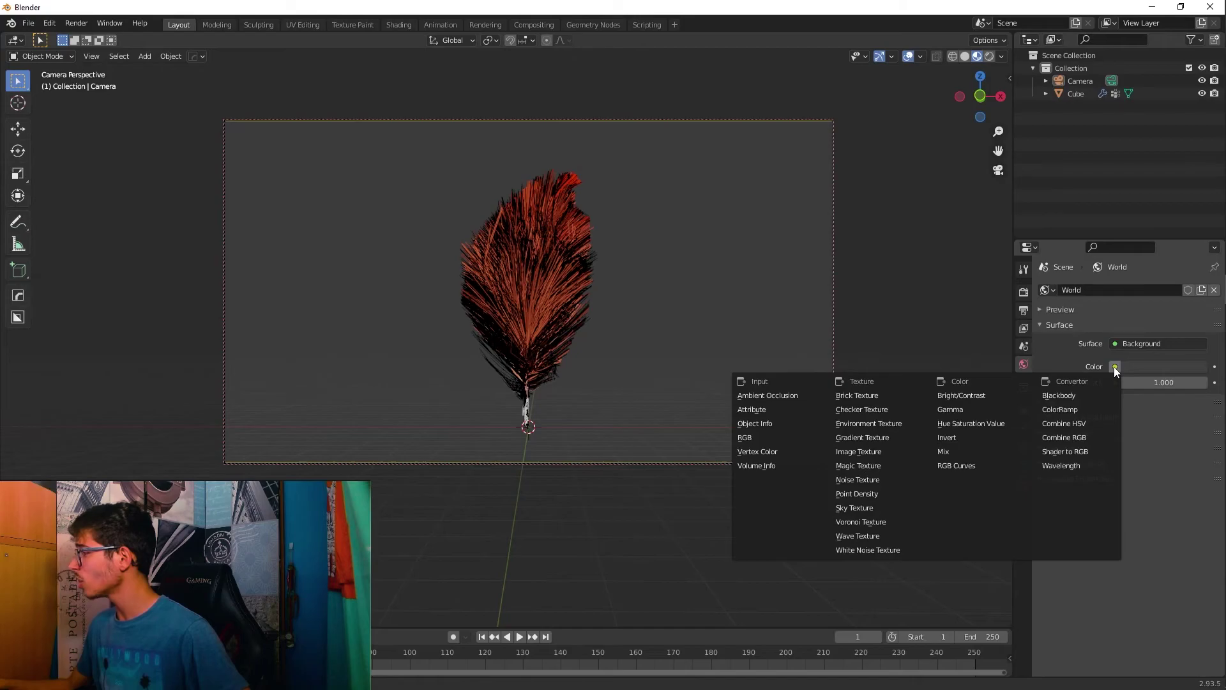
{"action": "left_click", "coordinate": [874, 507]}
{"action": "left_click", "coordinate": [1147, 530]}
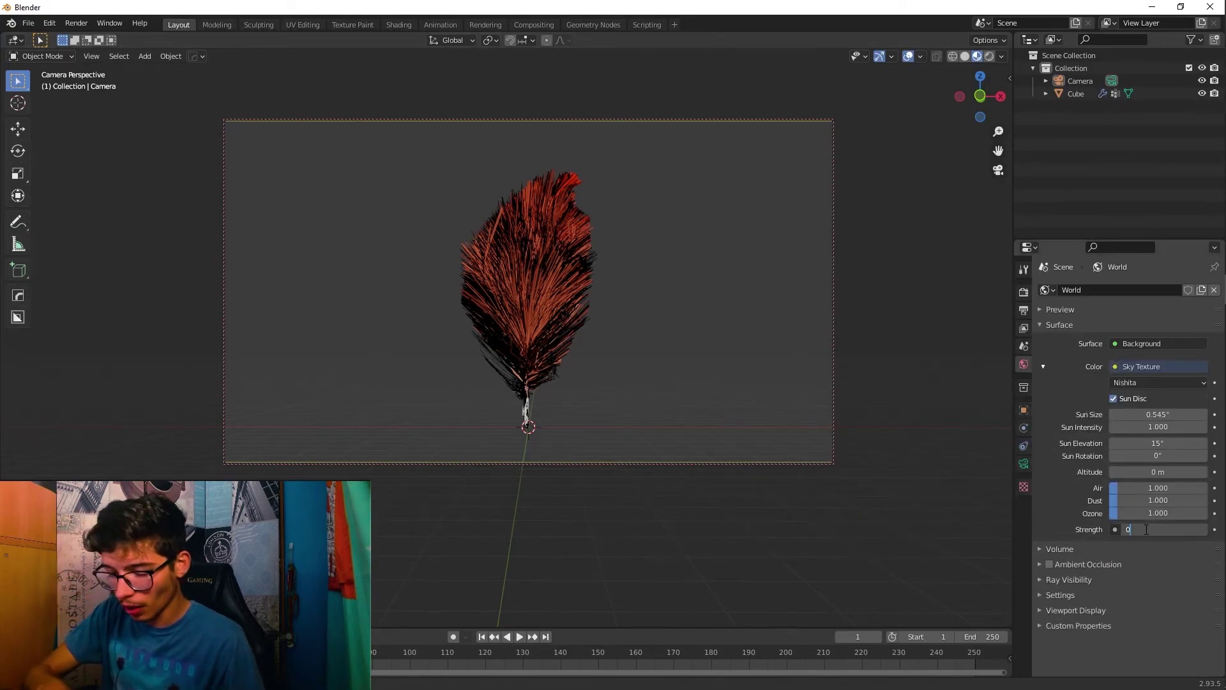
{"action": "type", "text": "0.2"}
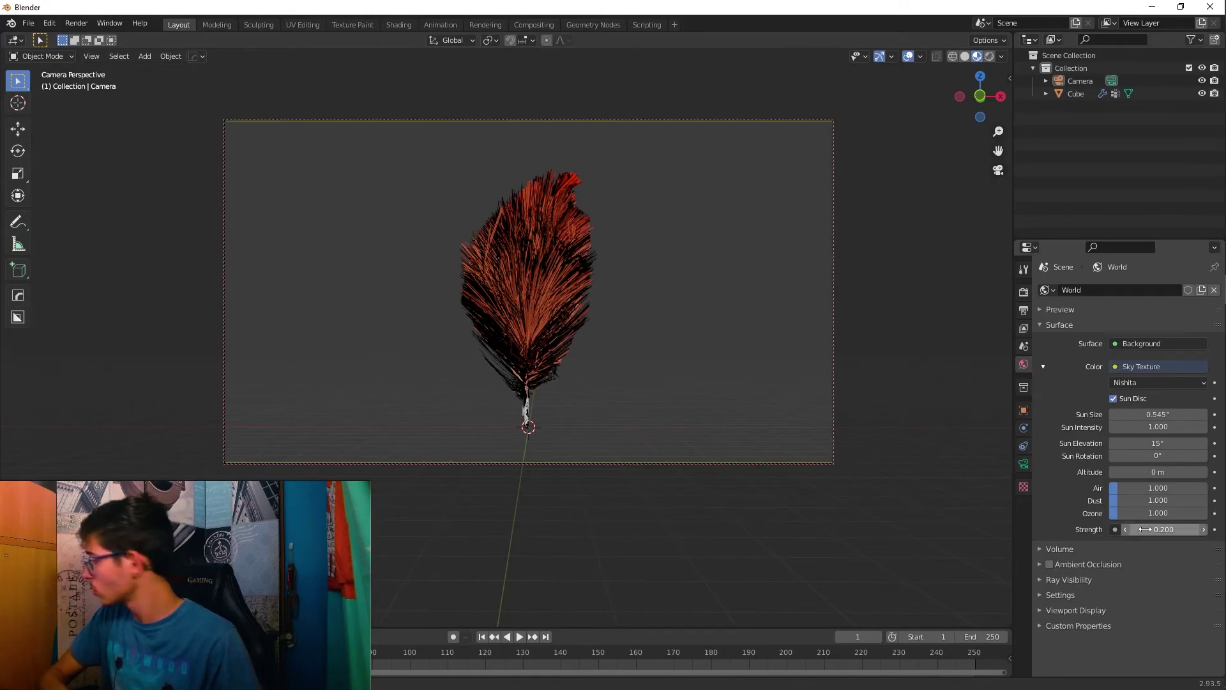
{"action": "key", "text": "Return"}
{"action": "left_click", "coordinate": [1160, 428]}
{"action": "type", "text": "0.5"}
{"action": "key", "text": "Return"}
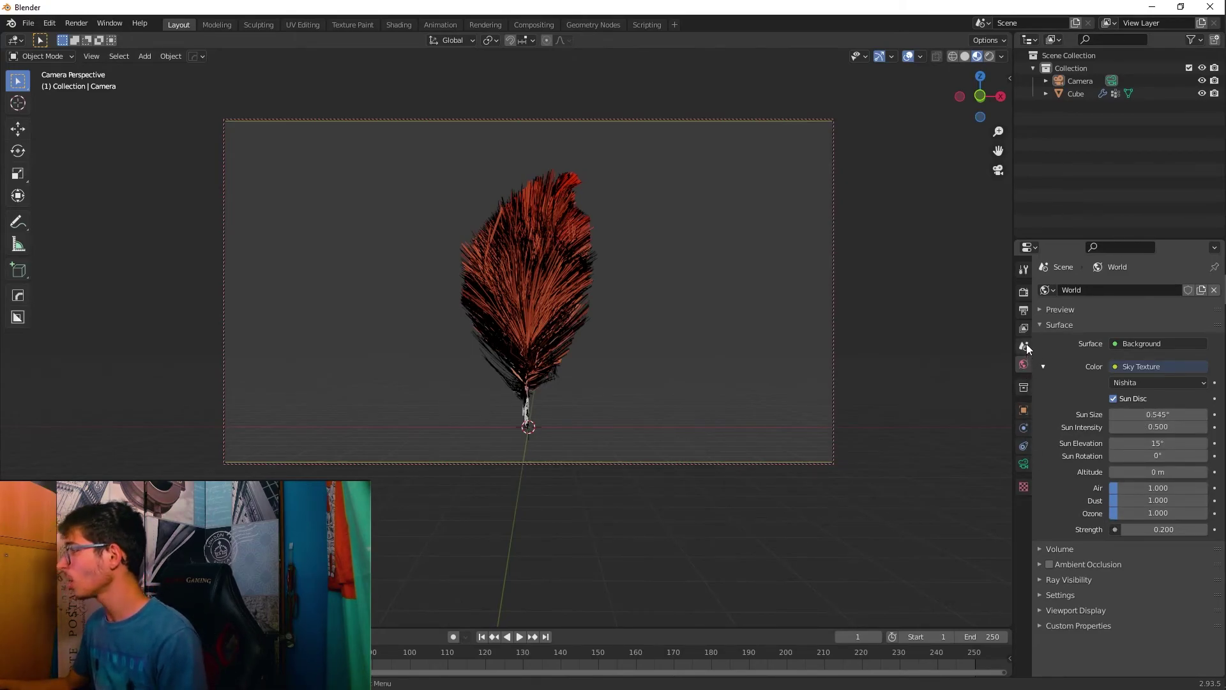
Step: Enable a transparent film background in the render settings
{"action": "left_click", "coordinate": [1024, 292]}
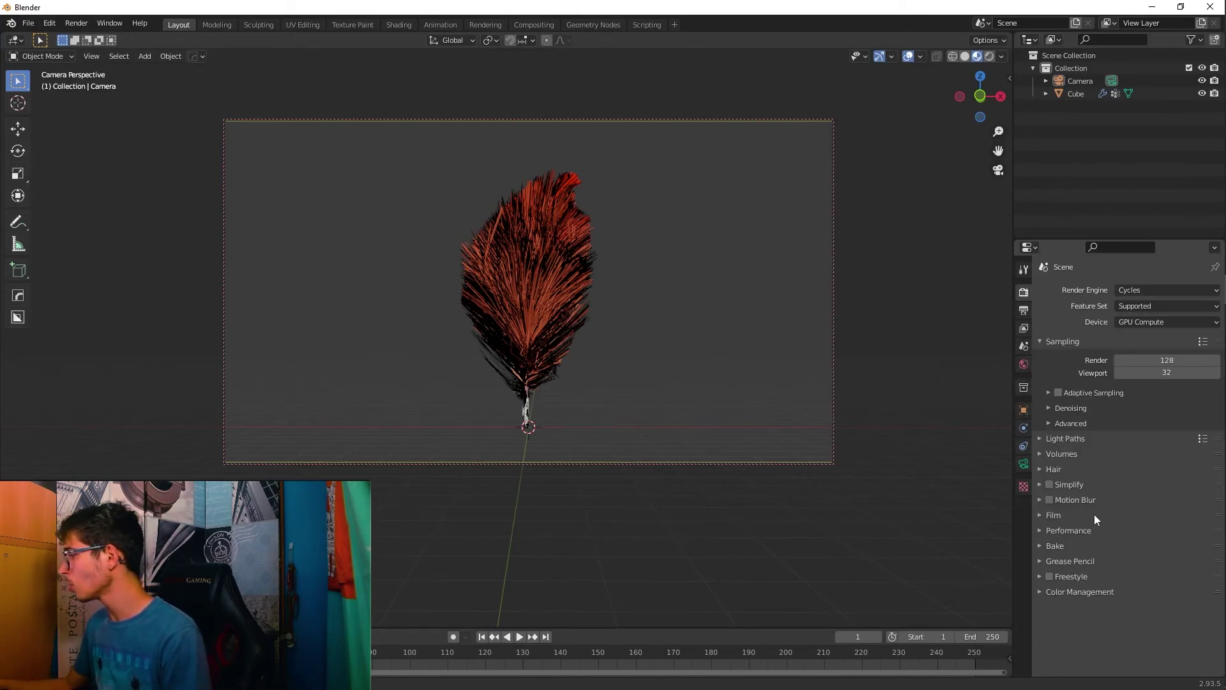
{"action": "left_click", "coordinate": [1094, 515]}
{"action": "scroll", "coordinate": [1115, 486], "scroll_direction": "down", "scroll_amount": 2}
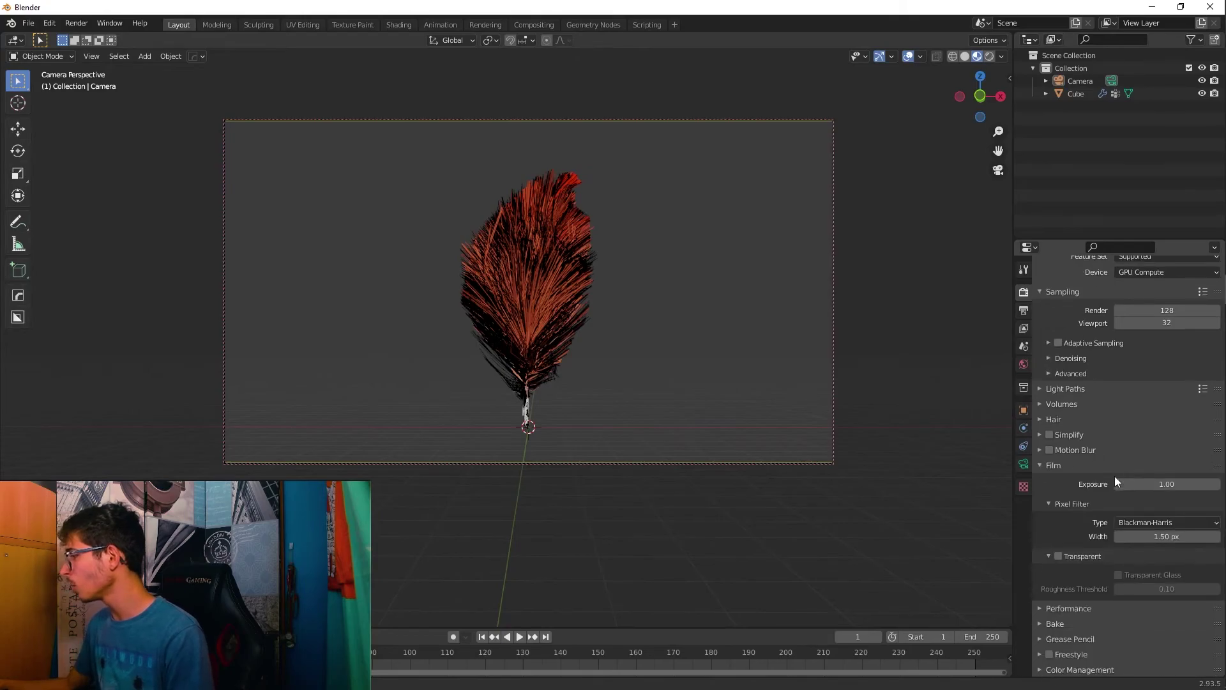
{"action": "left_click", "coordinate": [1058, 556]}
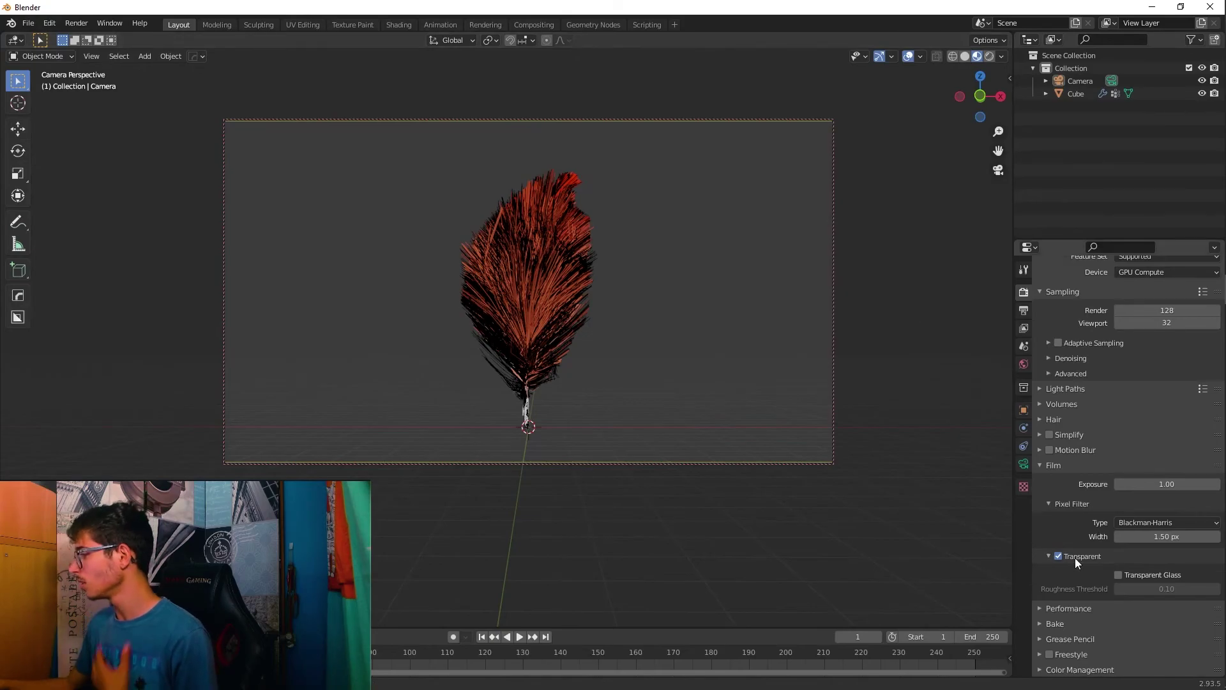
Step: Preview the render against pure black by removing the world color's Sky Texture, setting the background Strength to 0 and disabling the transparent film
{"action": "left_click", "coordinate": [989, 56]}
{"action": "left_click", "coordinate": [1024, 364]}
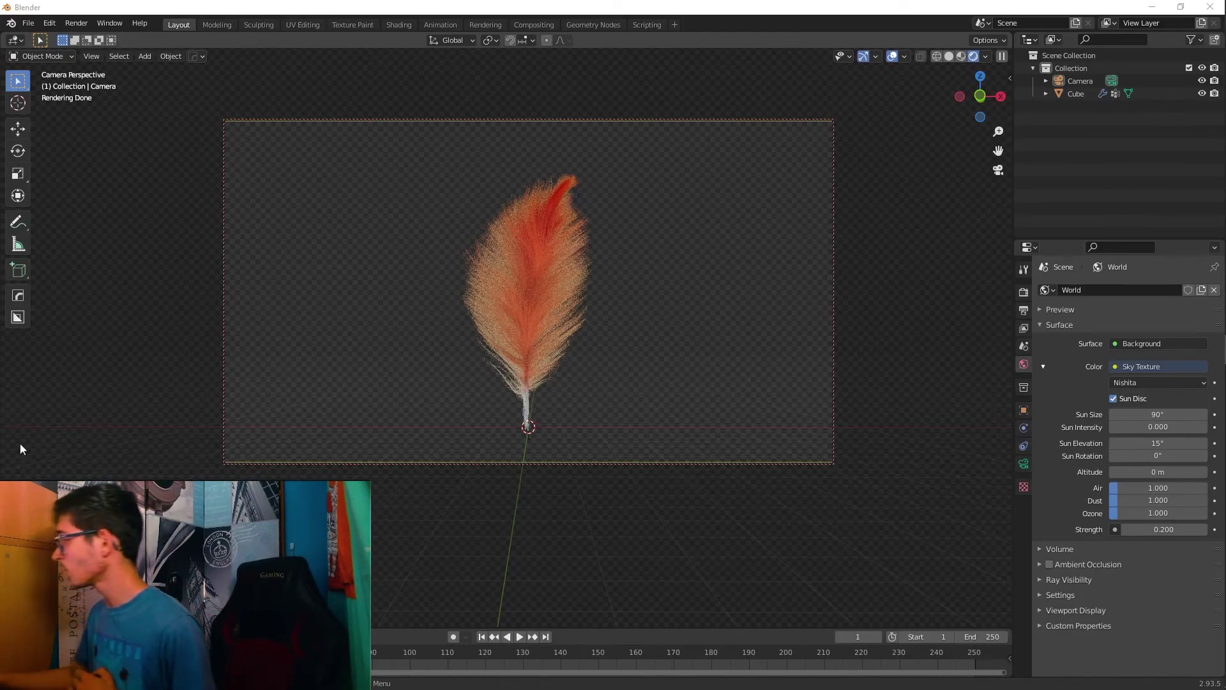
{"action": "left_click", "coordinate": [1118, 365]}
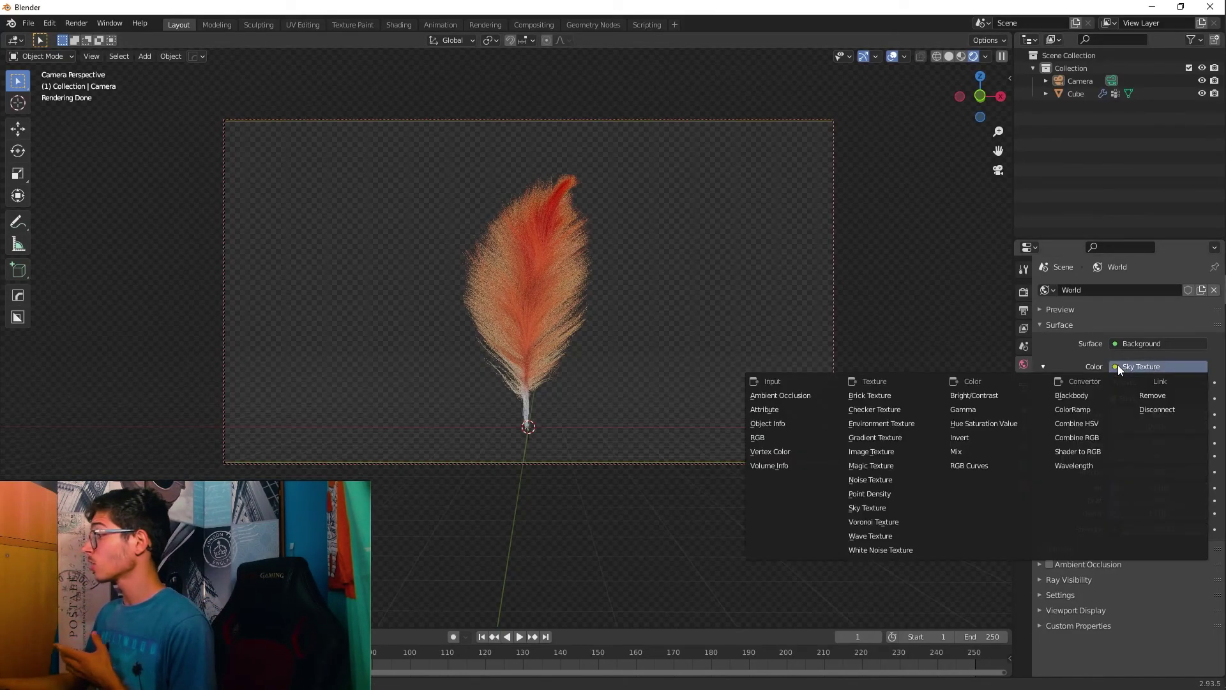
{"action": "left_click", "coordinate": [1157, 396]}
{"action": "left_click", "coordinate": [1160, 382]}
{"action": "key", "text": "Return"}
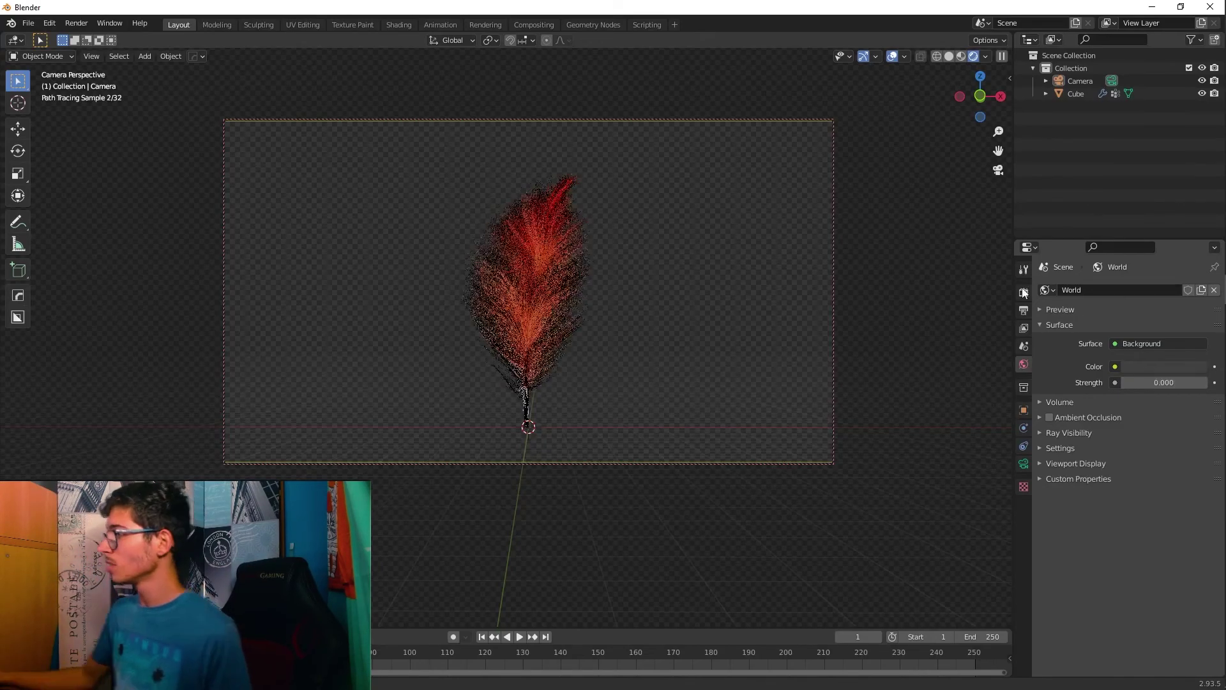
{"action": "left_click", "coordinate": [1024, 291]}
{"action": "left_click", "coordinate": [1059, 555]}
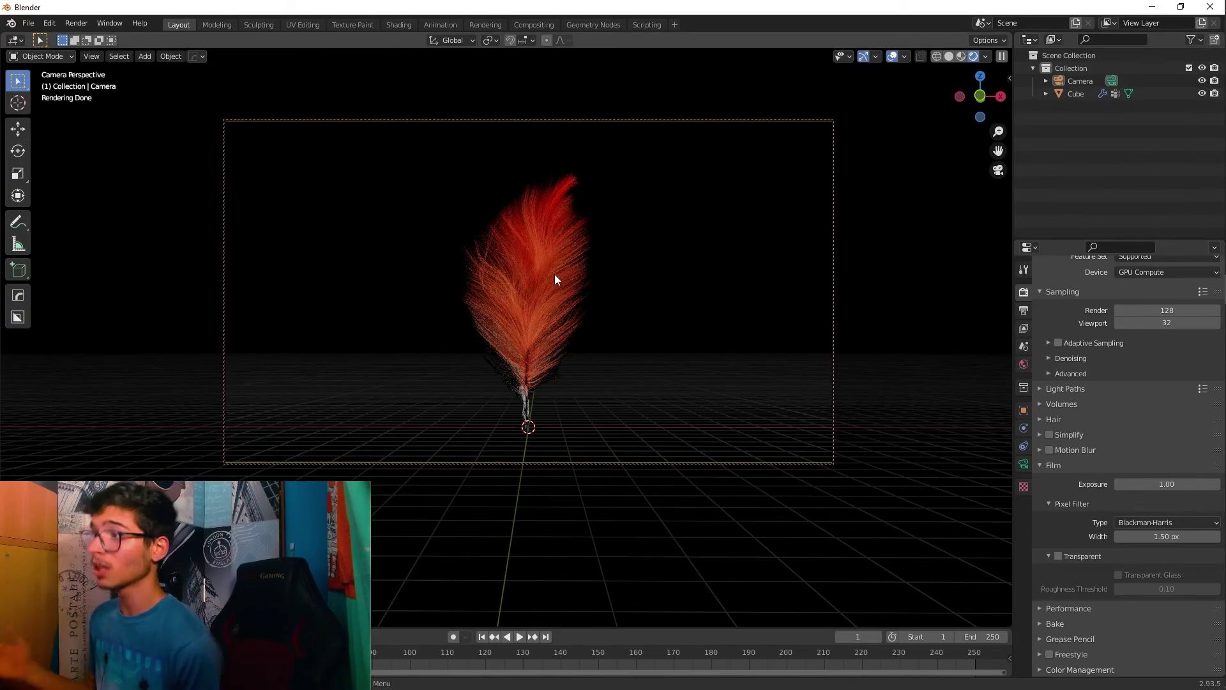
Step: Set the Emission Strength in the feather's hair material to 6.8 and check the glow in the rendered camera view
{"action": "left_click", "coordinate": [399, 24]}
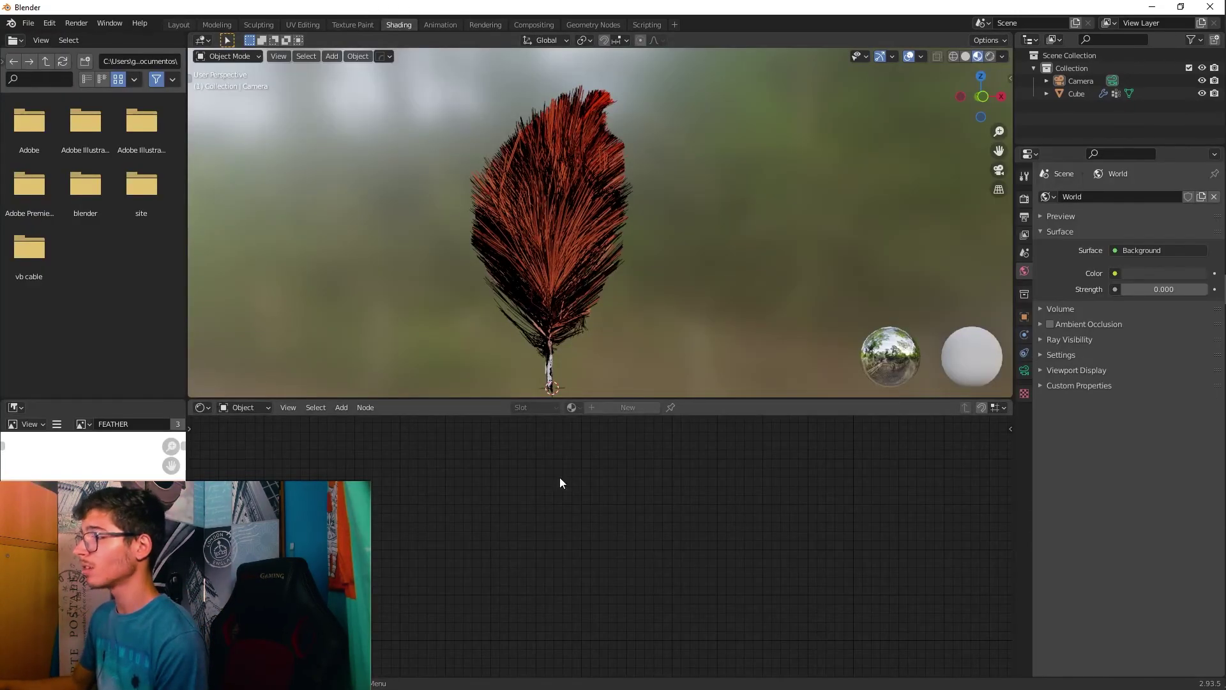
{"action": "left_click", "coordinate": [574, 285]}
{"action": "scroll", "coordinate": [612, 508], "scroll_direction": "up", "scroll_amount": 2}
{"action": "middle_click_drag", "start_coordinate": [612, 508], "coordinate": [407, 571]}
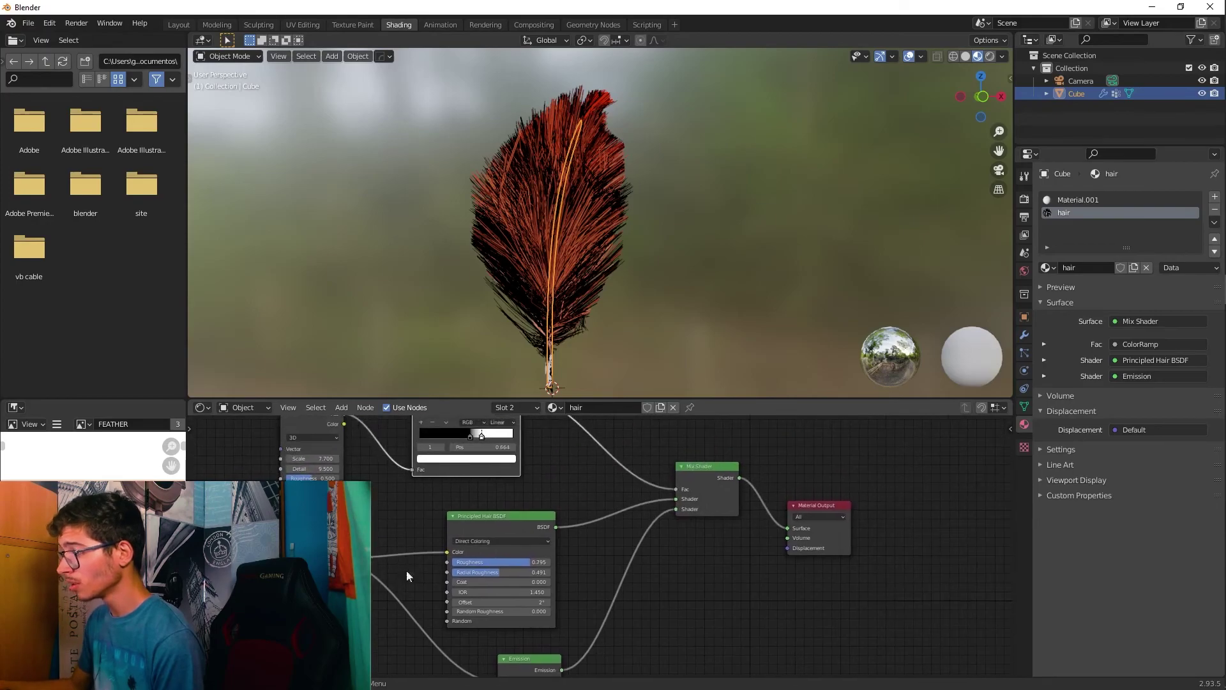
{"action": "scroll", "coordinate": [641, 565], "scroll_direction": "up", "scroll_amount": 1}
{"action": "middle_click_drag", "start_coordinate": [641, 565], "coordinate": [601, 559]}
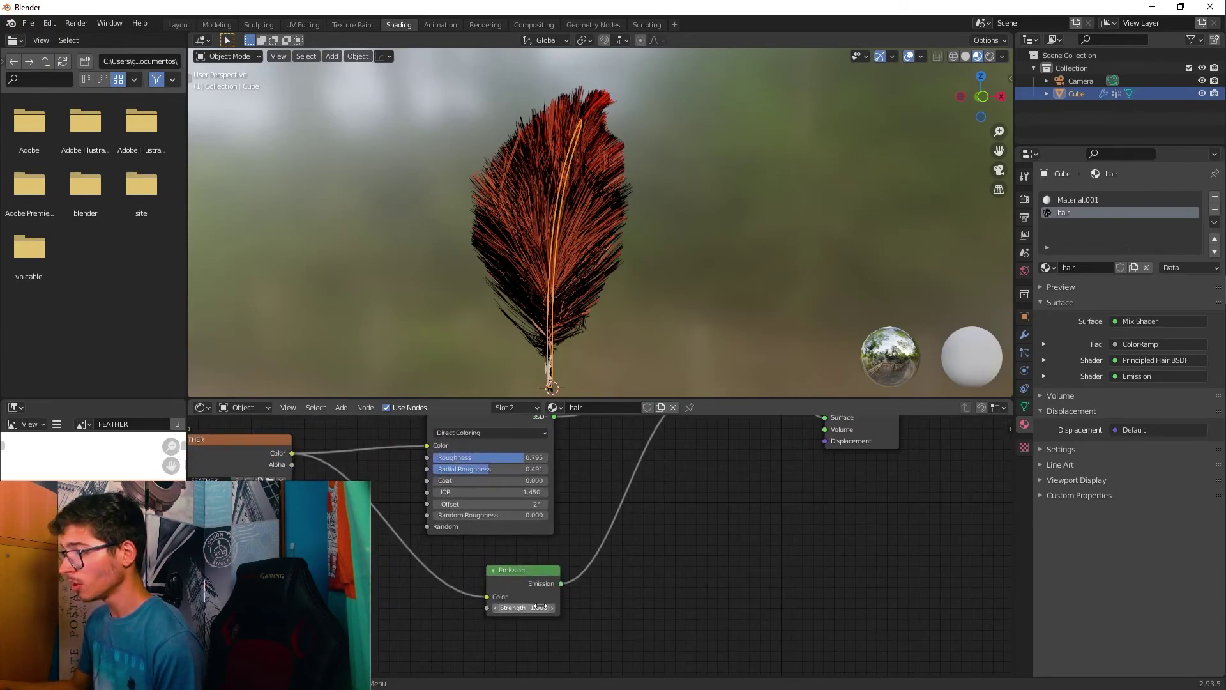
{"action": "left_click_drag", "start_coordinate": [523, 608], "coordinate": [571, 608]}
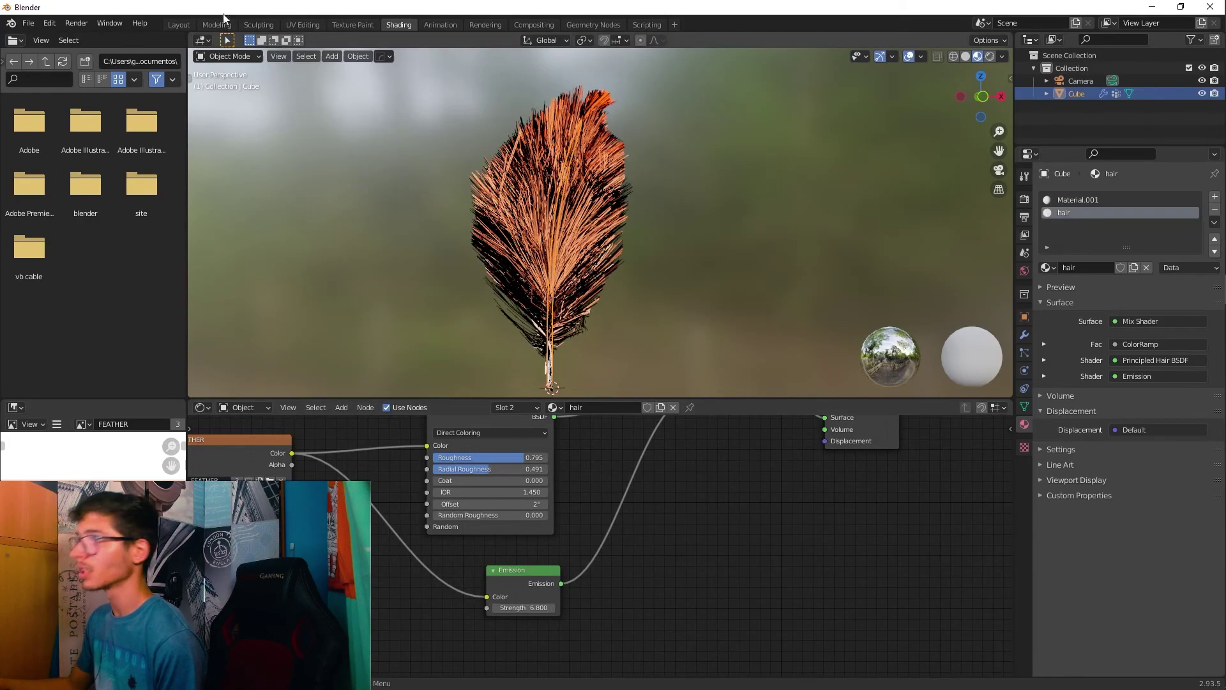
{"action": "left_click", "coordinate": [179, 24]}
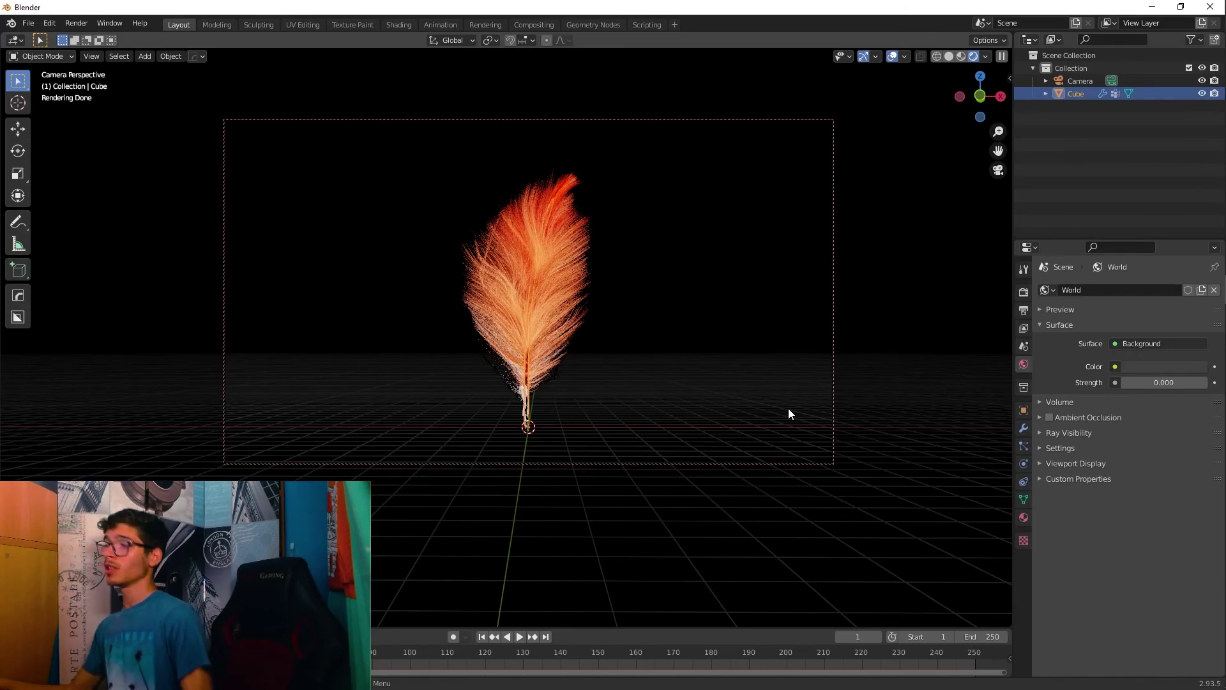
{"action": "left_click", "coordinate": [902, 350]}
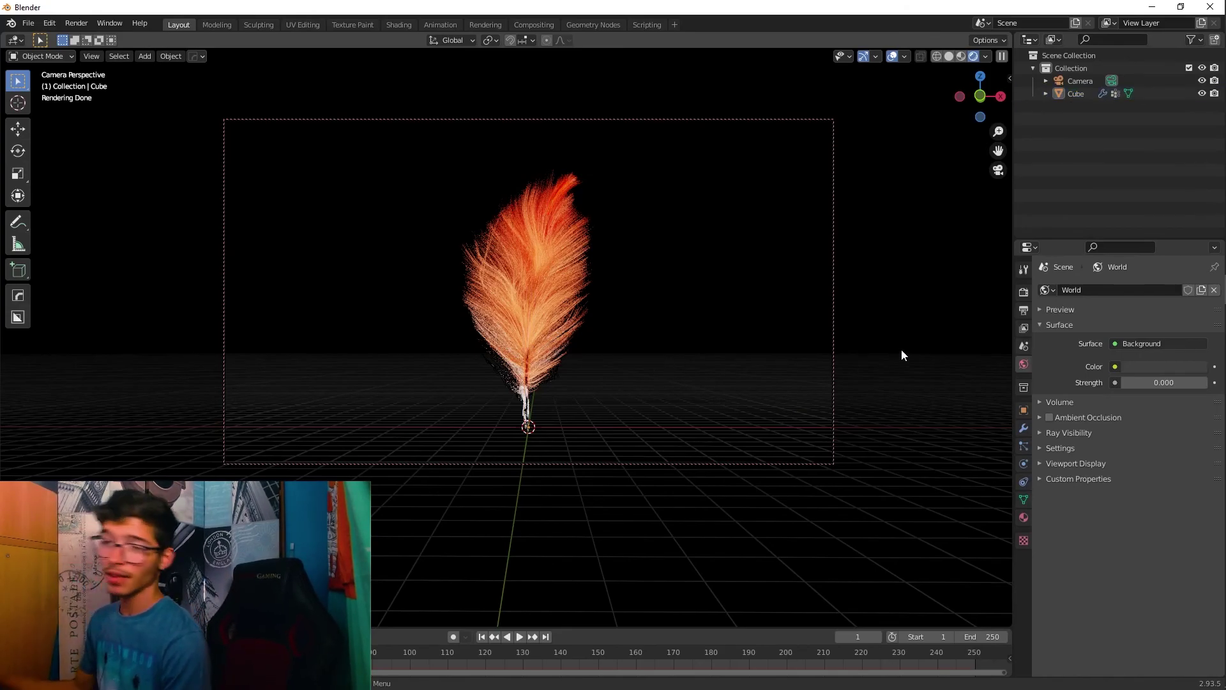